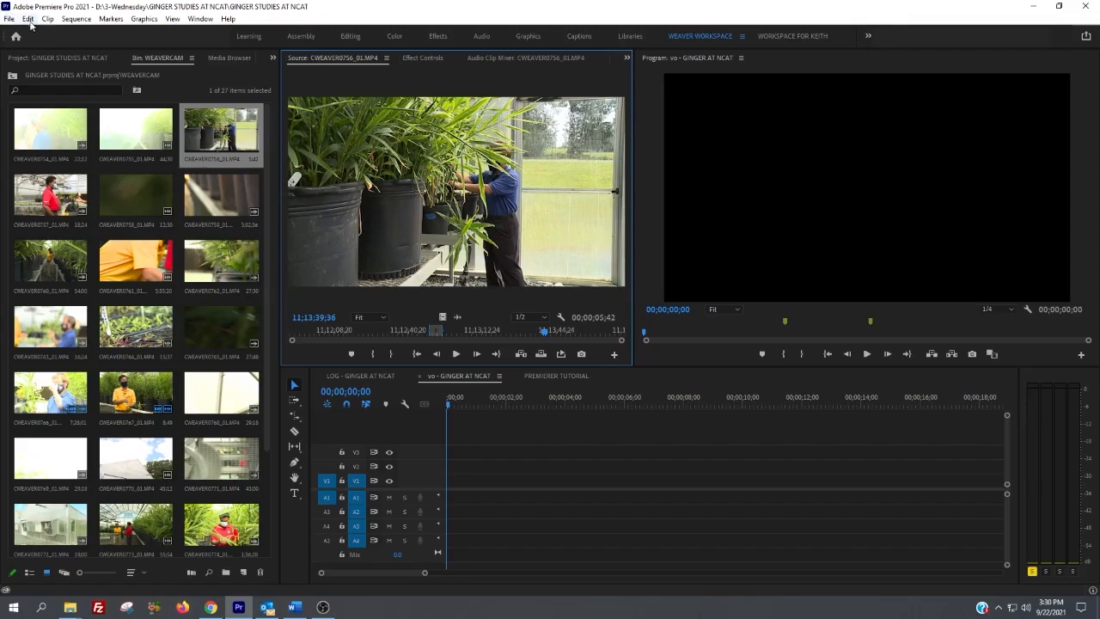
Step: Open the keyboard shortcut settings and review the commands and their assigned shortcuts
click(28, 21)
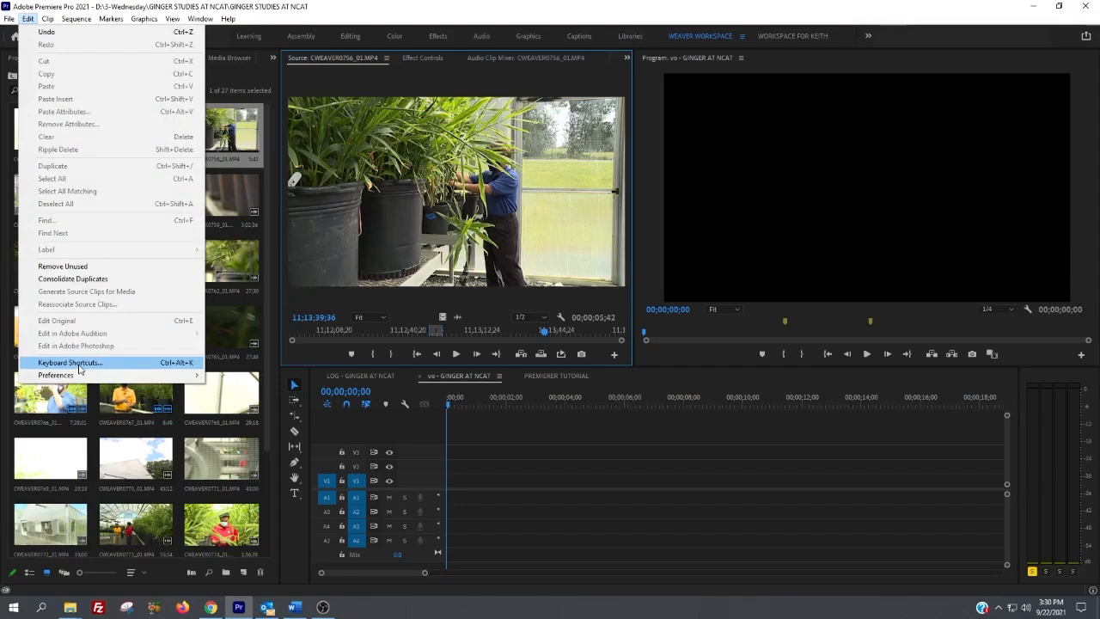
click(73, 363)
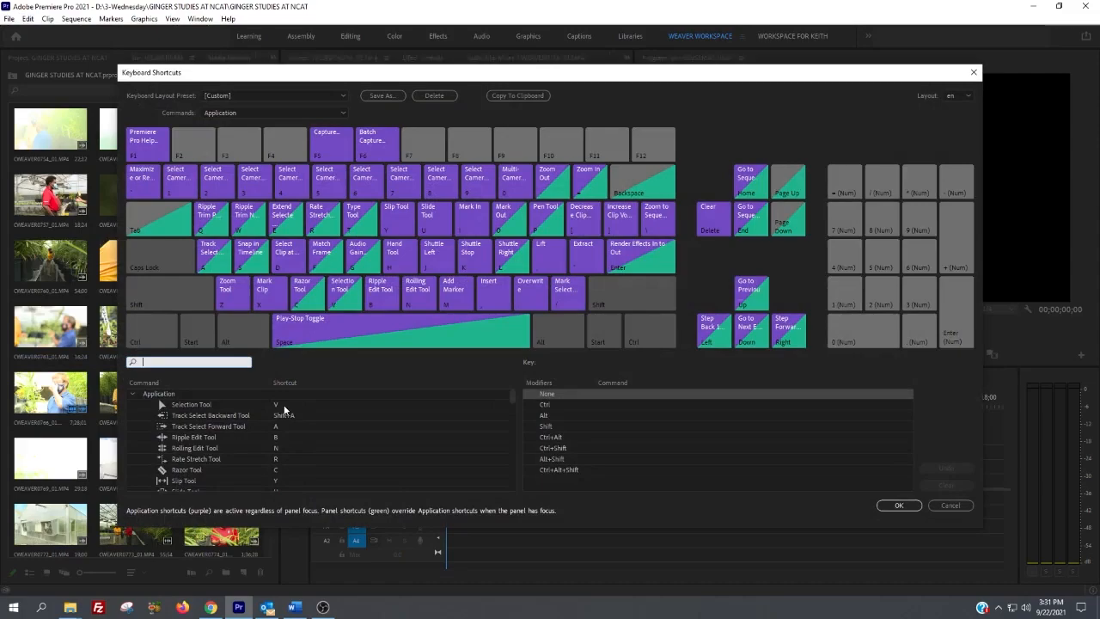
scroll(180, 471, down, 5)
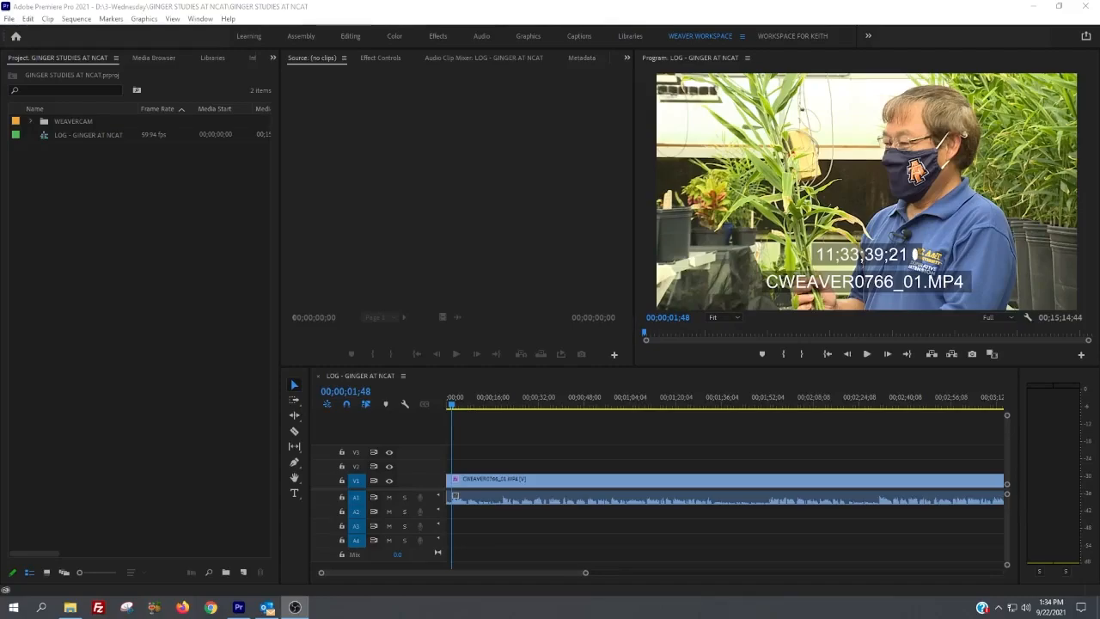
Step: Look inside the WEAVERCAM bin, return to the project's top level, and view the bin and the Media Browser in turn
double_click(43, 123)
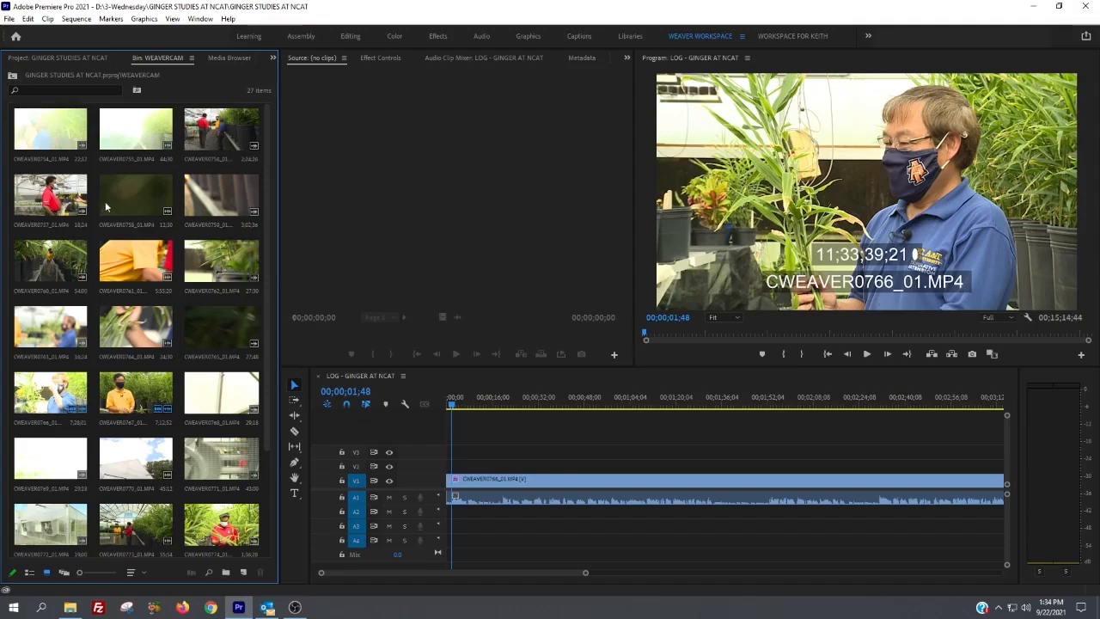
click(12, 79)
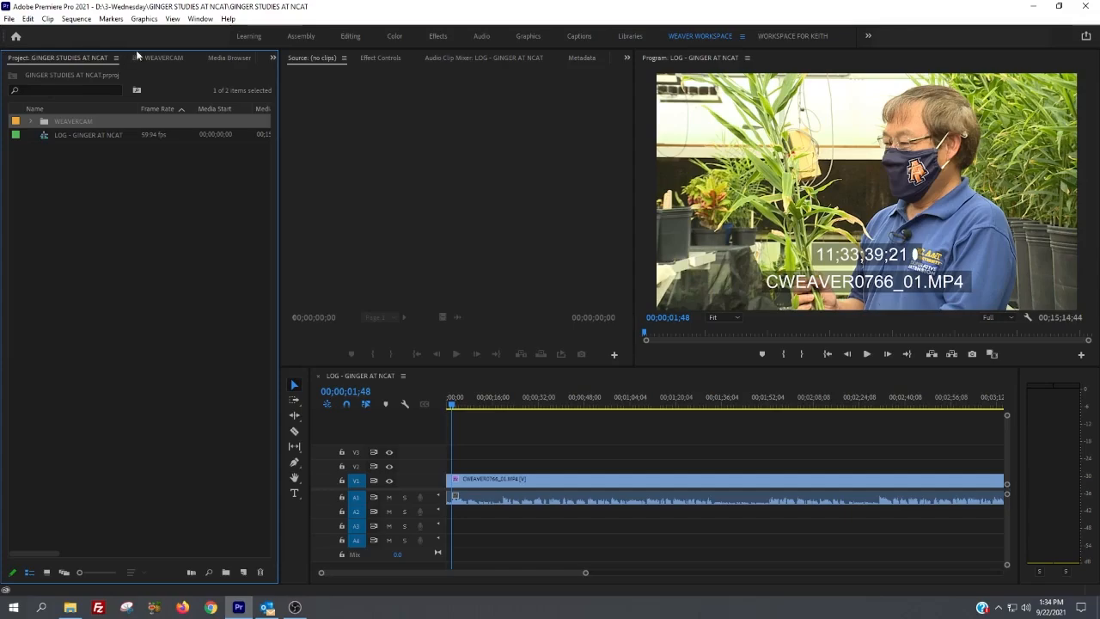
click(274, 59)
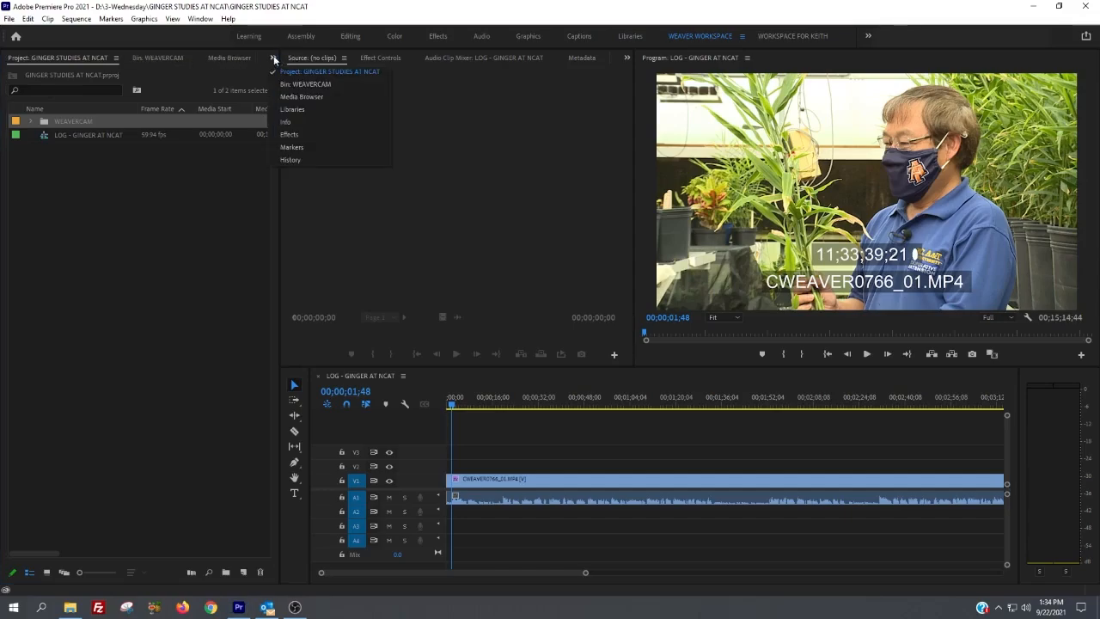
click(38, 60)
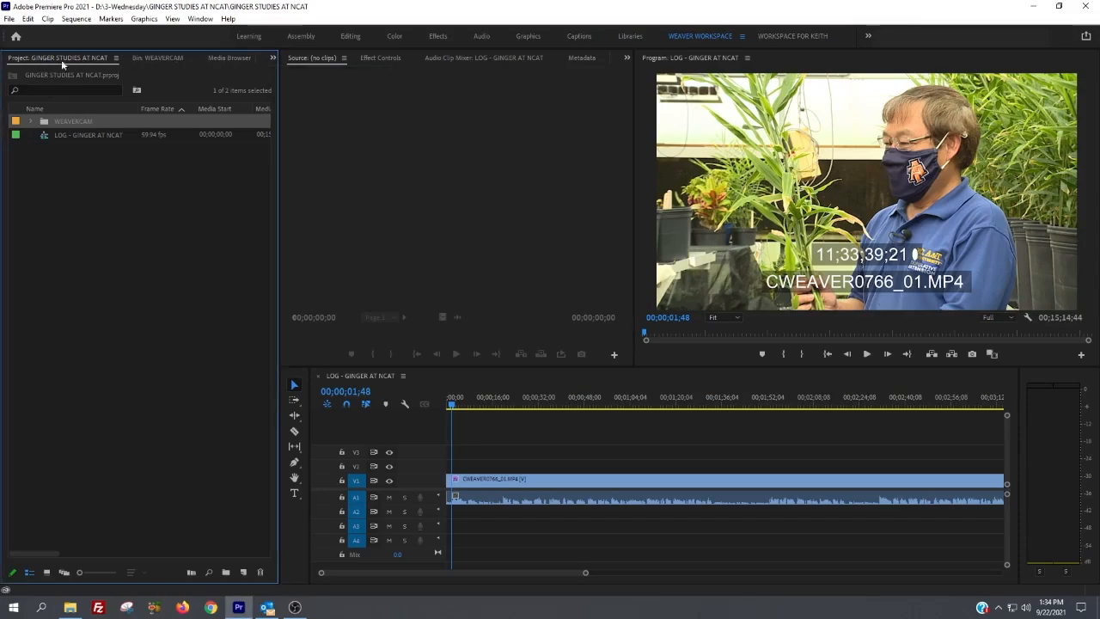
click(152, 58)
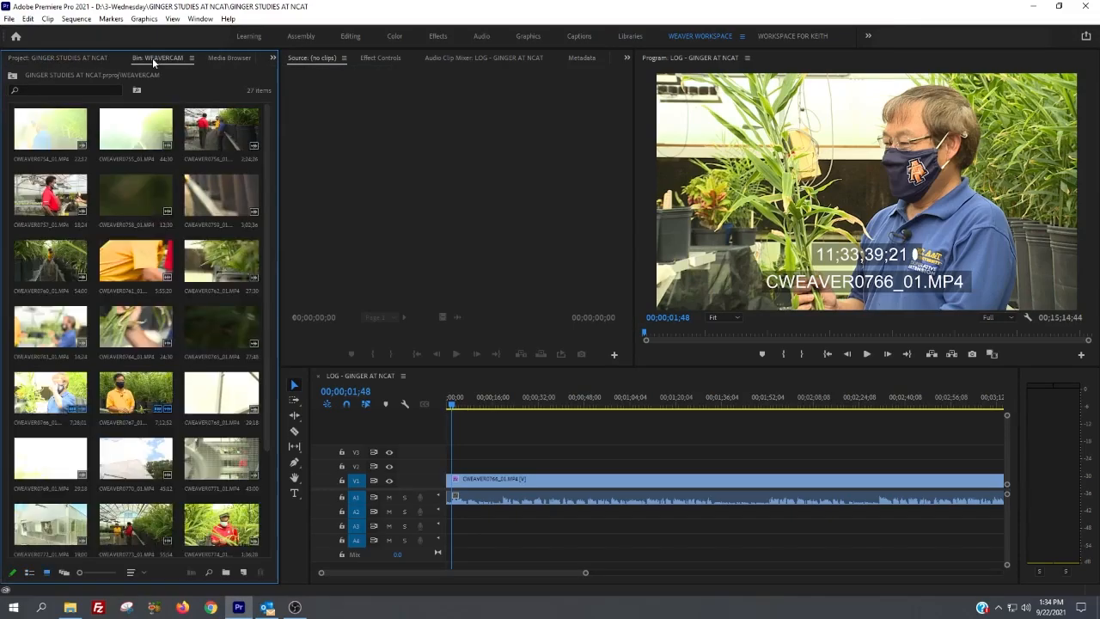
click(229, 57)
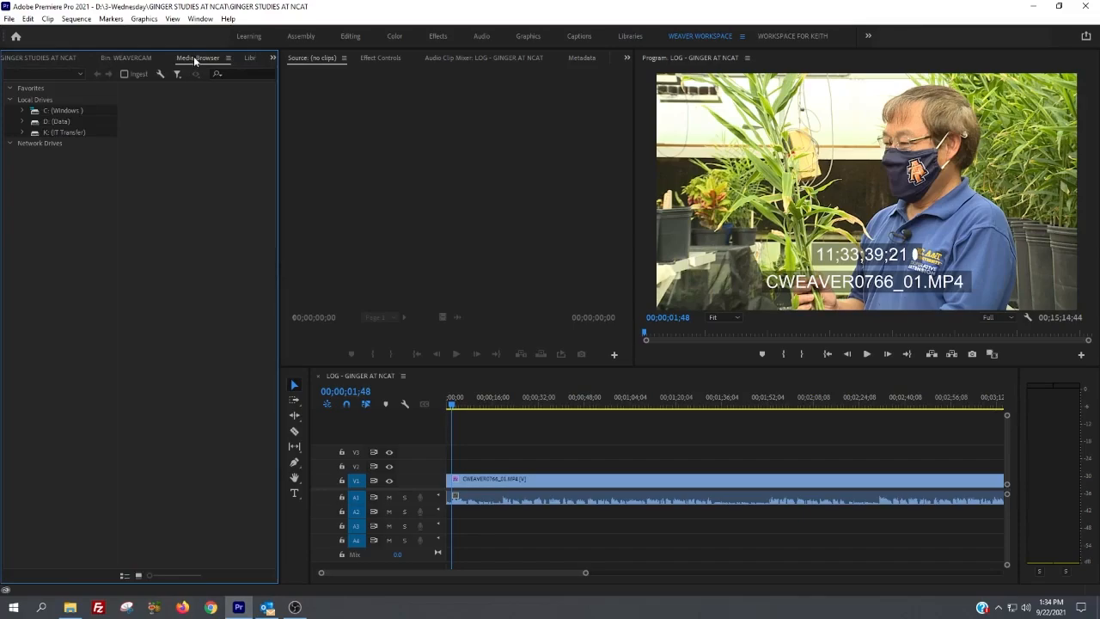
Step: Show the Effects library and look through its Presets and WEAVER PRESETS folders
click(272, 58)
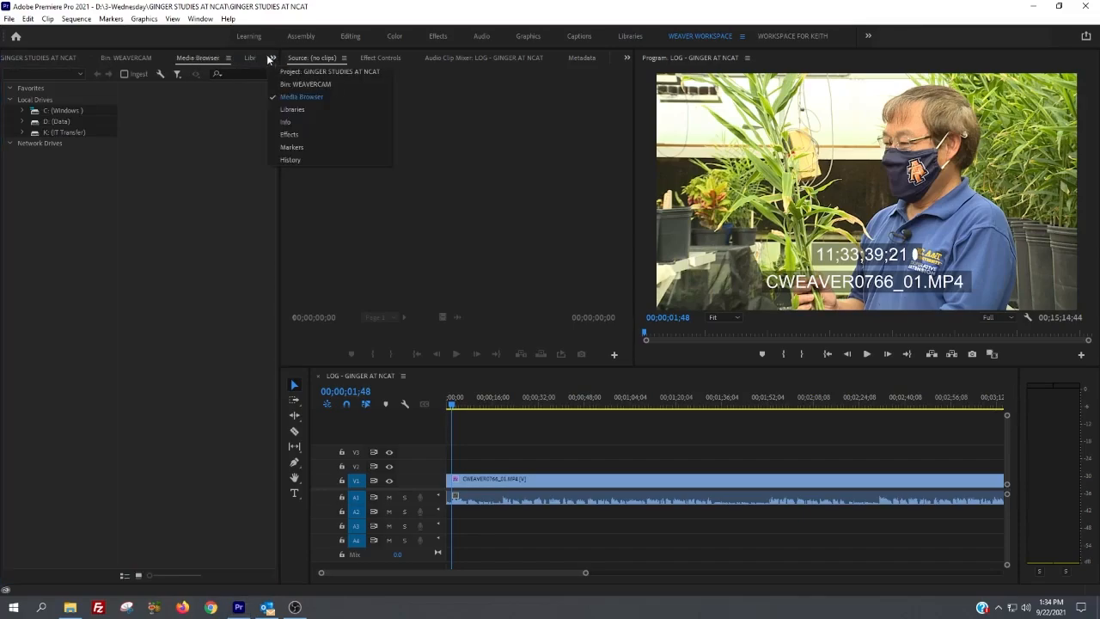
click(288, 135)
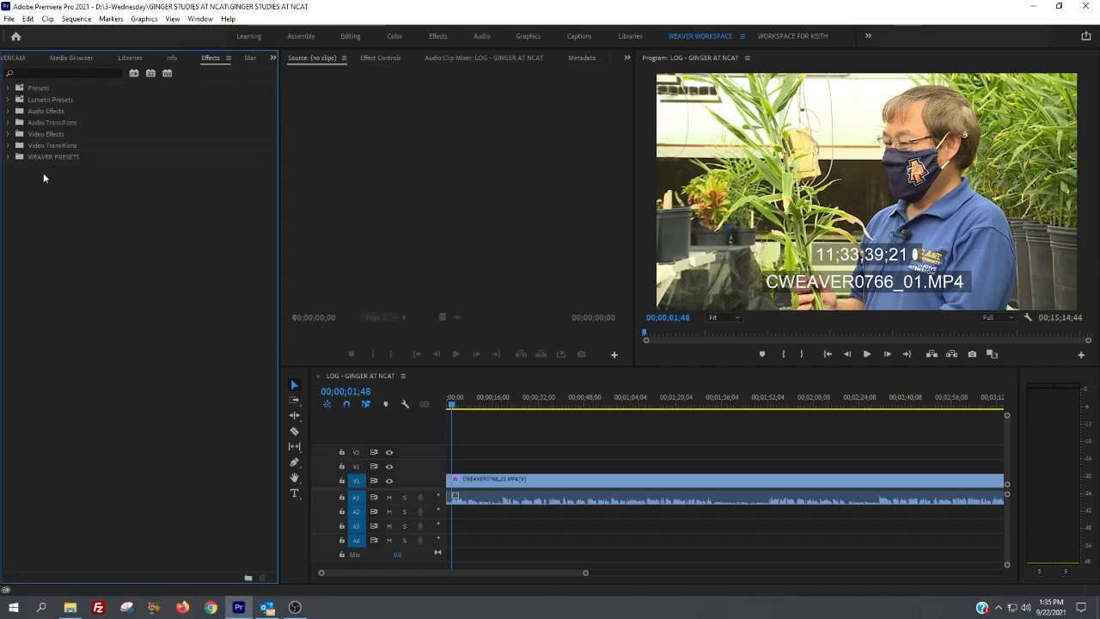
click(9, 88)
click(9, 88)
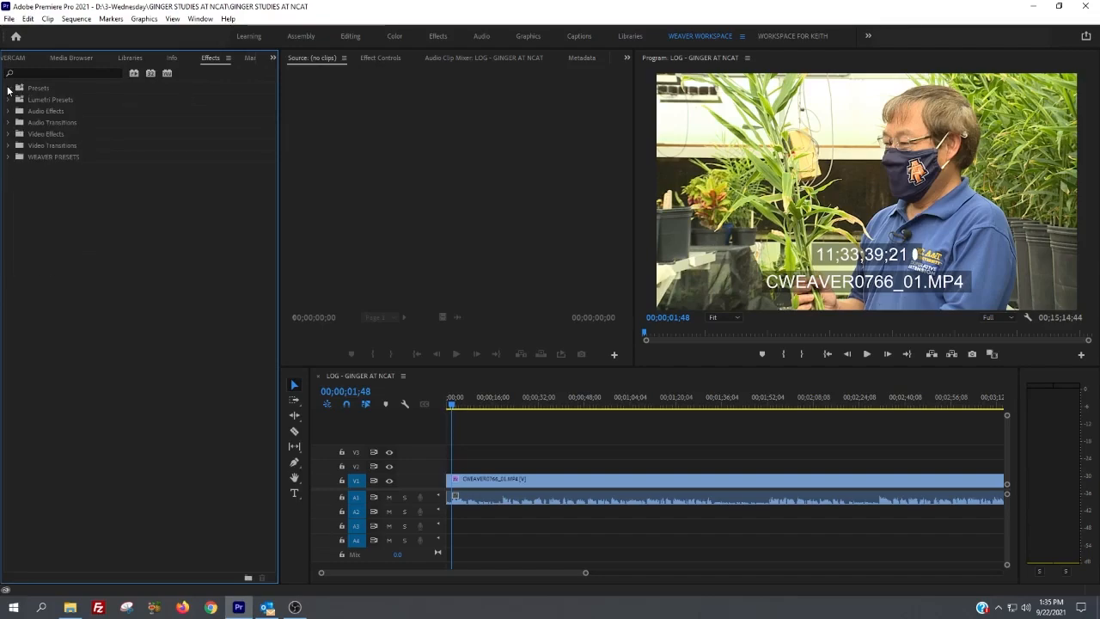
click(9, 157)
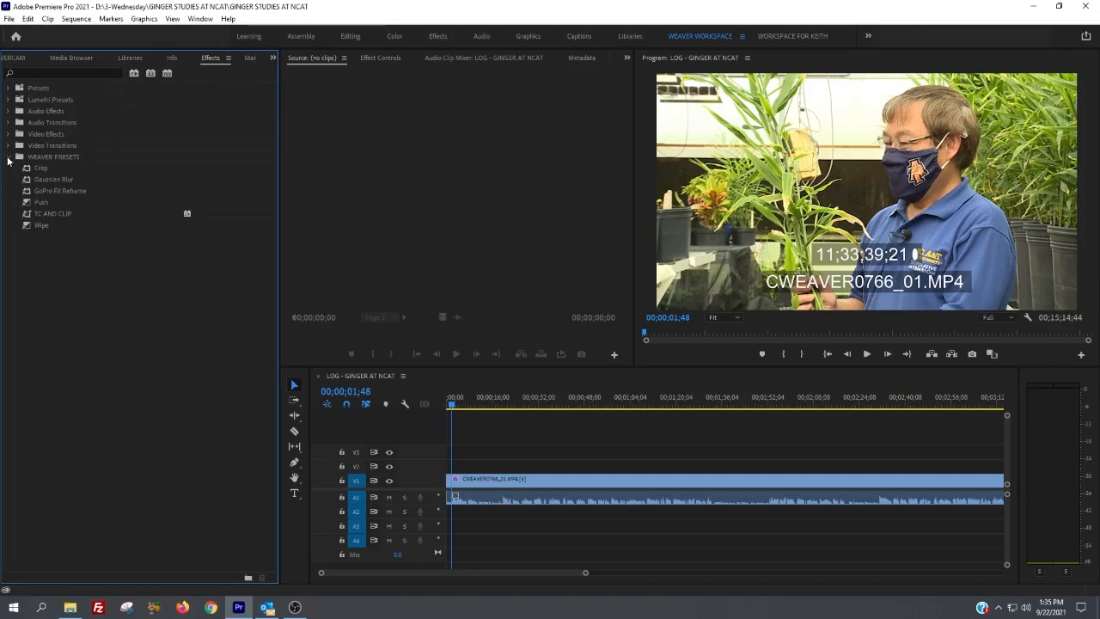
click(8, 157)
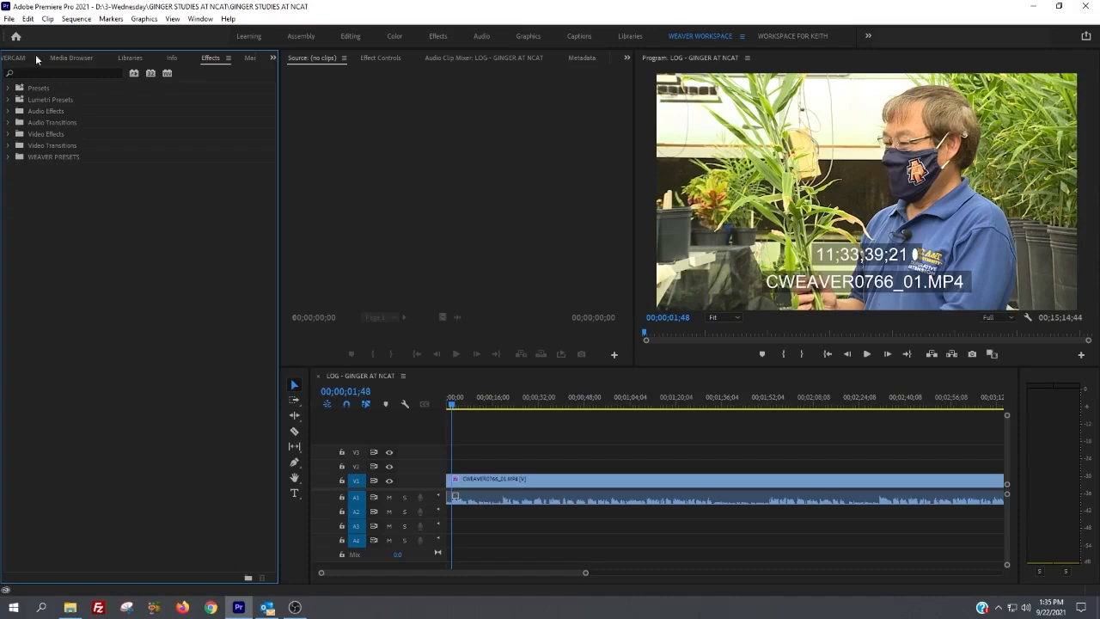
Step: Return to the project contents and create a new sequence named "vo - GINGER AT NCAT" from the WGHP Preset
click(271, 60)
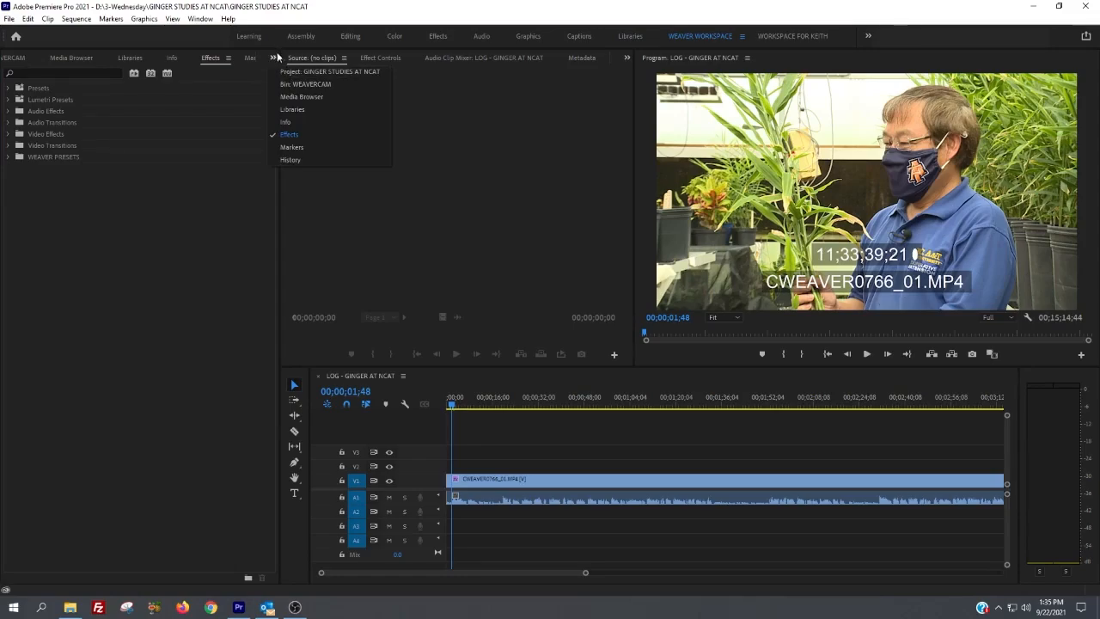
click(294, 72)
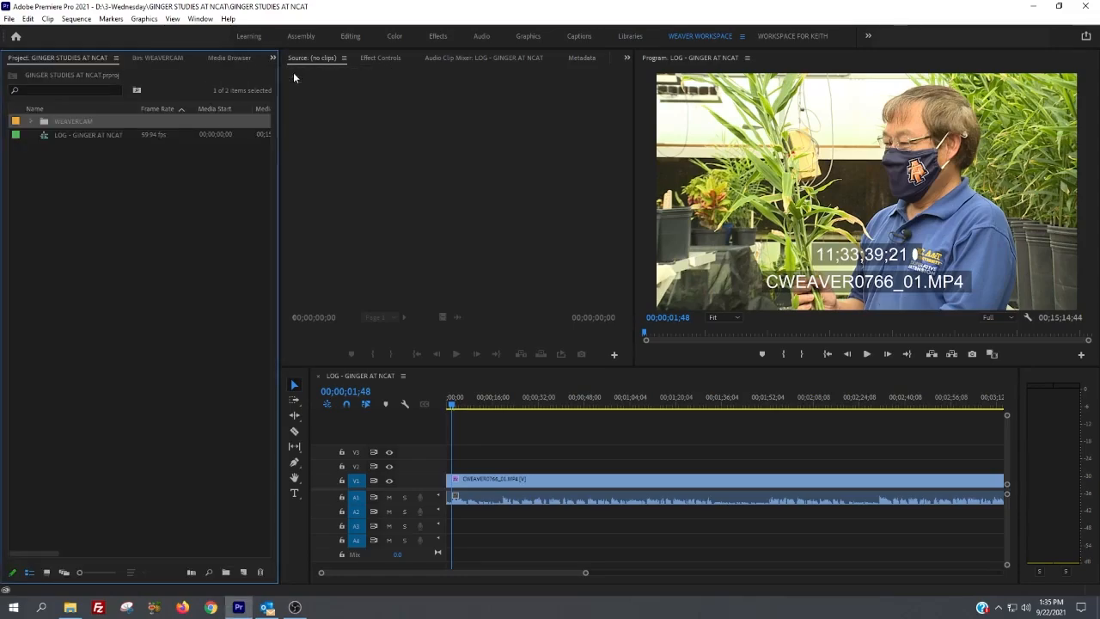
click(119, 206)
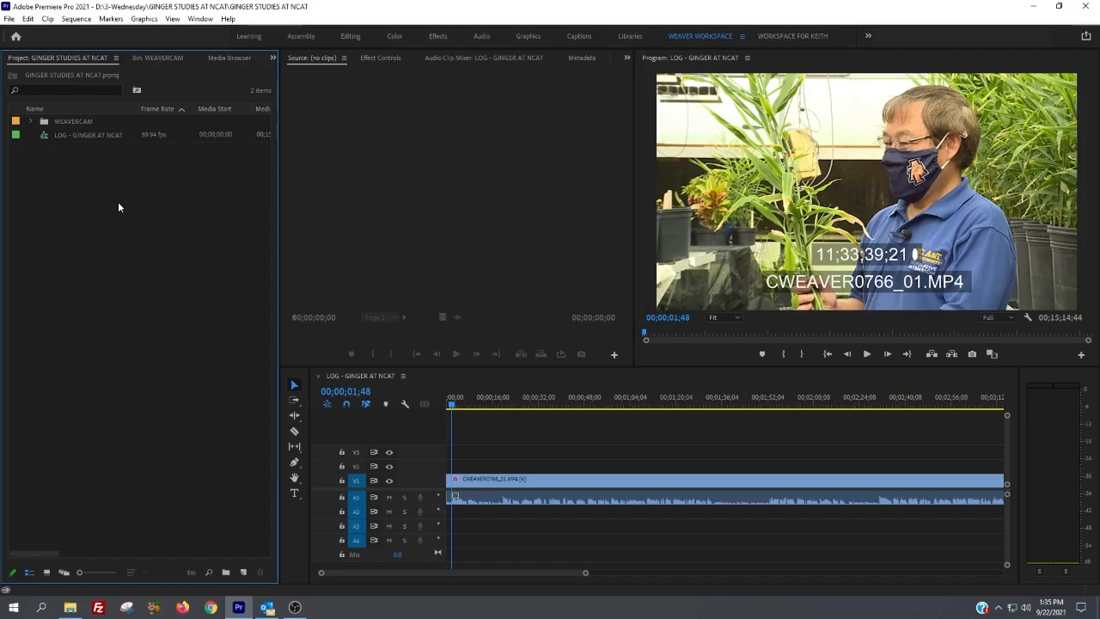
key(ctrl+n)
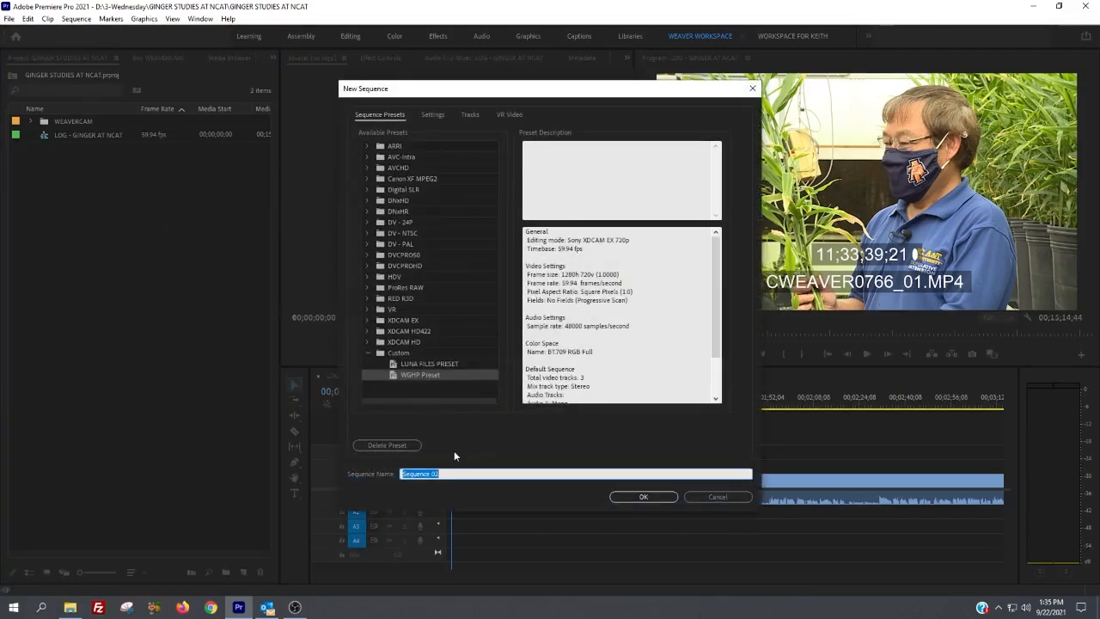
text(vc - GINGER)
click(641, 497)
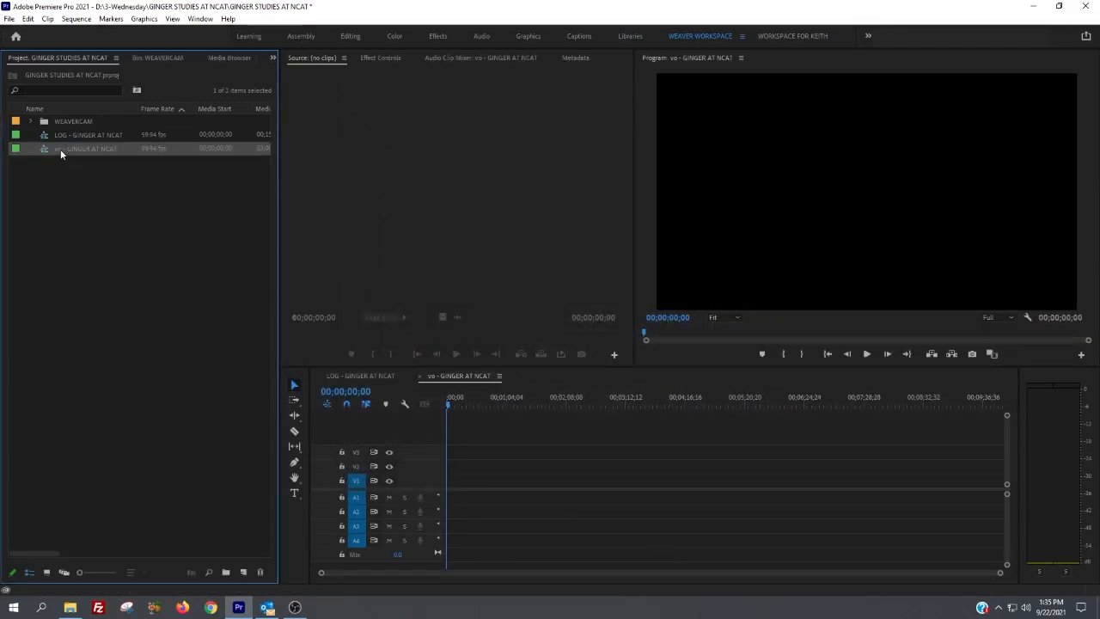
Step: Review the types of new item that can be added to the project without creating one
right_click(86, 215)
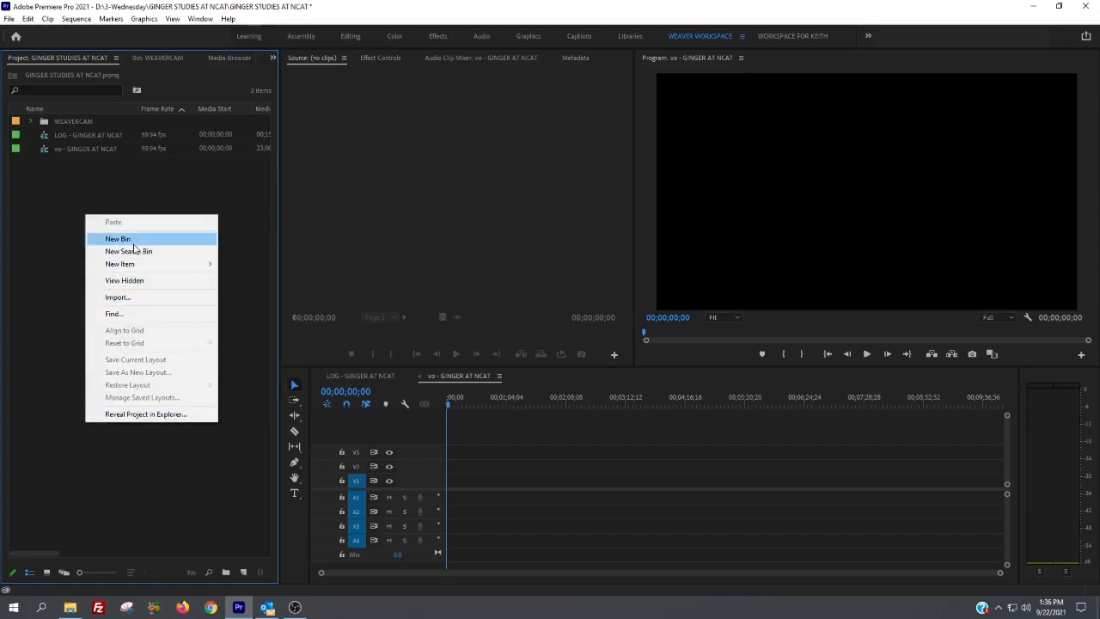
mouse_move(144, 267)
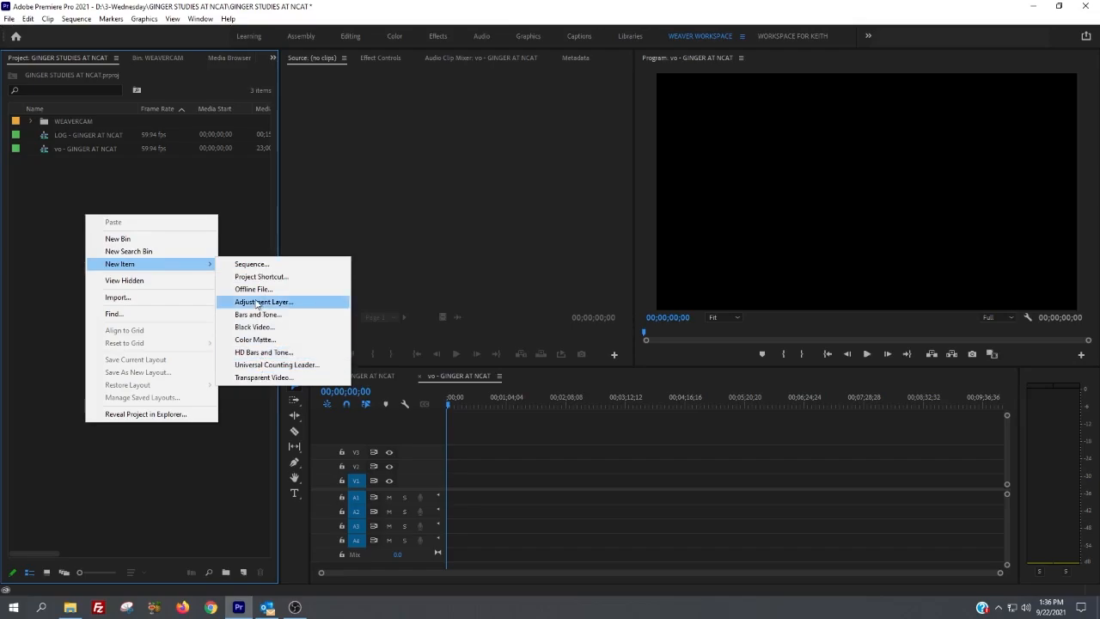
click(219, 446)
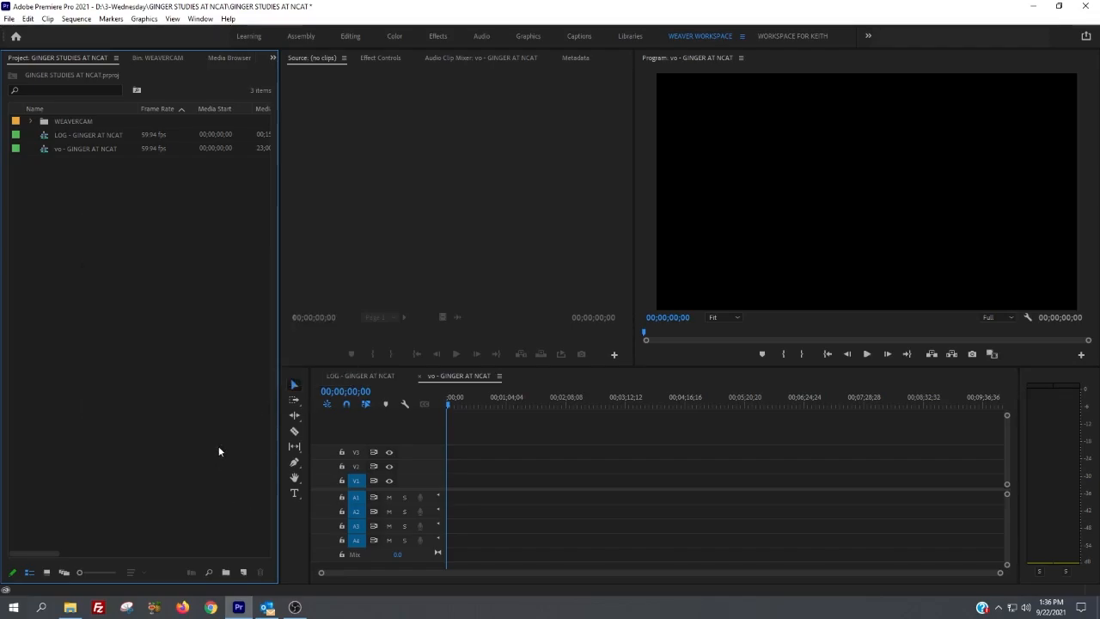
click(244, 574)
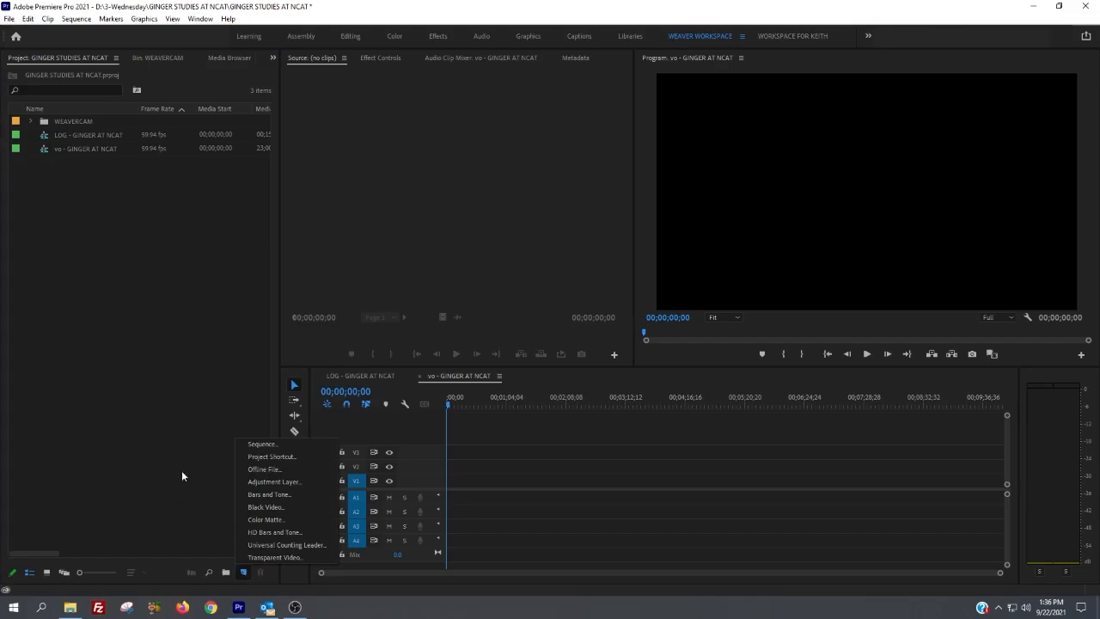
click(192, 489)
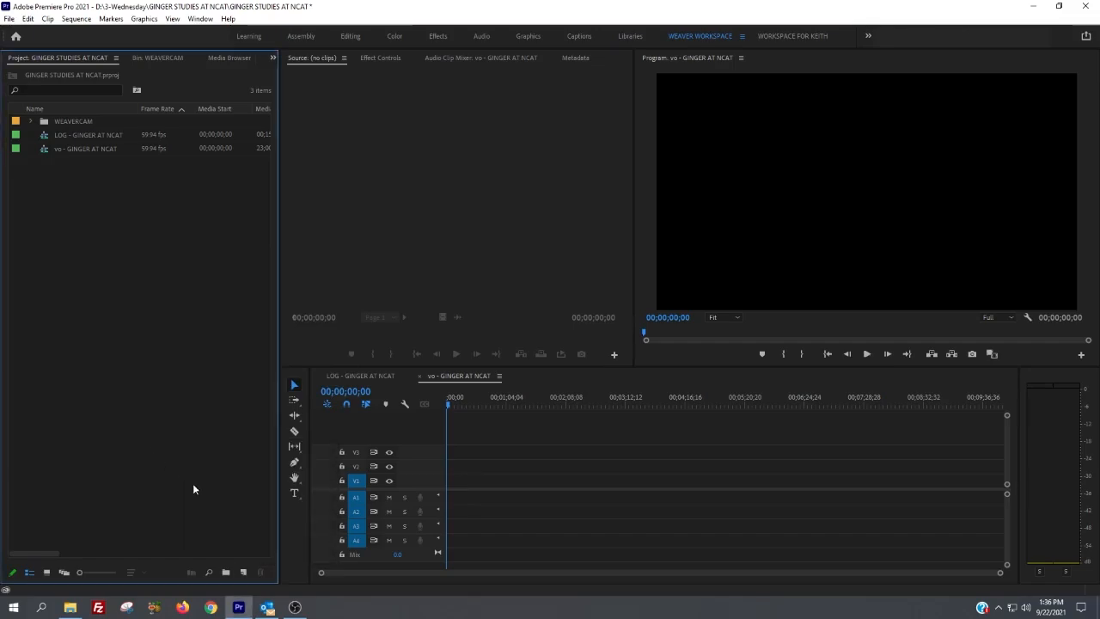
Step: Show the project contents as icons and as a list again, and look inside the WEAVERCAM bin
click(46, 573)
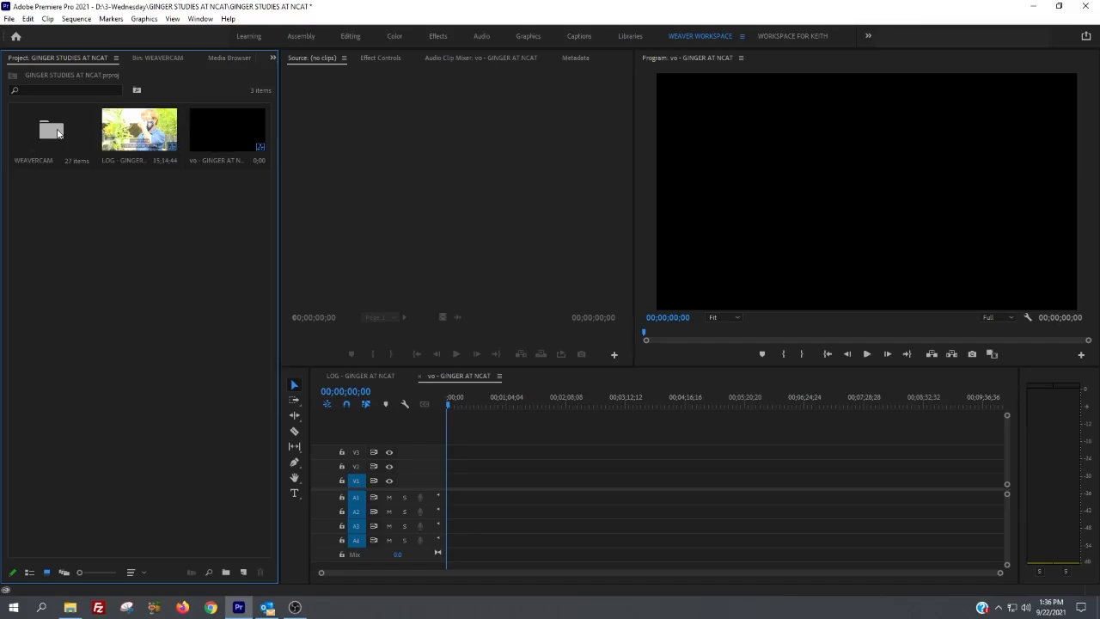
click(29, 573)
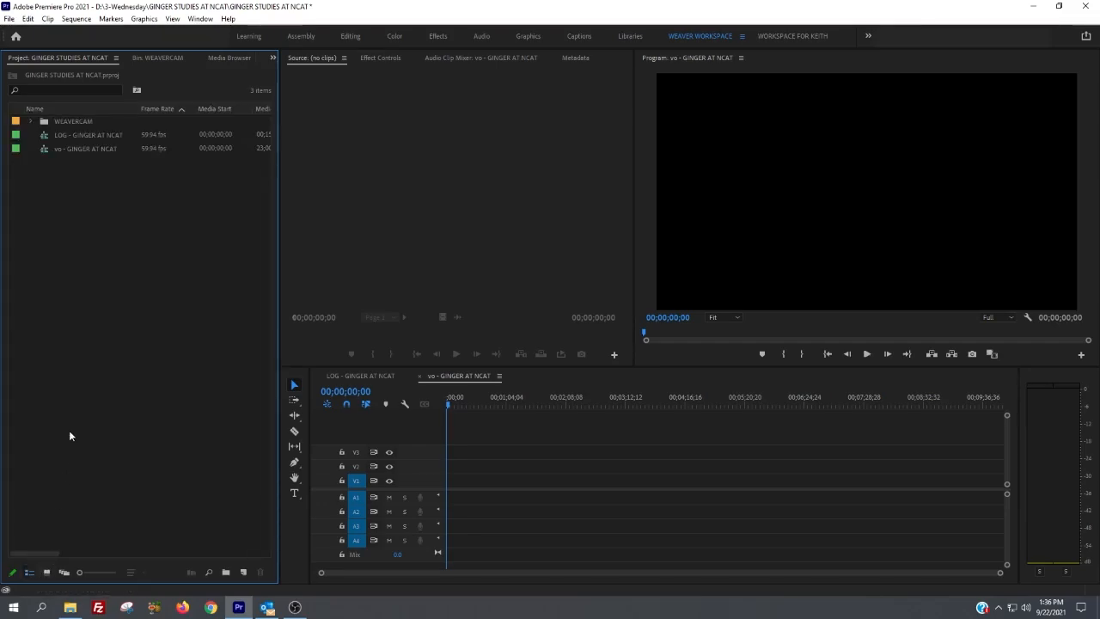
double_click(45, 121)
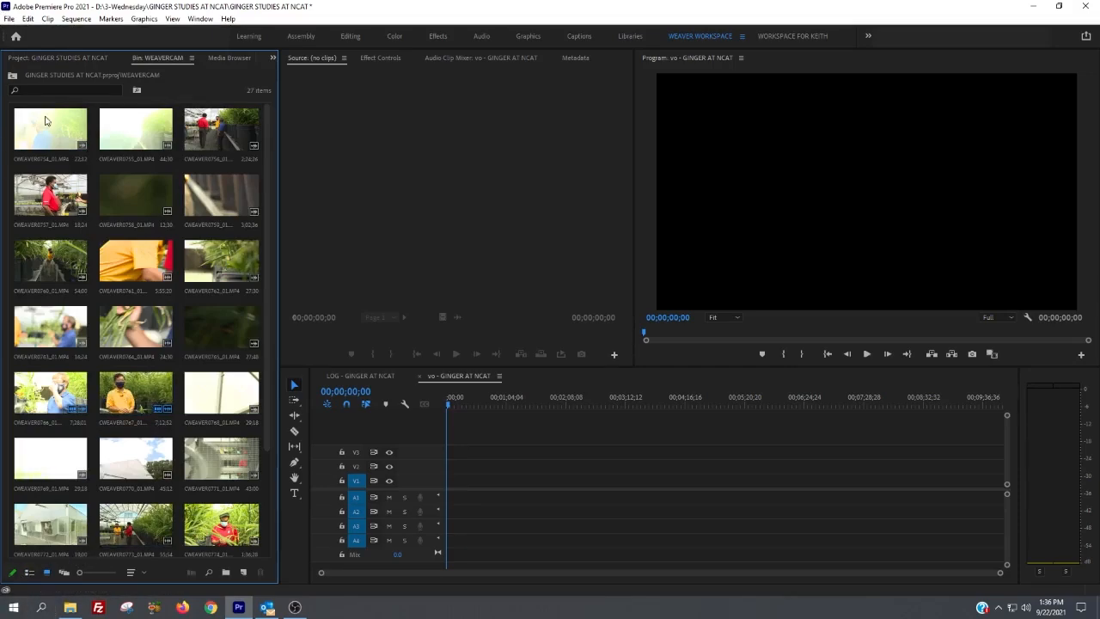
click(12, 77)
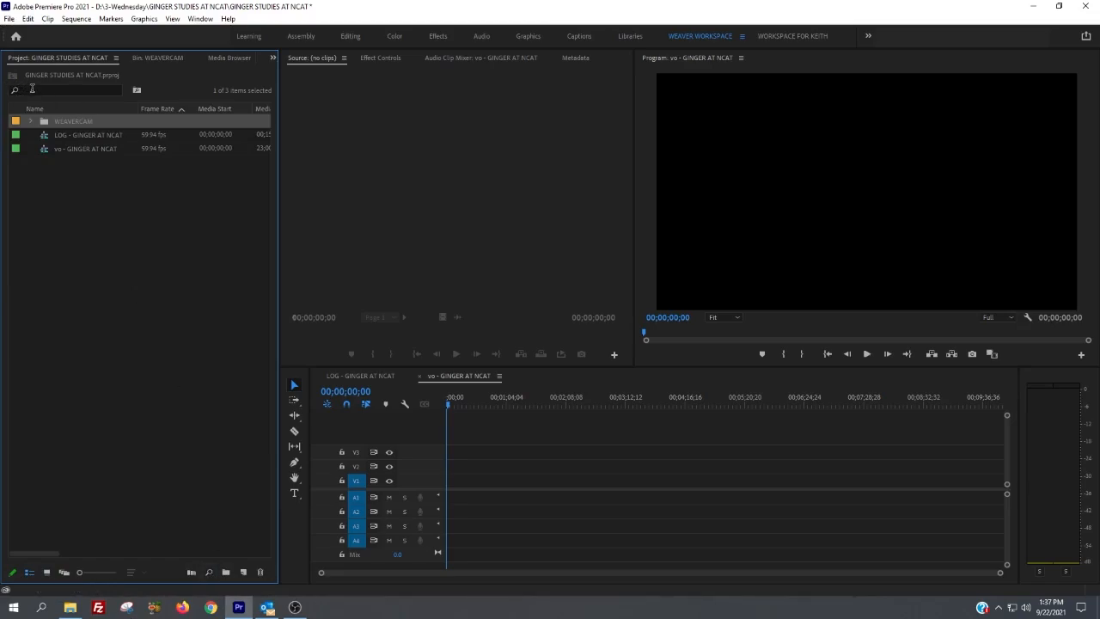
click(37, 90)
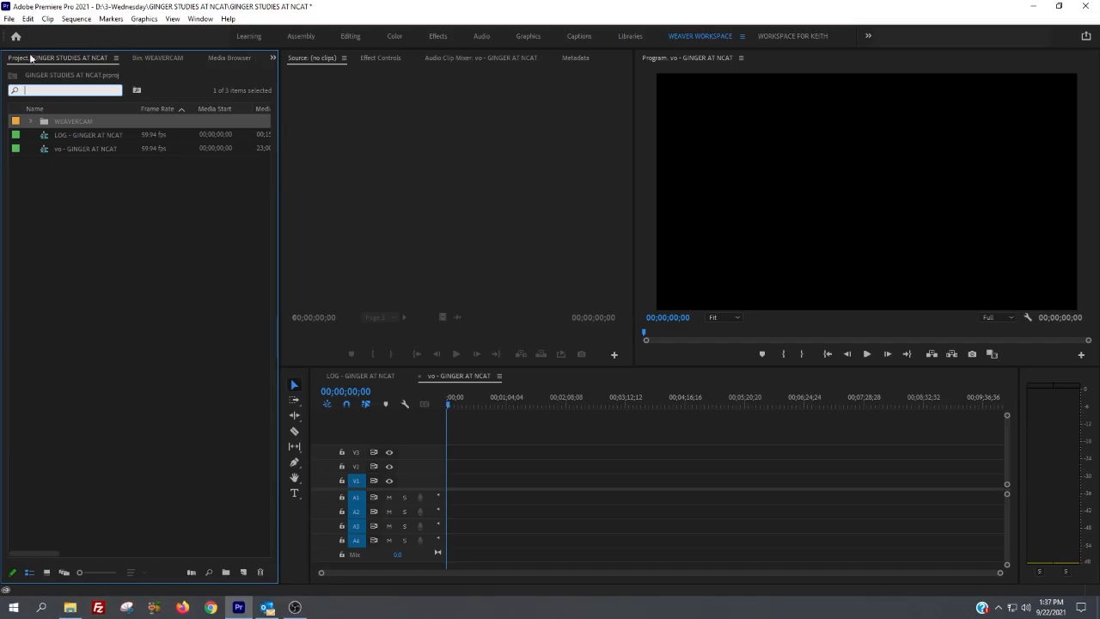
click(423, 150)
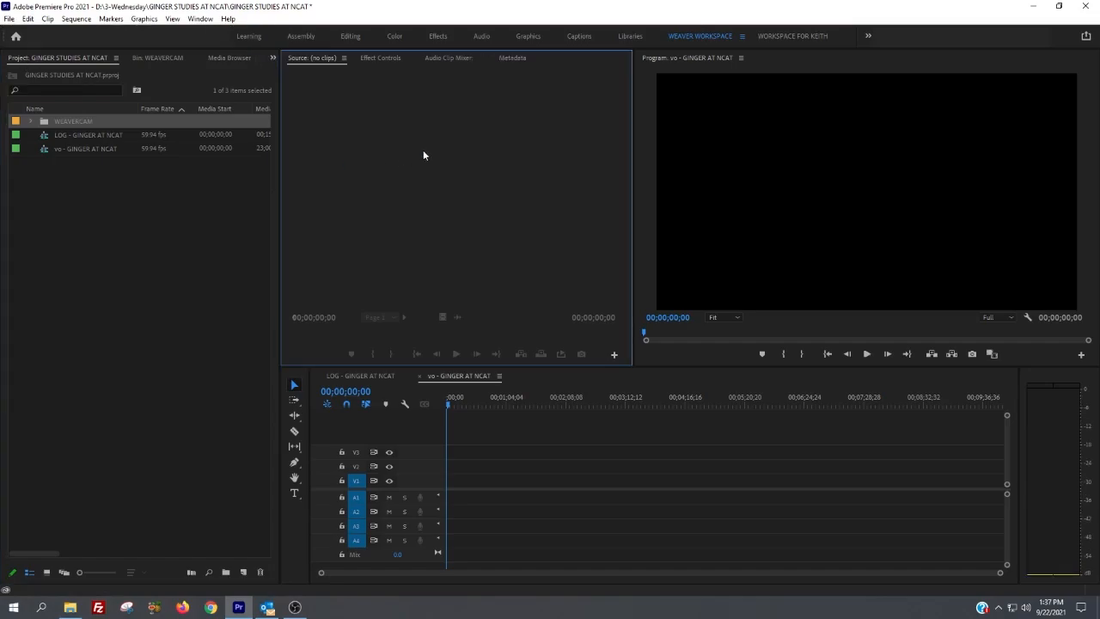
Step: Load CWEAVER0757_01.MP4 from the WEAVERCAM bin into the Source monitor and view its Effect Controls
double_click(47, 121)
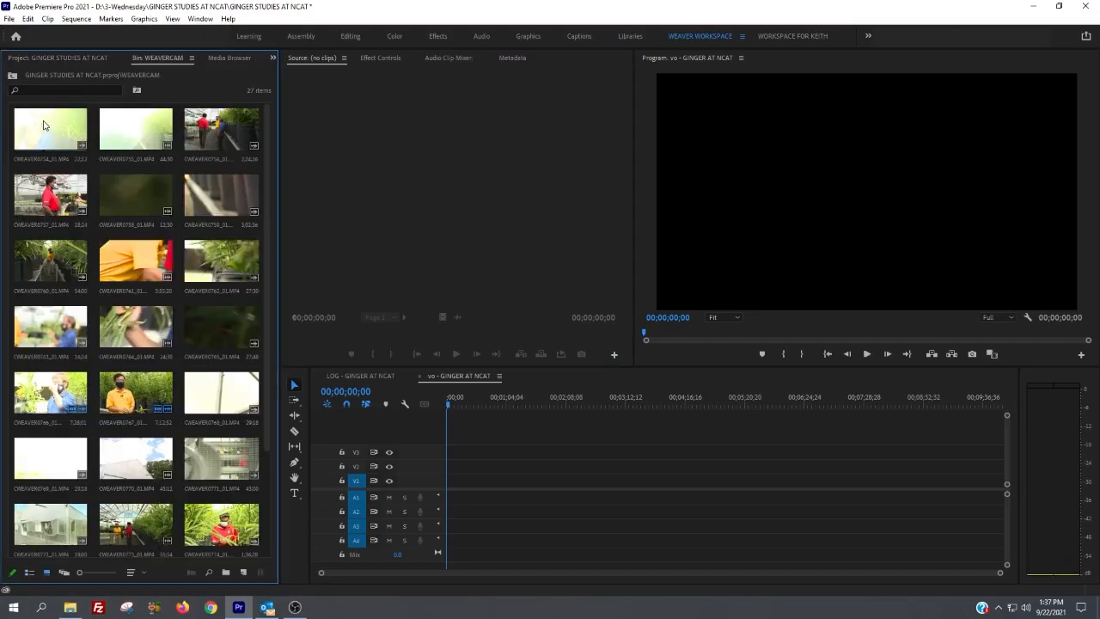
double_click(48, 124)
double_click(31, 198)
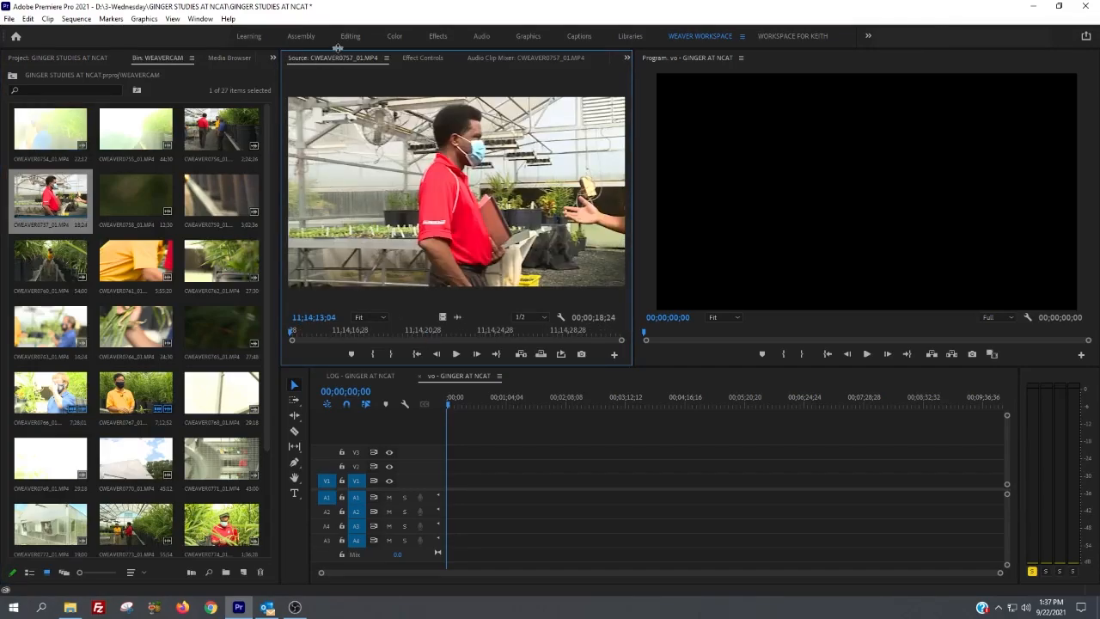
click(421, 57)
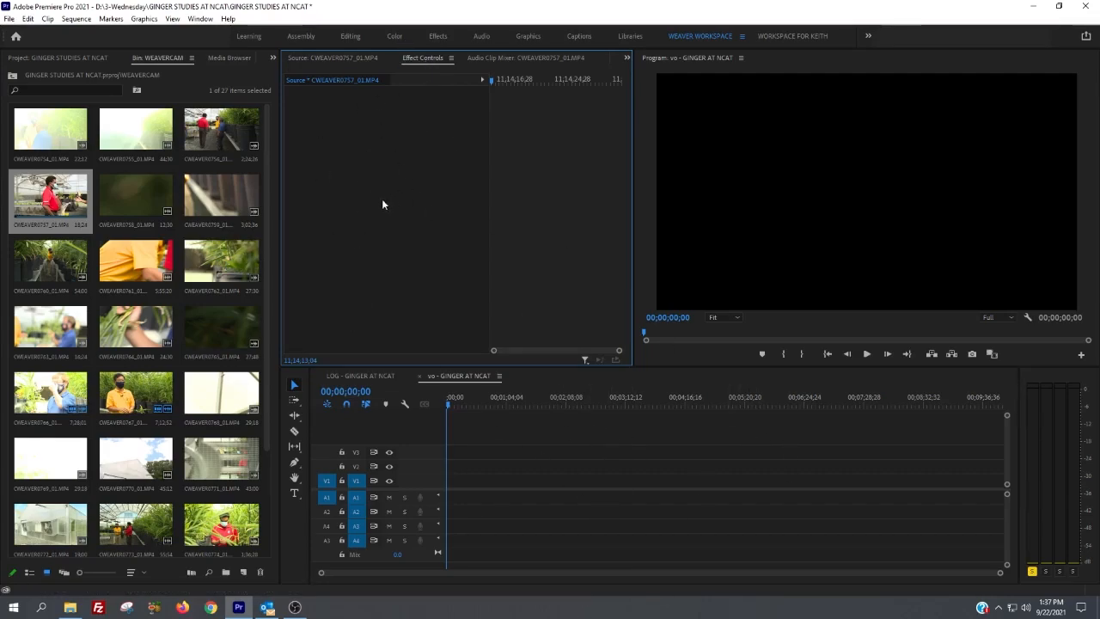
click(352, 57)
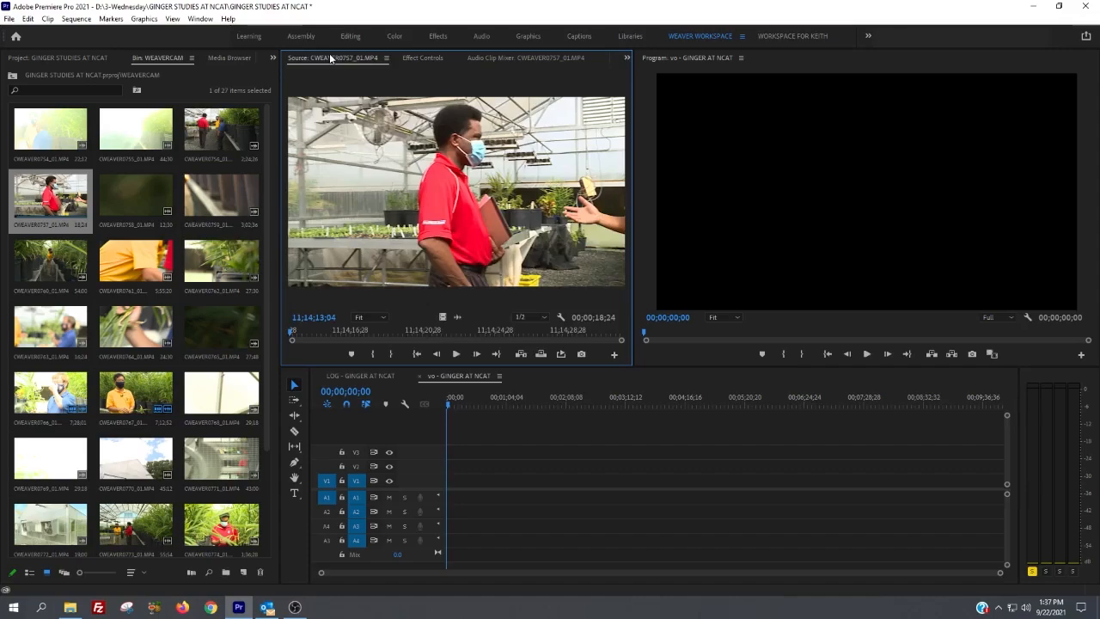
Step: Load CWEAVER0756_01.MP4 from the WEAVERCAM bin, mark it from 11;12;49;35 to 11;12;55;16, and insert that portion into the vo sequence
double_click(217, 129)
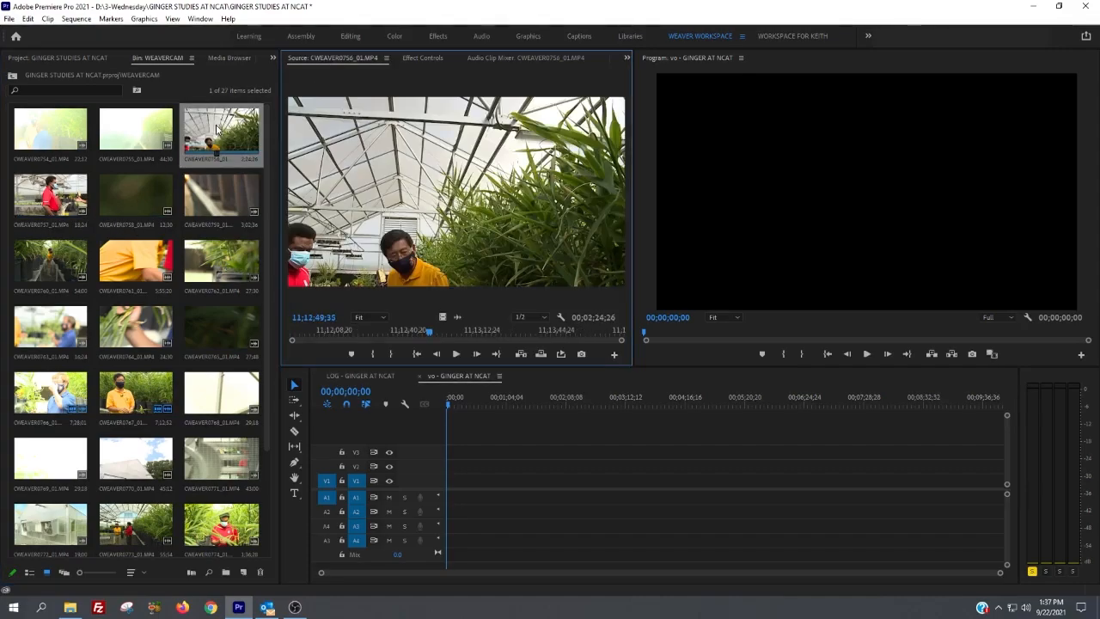
key(i)
key(l)
key(l)
key(l)
key(k)
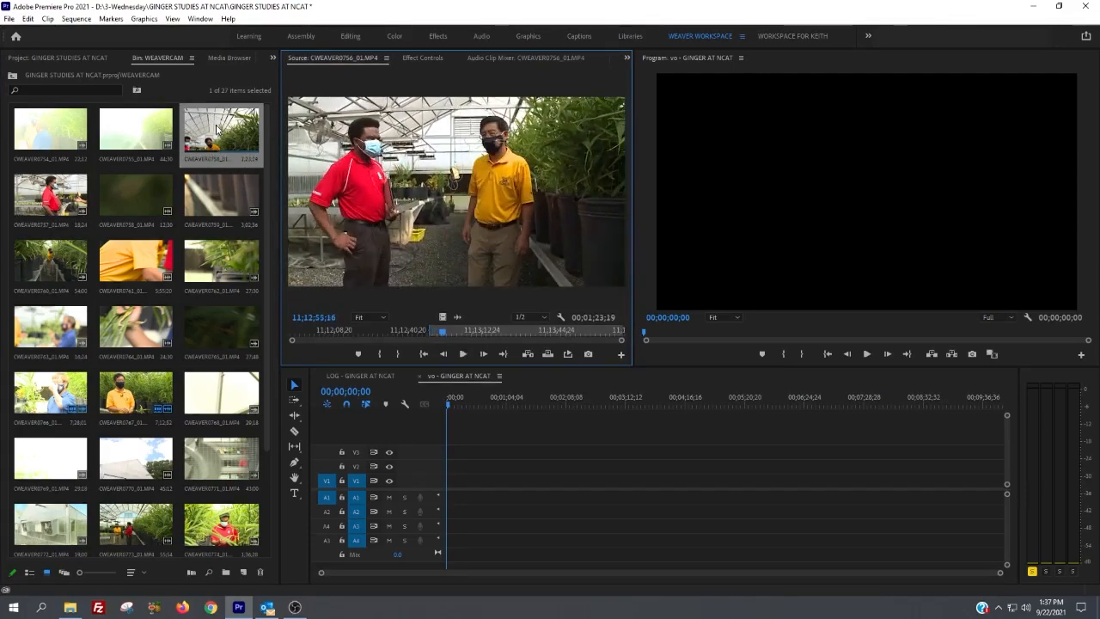
key(o)
key(comma)
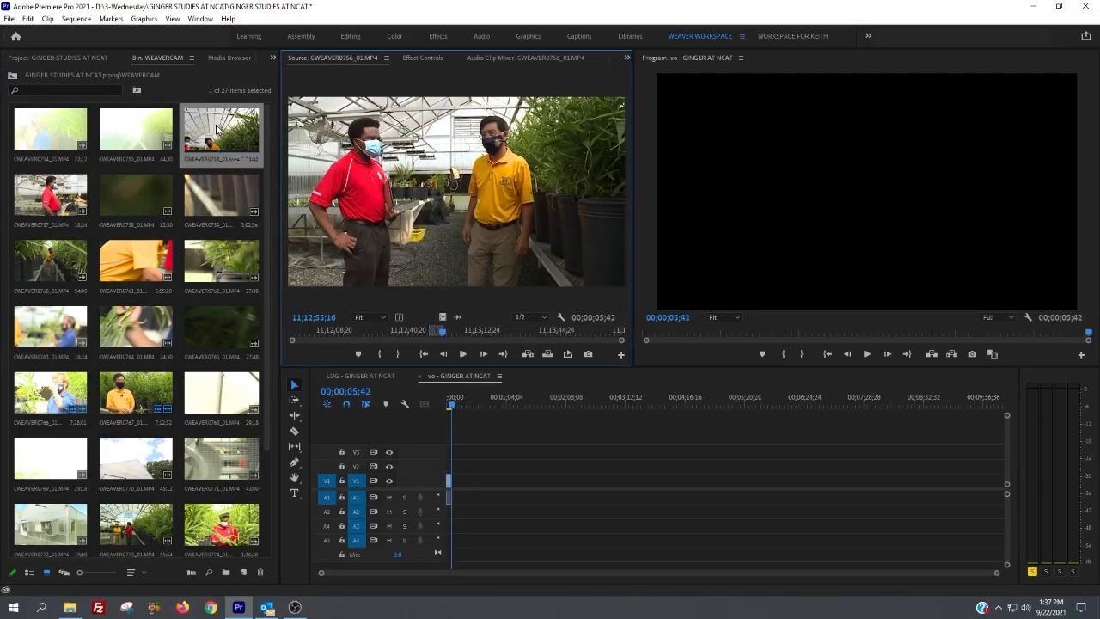
Step: Place the playhead at 00;00;02;51 within the inserted clip and select the clip to view its Effect Controls
click(409, 56)
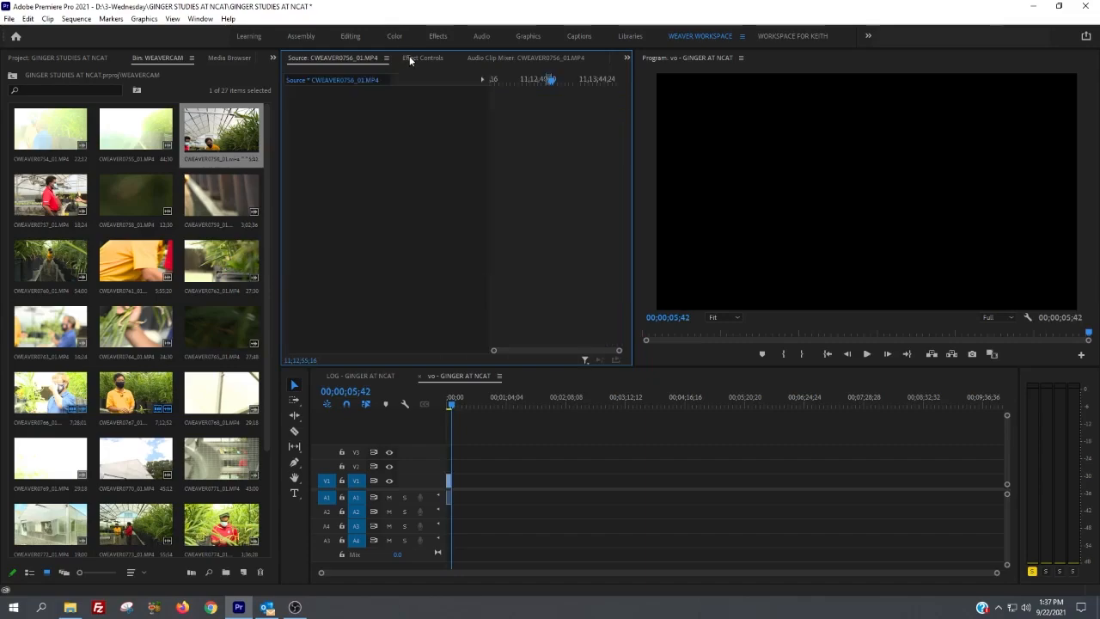
click(468, 398)
key(equal)
key(equal)
key(equal)
click(468, 398)
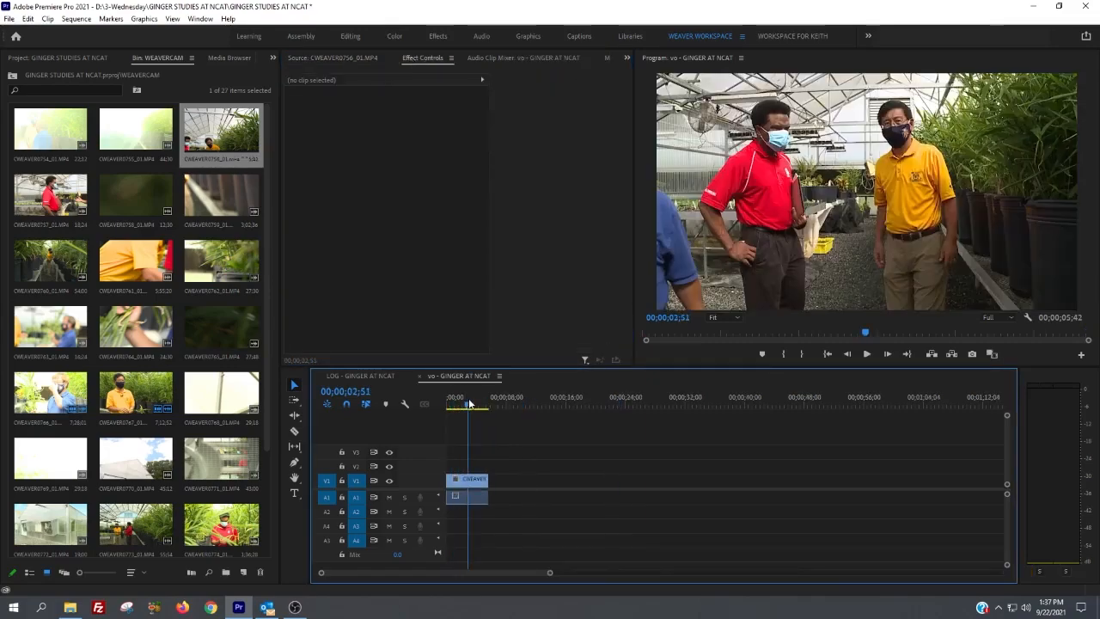
click(462, 486)
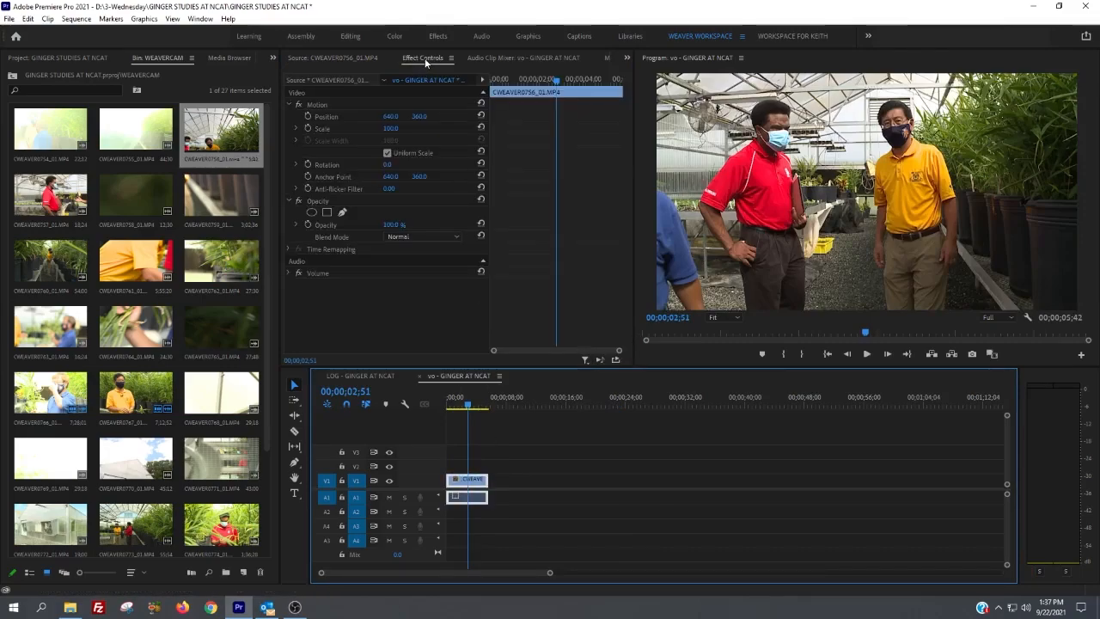
Step: Save the project and bring up the folders of available effects in place of the bin
key(ctrl+s)
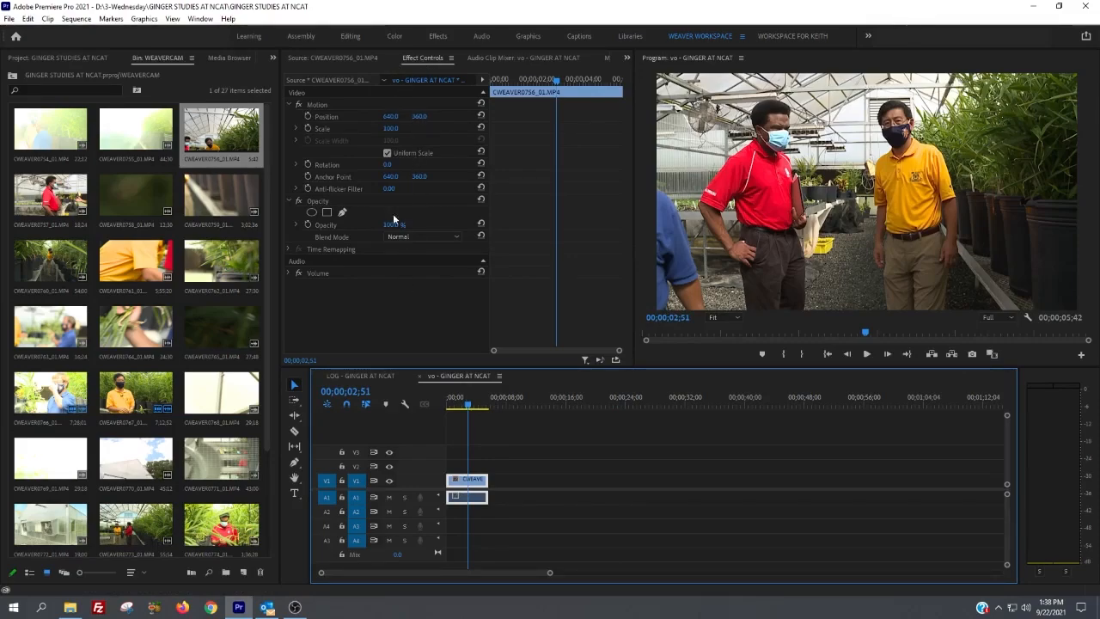
click(273, 60)
click(305, 133)
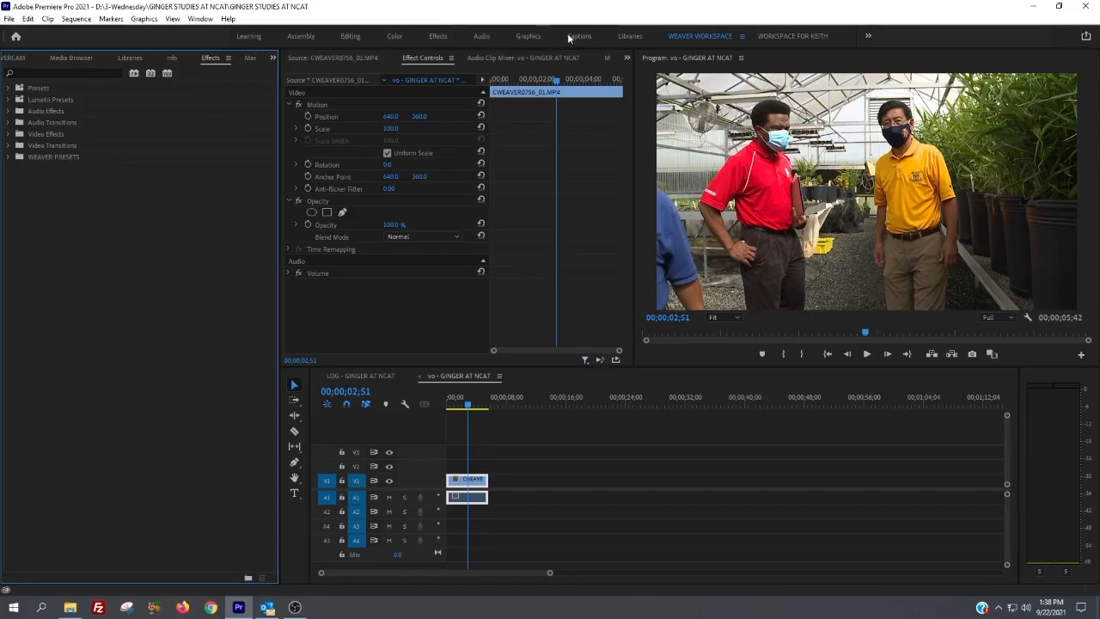
Step: Review the Source monitor, Effect Controls, Audio Clip Mixer and Metadata of CWEAVER0756_01.MP4, ending on the Effect Controls
click(627, 57)
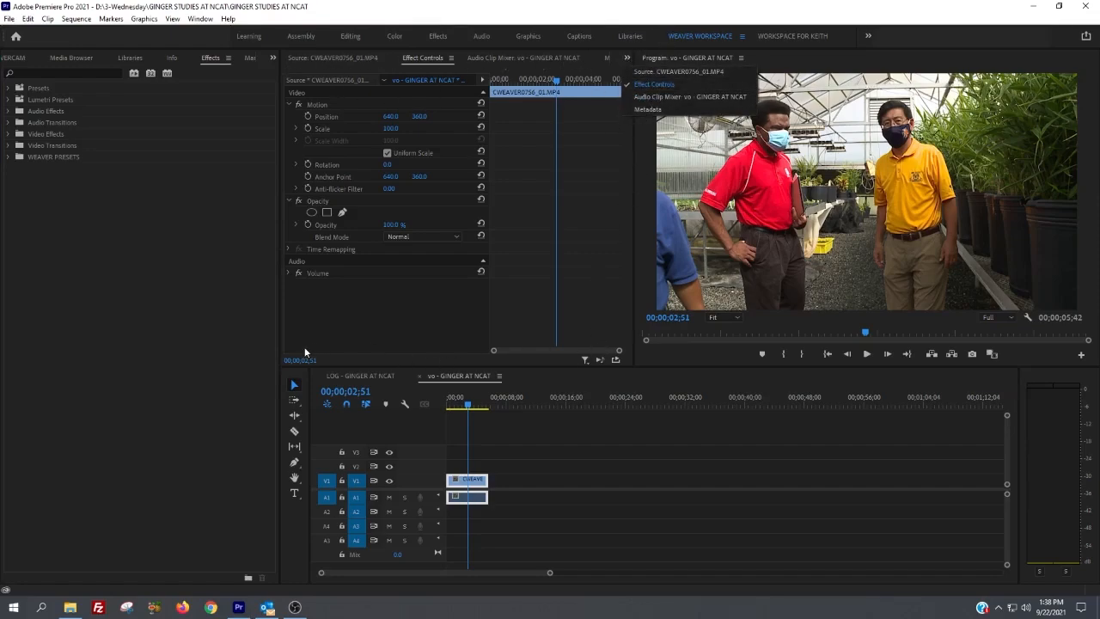
click(304, 57)
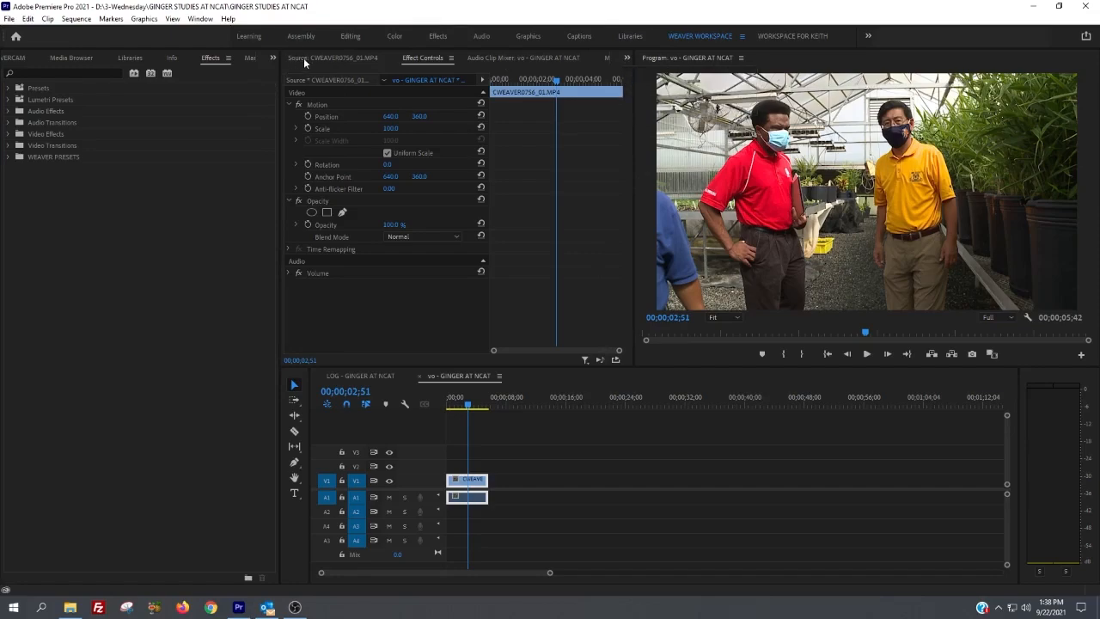
click(303, 57)
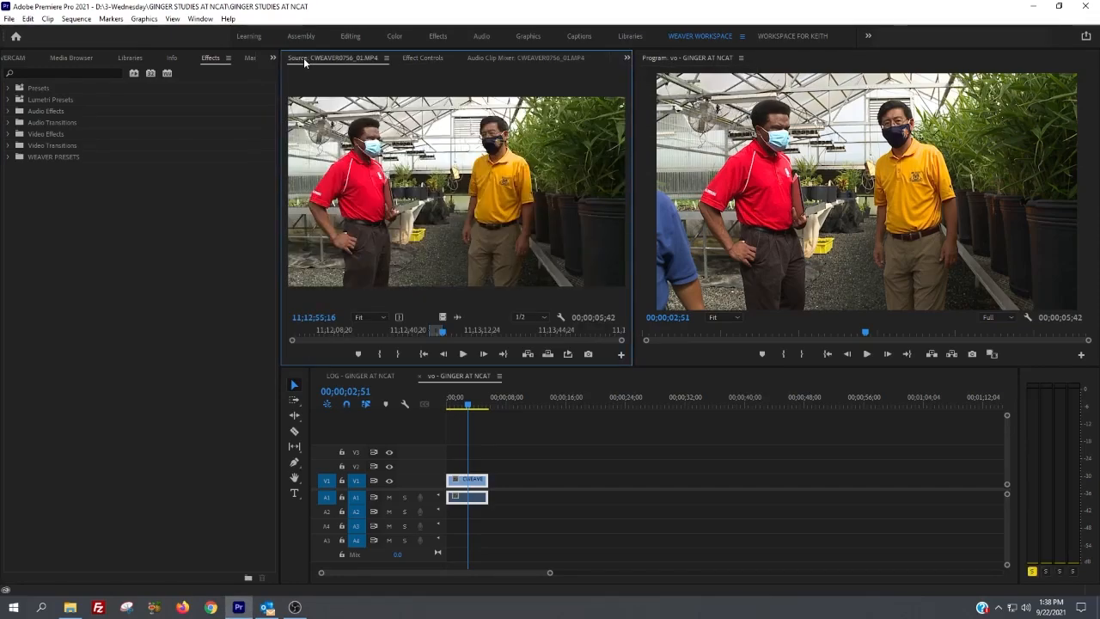
click(415, 58)
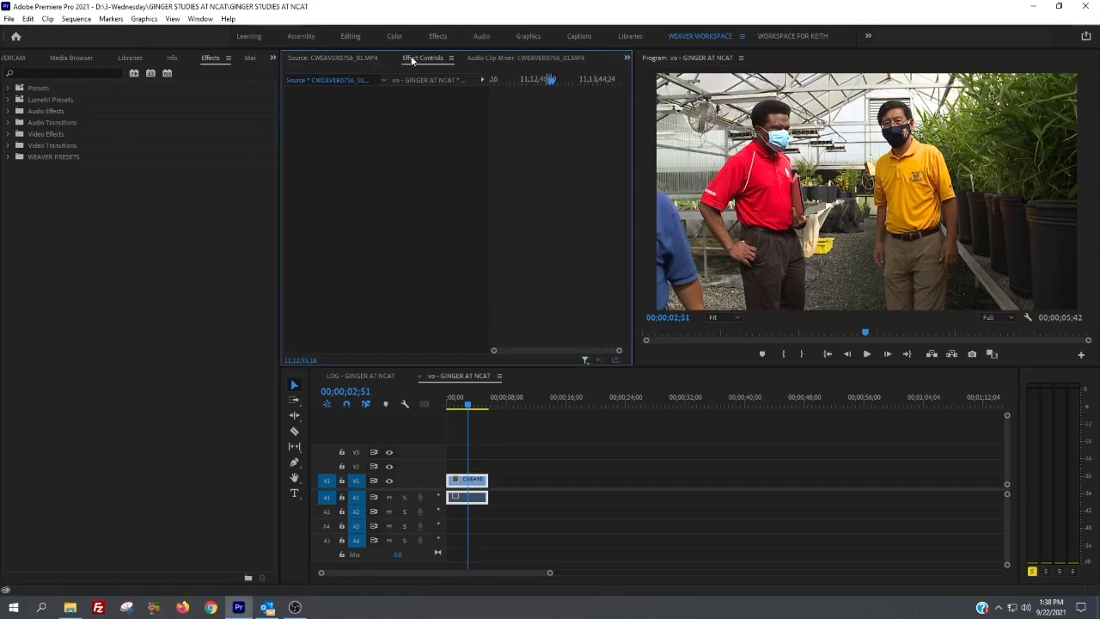
click(489, 58)
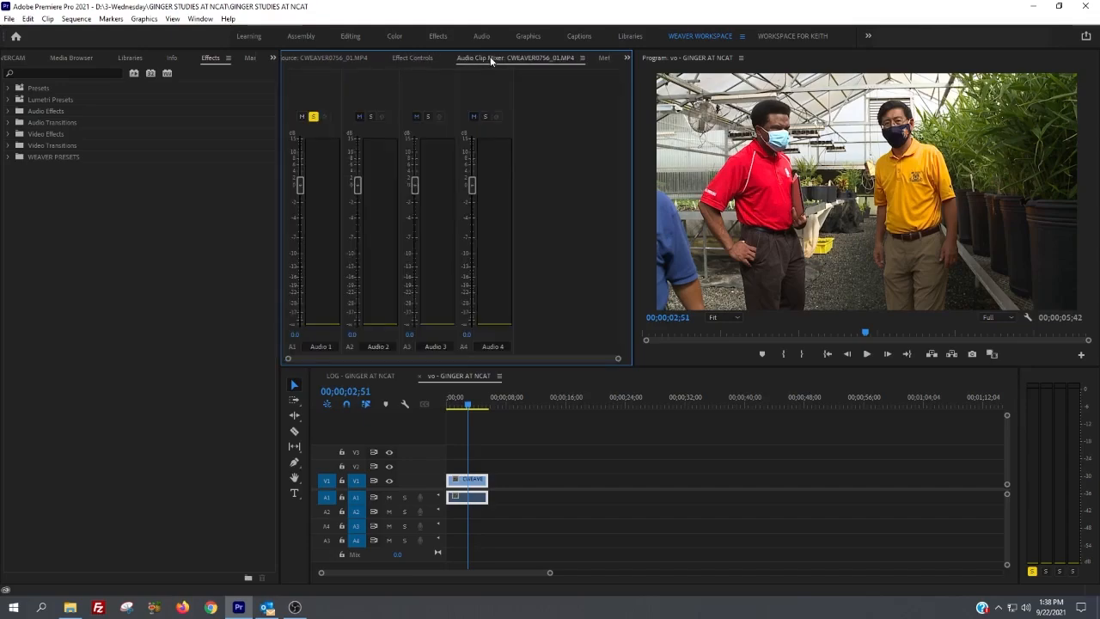
click(628, 58)
click(655, 109)
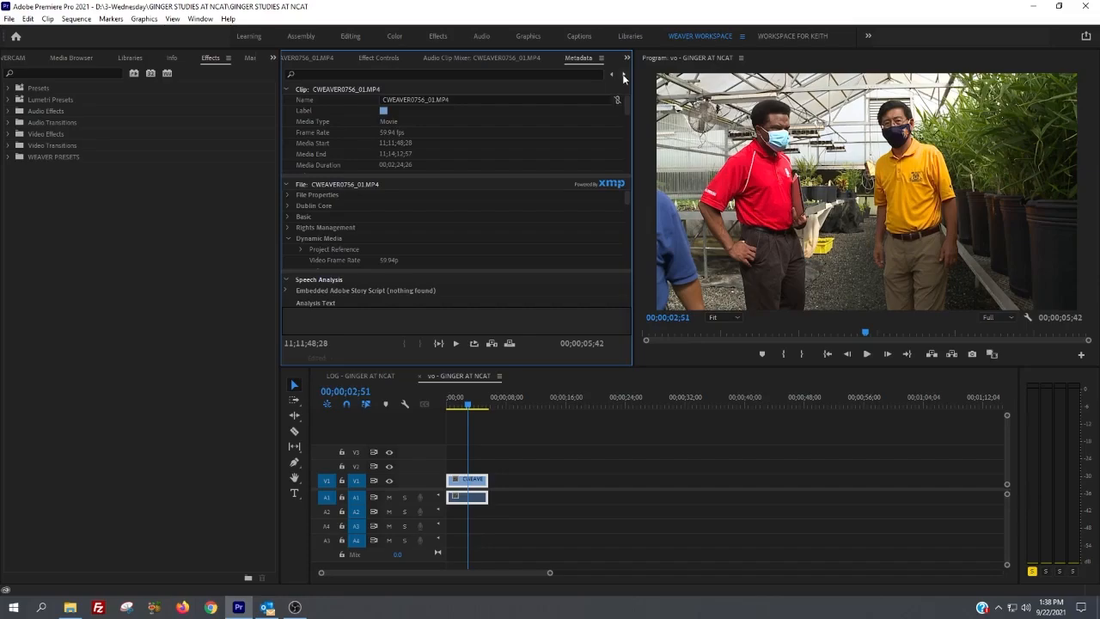
click(311, 62)
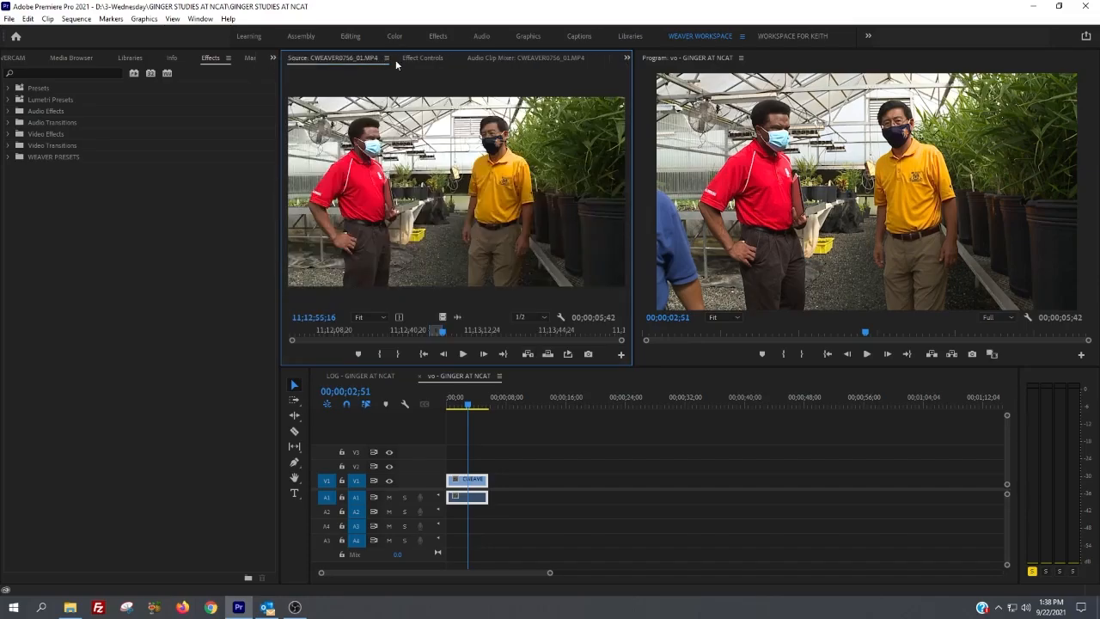
click(409, 60)
Step: Deselect the timeline clip, look through the LOG - GINGER AT NCAT sequence, and return to the vo sequence
click(719, 142)
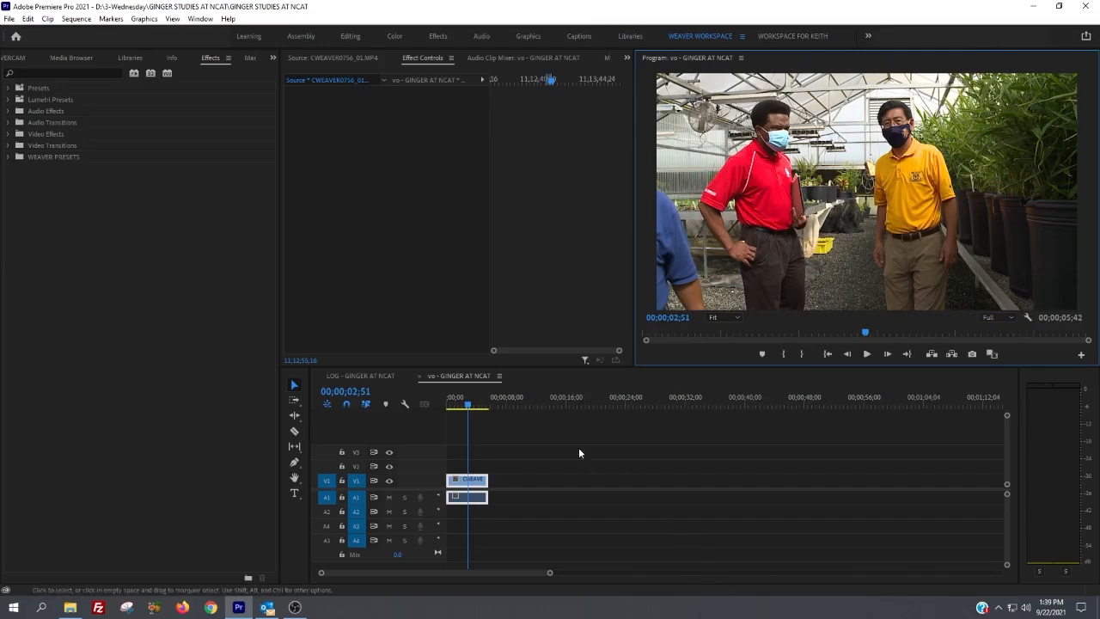
click(573, 418)
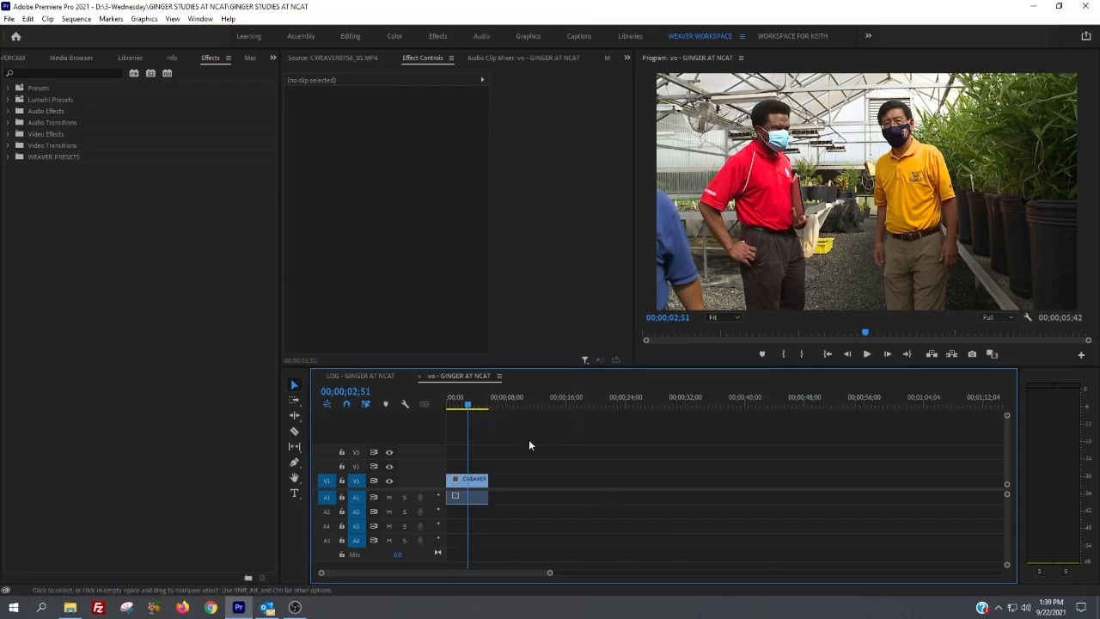
click(336, 376)
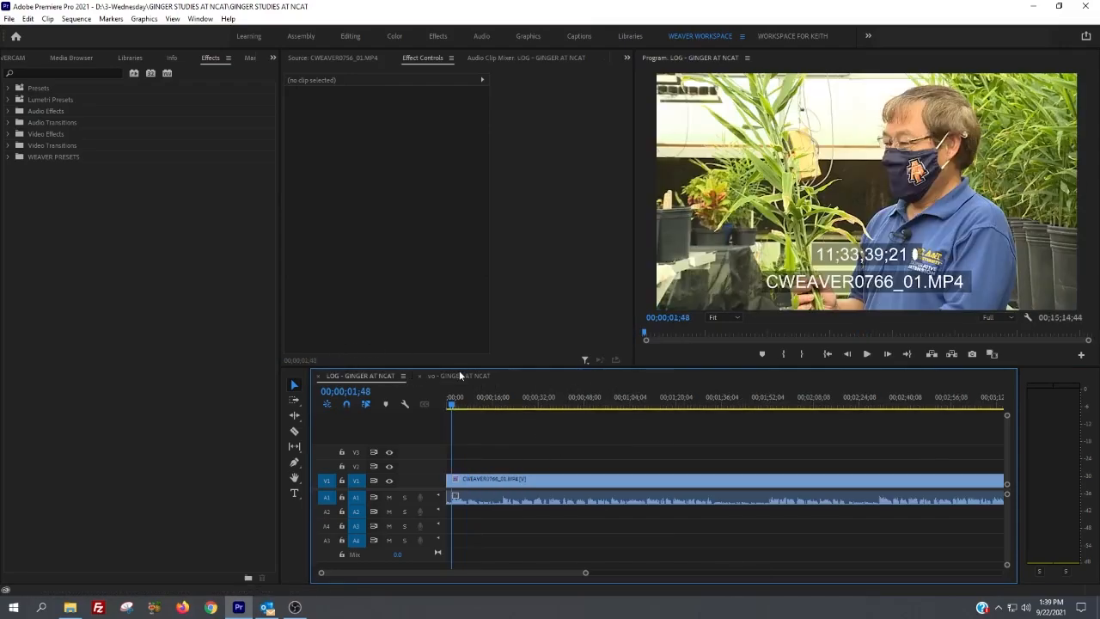
click(459, 376)
click(343, 376)
click(583, 400)
drag(590, 388, 574, 418)
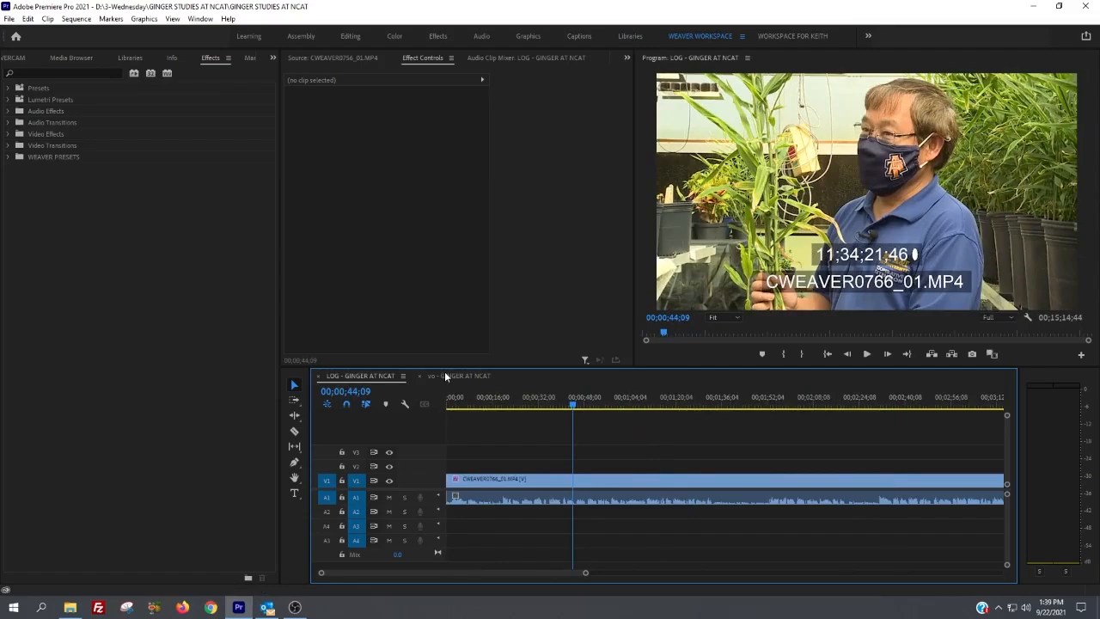
click(444, 373)
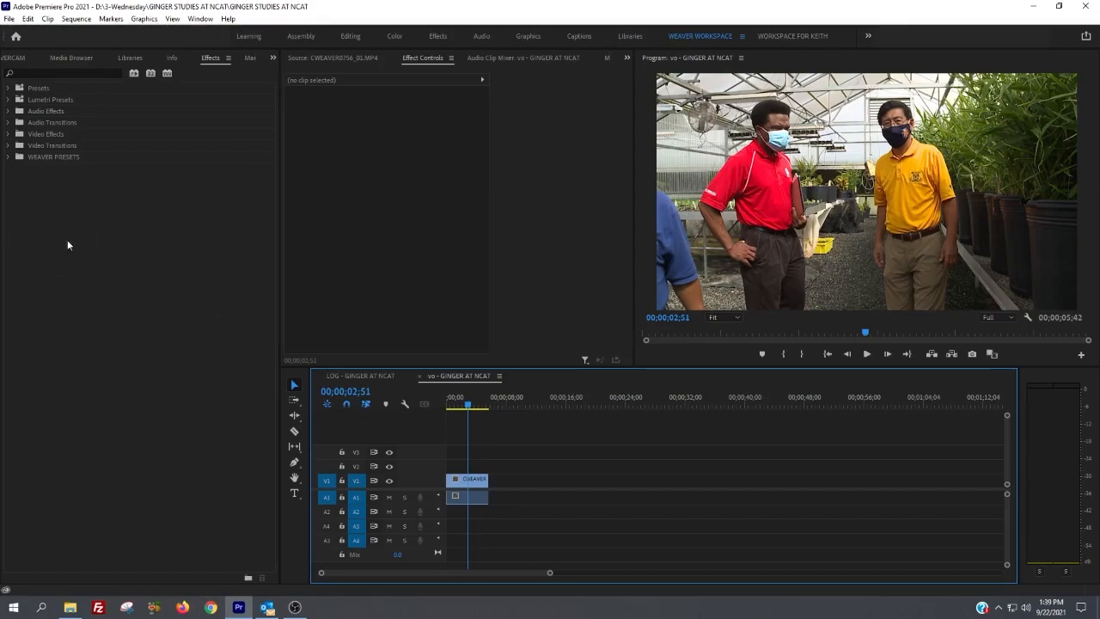
Step: Return through the WEAVERCAM bin to the top-level project contents and look at the Editing and Audio workspaces
click(18, 62)
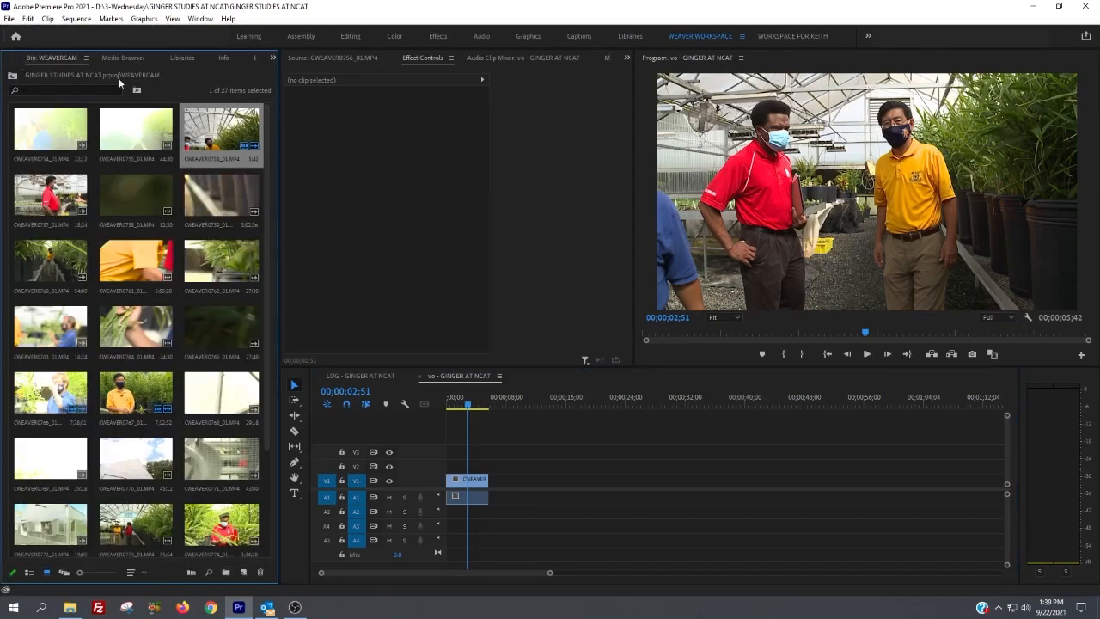
click(12, 77)
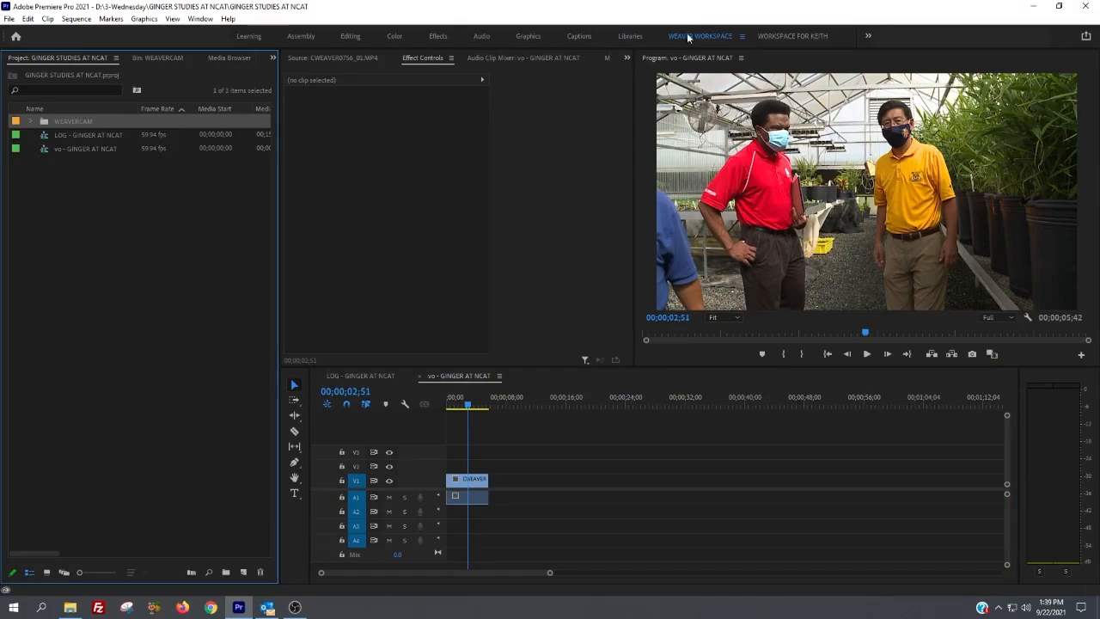
click(349, 36)
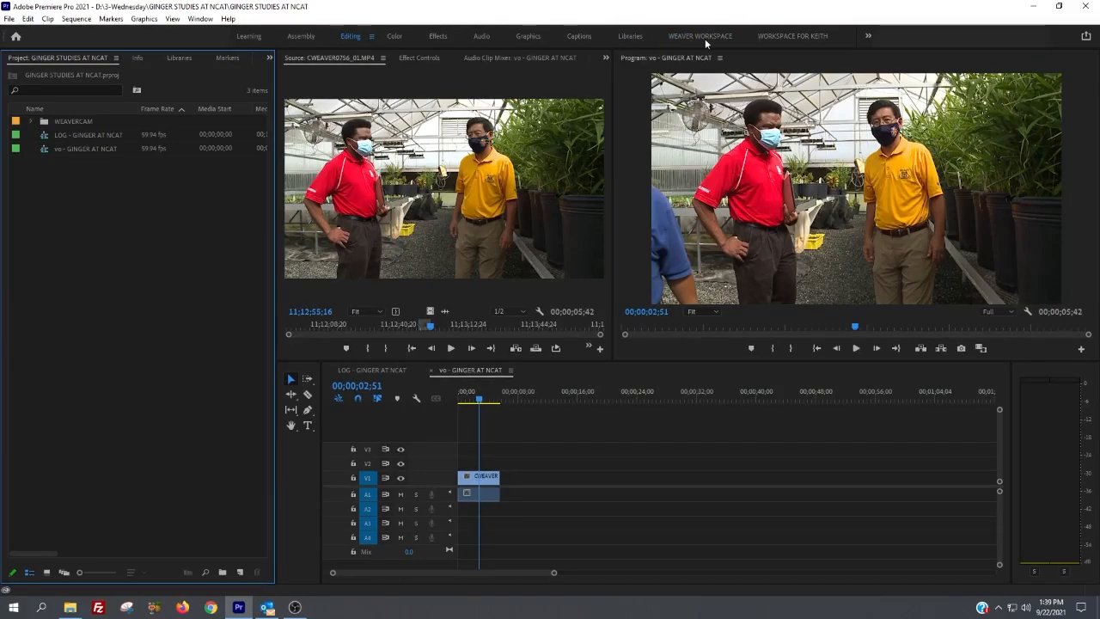
click(484, 35)
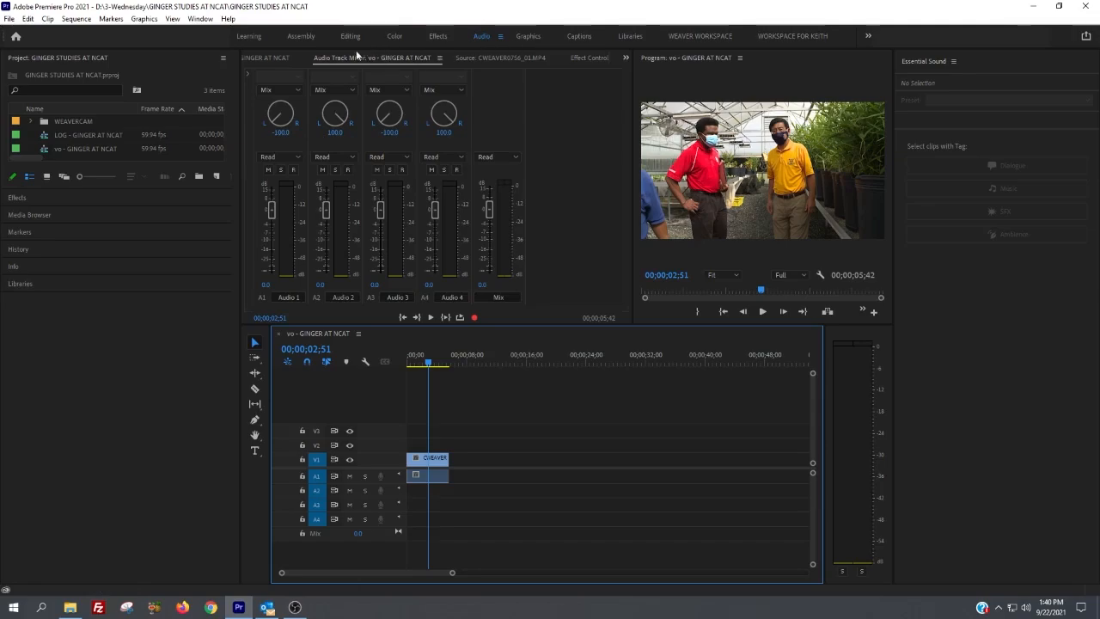
Step: In the Graphics workspace, add a new text layer above the clip at 00;00;01;05 in the vo sequence
click(529, 37)
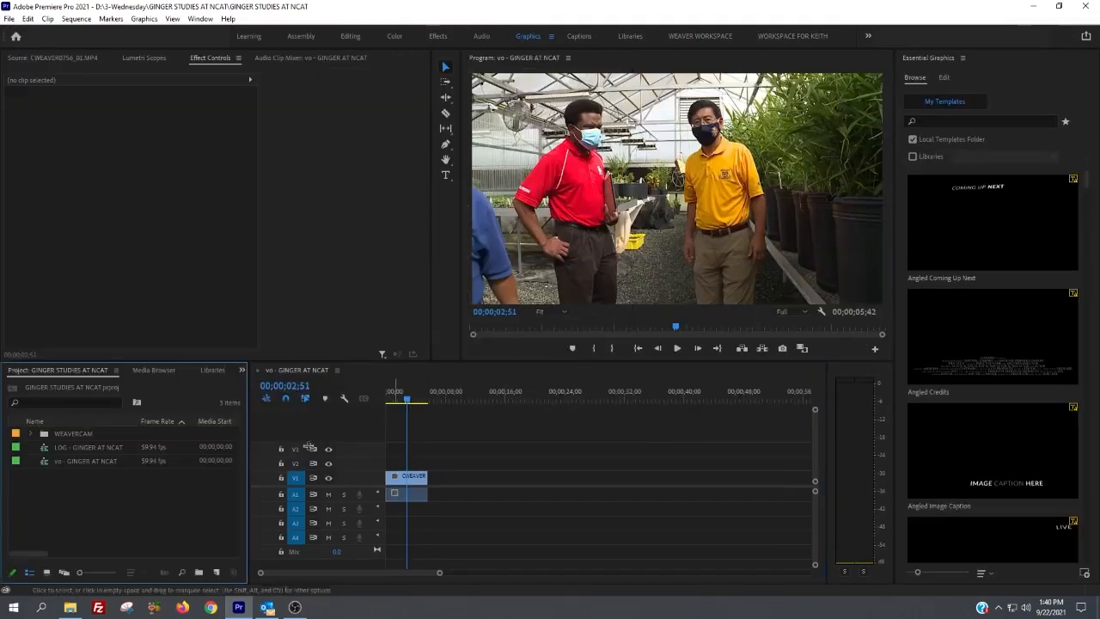
drag(409, 404, 397, 399)
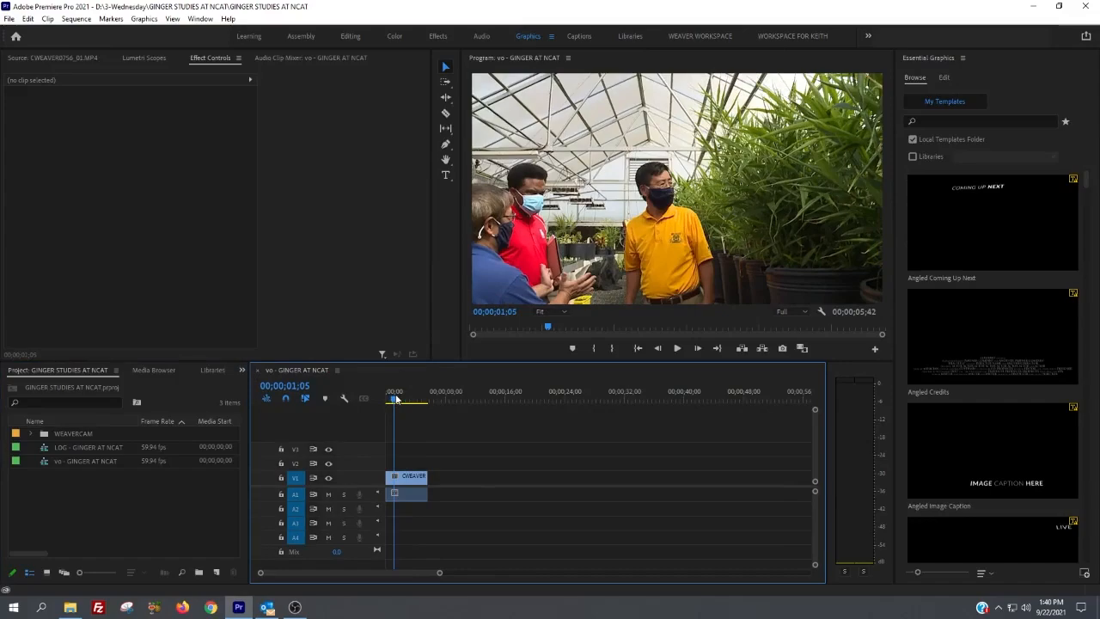
key(ctrl+t)
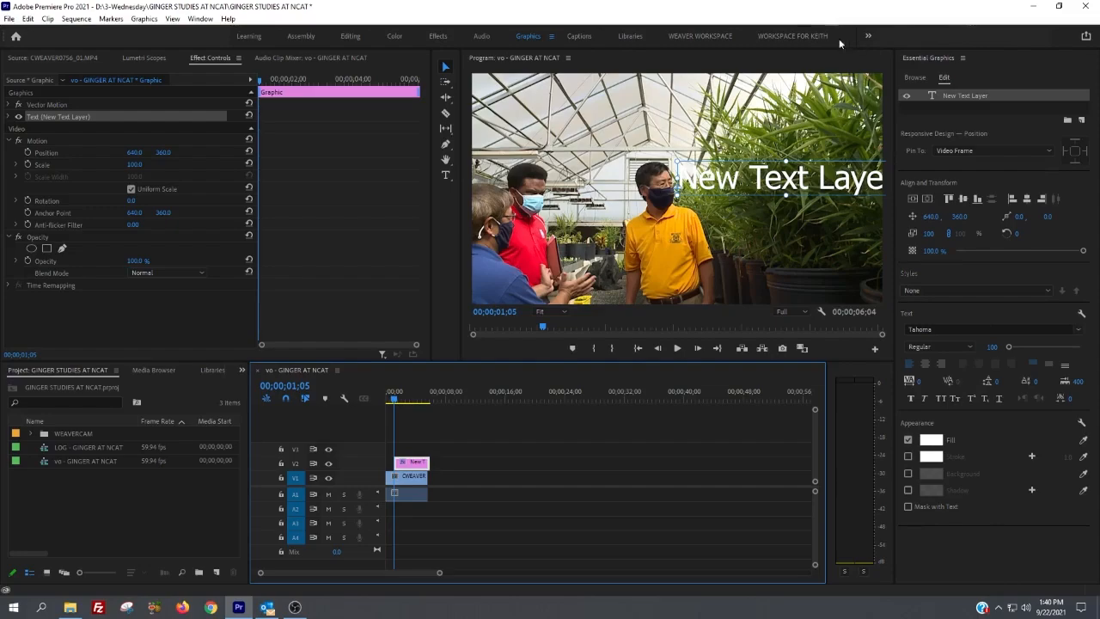
Step: Return to WEAVER WORKSPACE and review the new text layer's appearance and transform settings in its Effect Controls
click(688, 34)
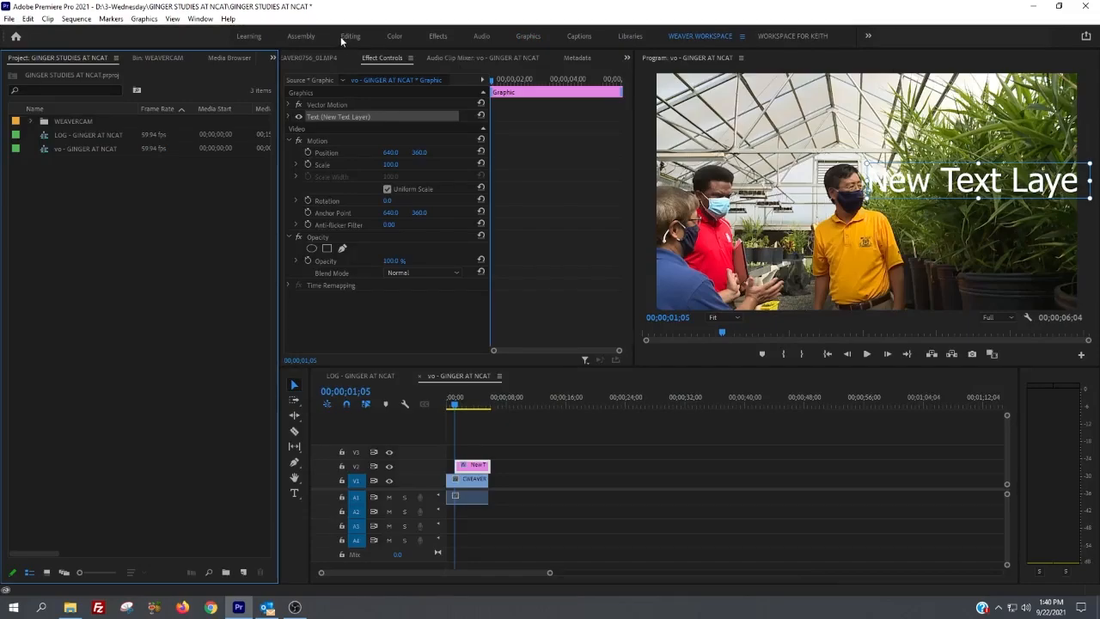
click(289, 117)
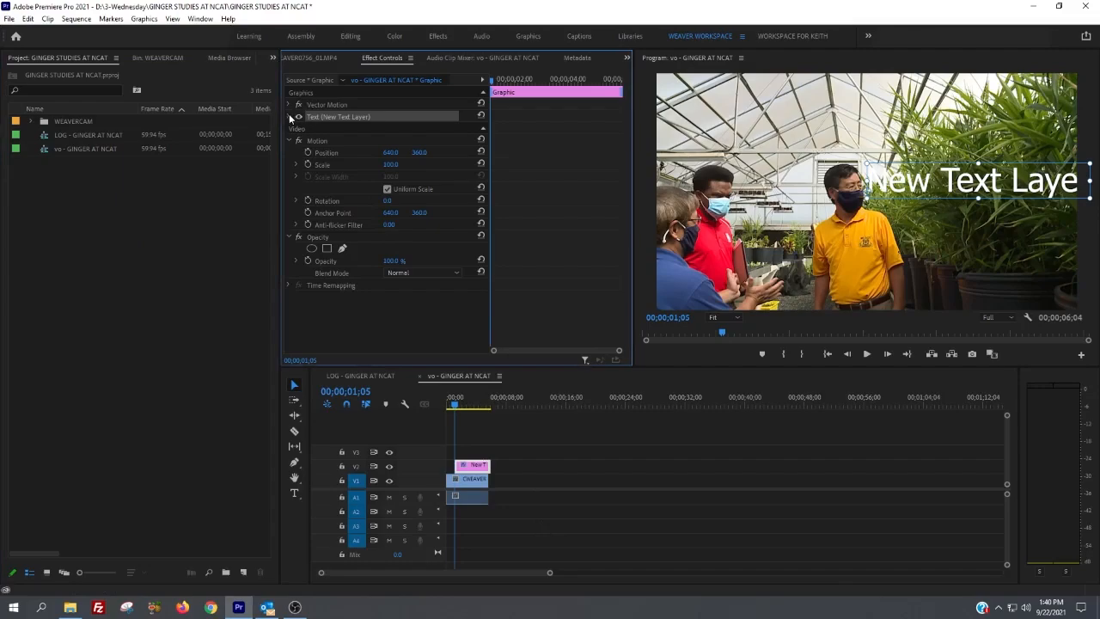
scroll(390, 245, down, 6)
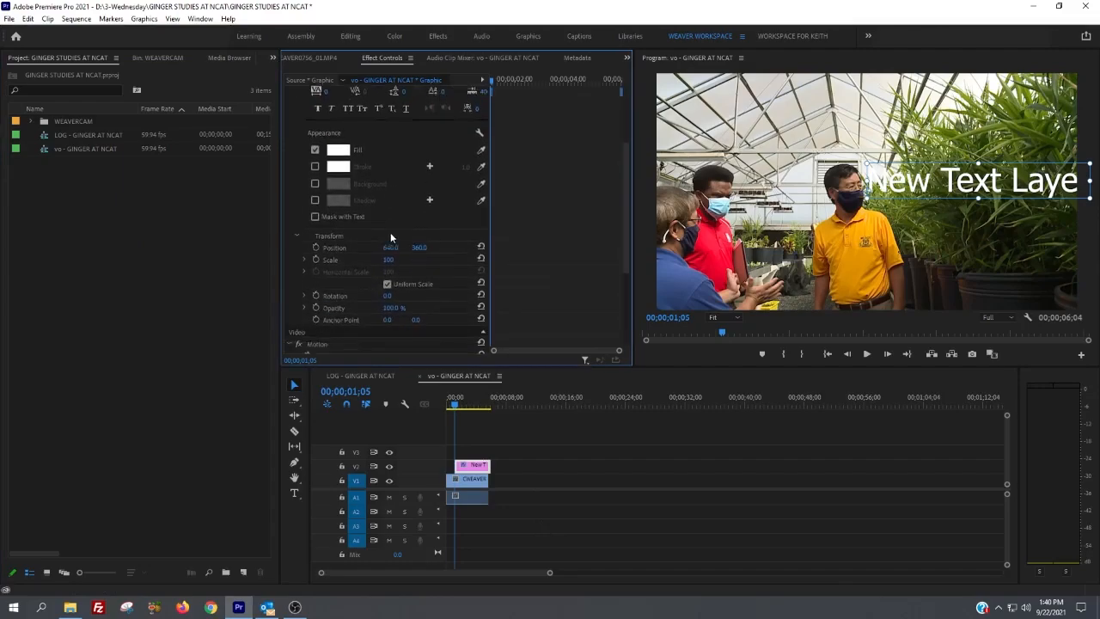
scroll(390, 238, up, 3)
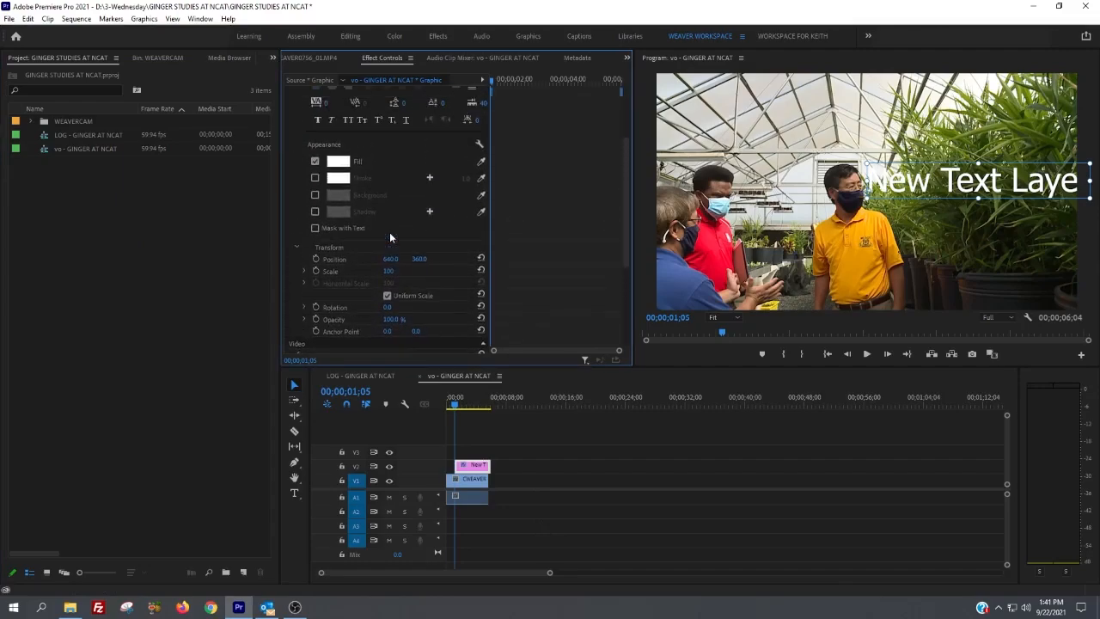
Step: Examine how the text graphic overlays the video clip by selecting the V1 clip and viewing frames before and under the text
click(465, 401)
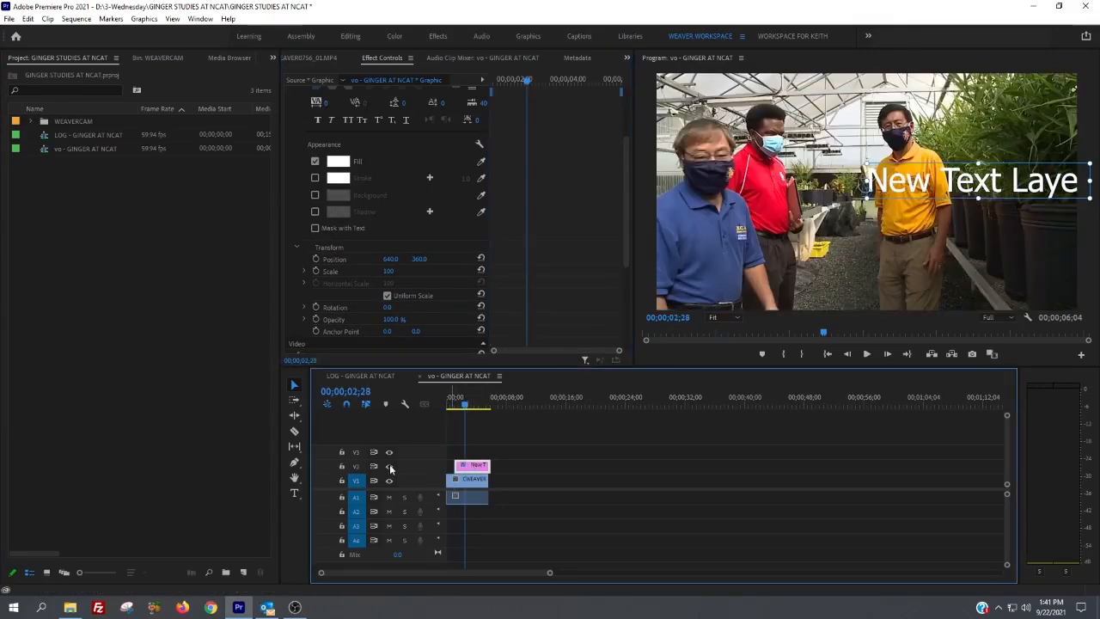
mouse_move(468, 465)
mouse_down()
mouse_move(526, 456)
mouse_move(509, 474)
mouse_move(469, 482)
mouse_up()
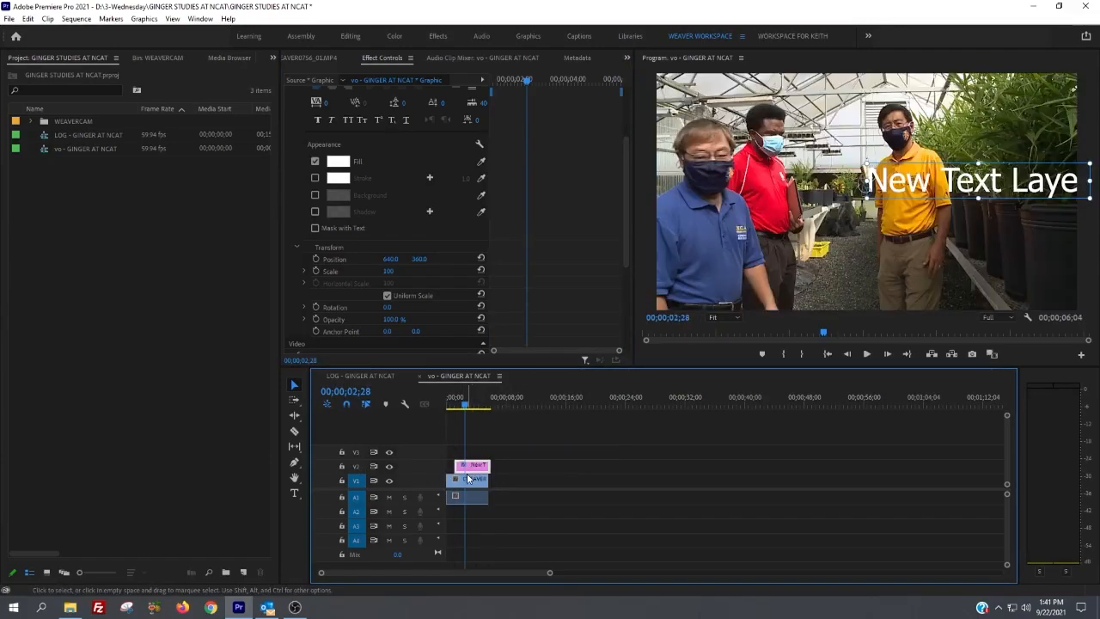
click(468, 482)
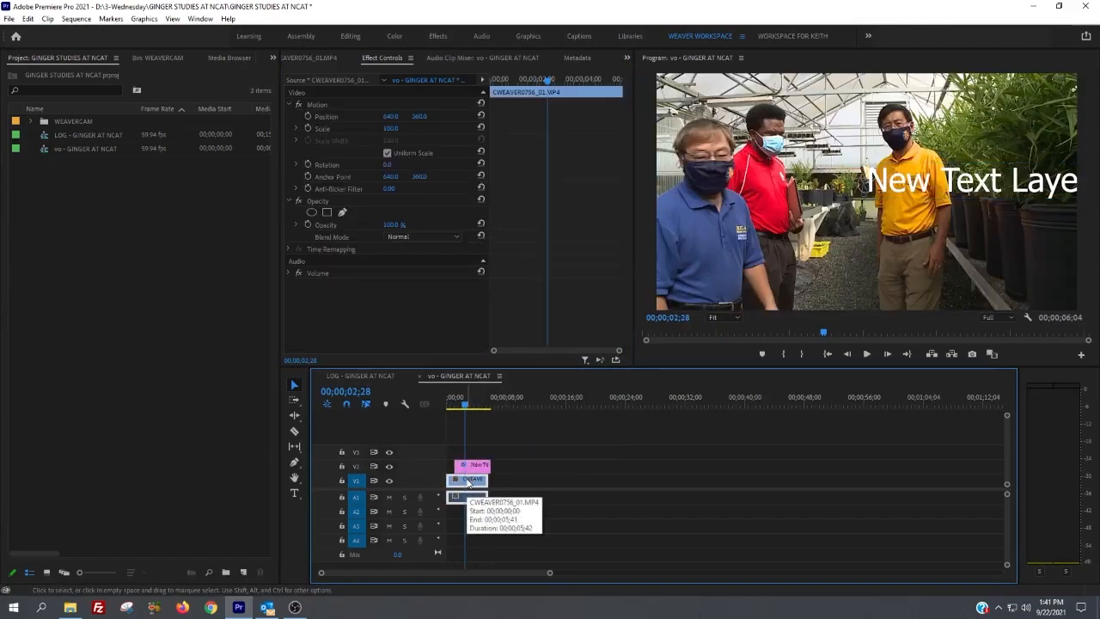
click(450, 404)
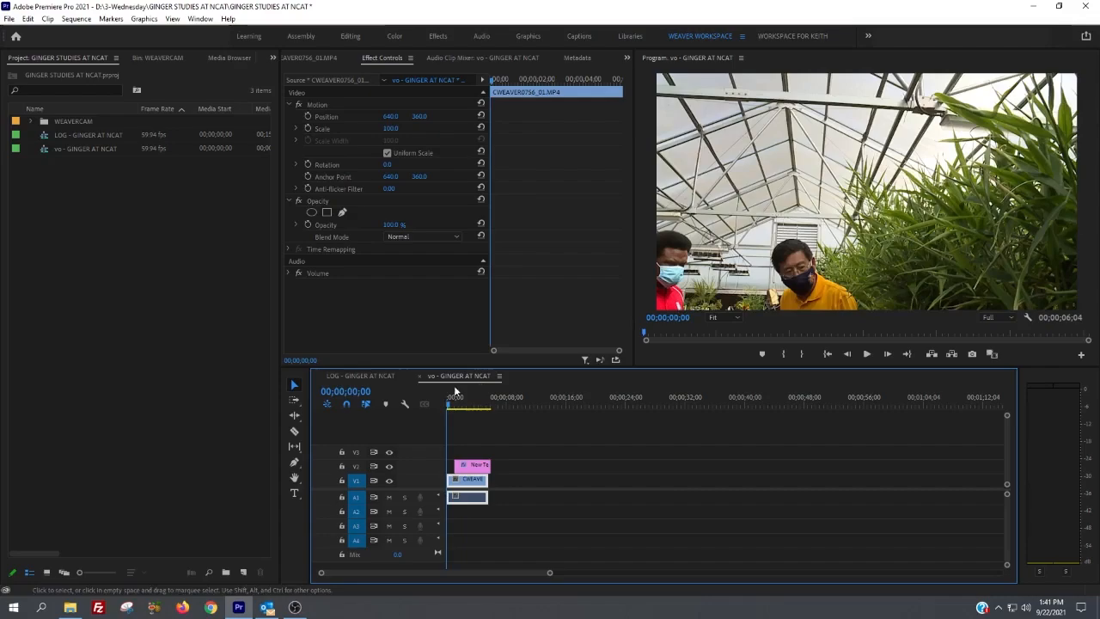
click(465, 399)
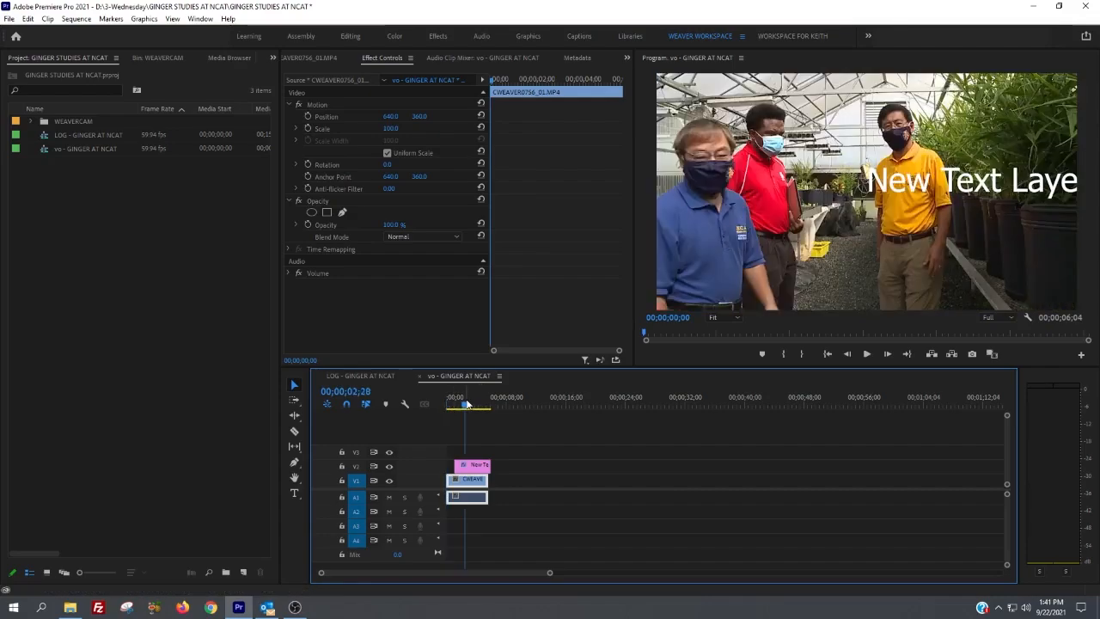
Step: Delete the text layer from the V2 track of the vo sequence and save the project
click(473, 470)
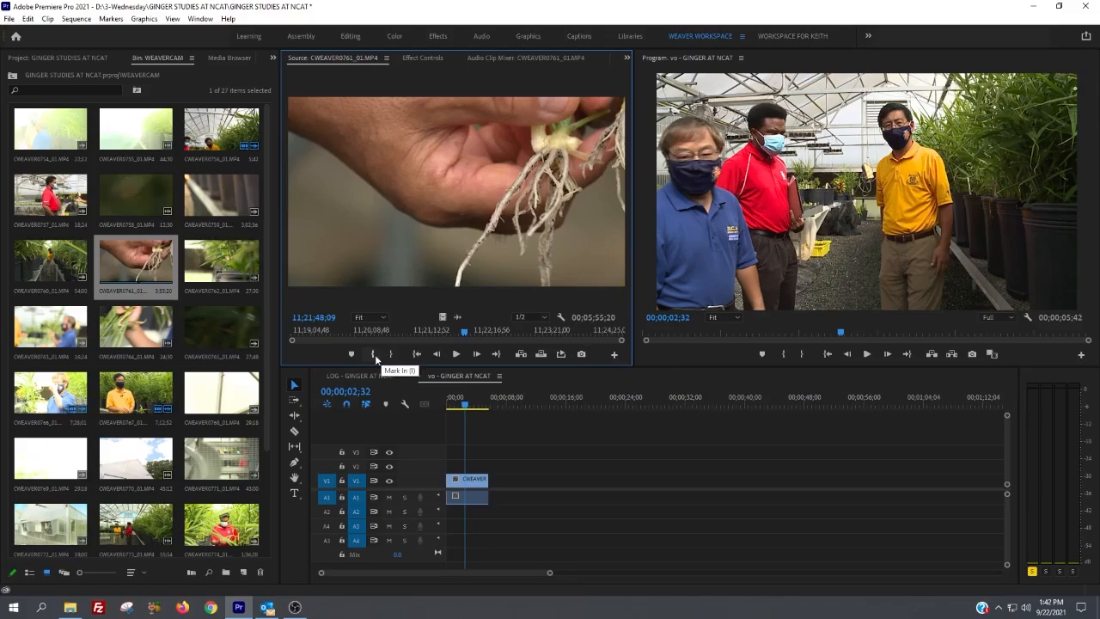
key(ctrl+s)
Step: Try inserting the entire CWEAVER0761_01.MP4 source clip at 00;00;02;32 in the vo sequence, and undo the insert
click(520, 355)
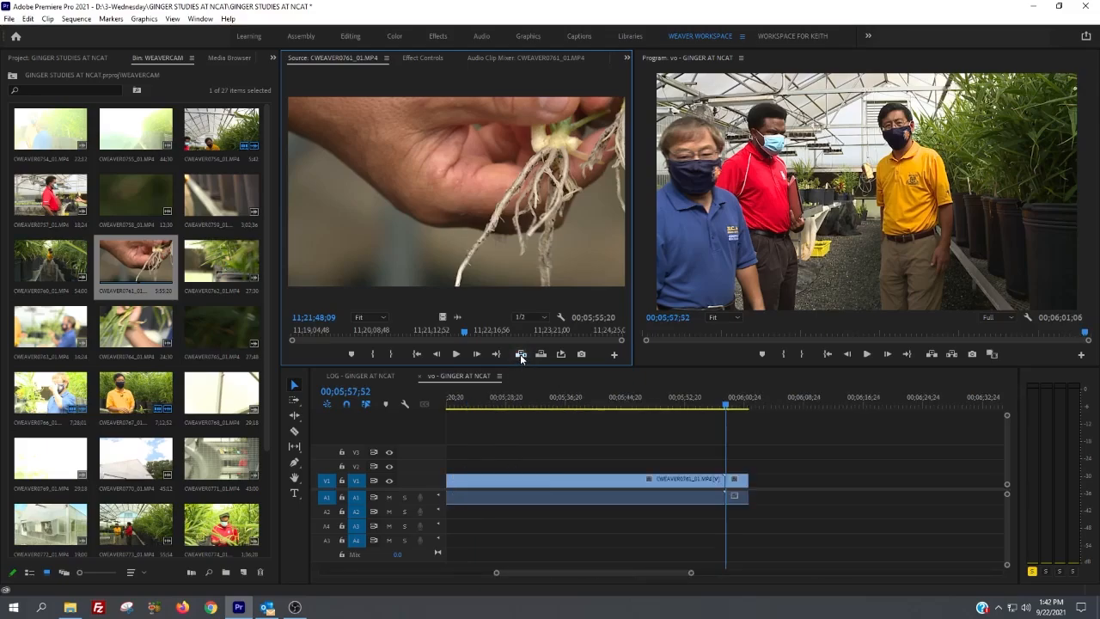
key(ctrl+z)
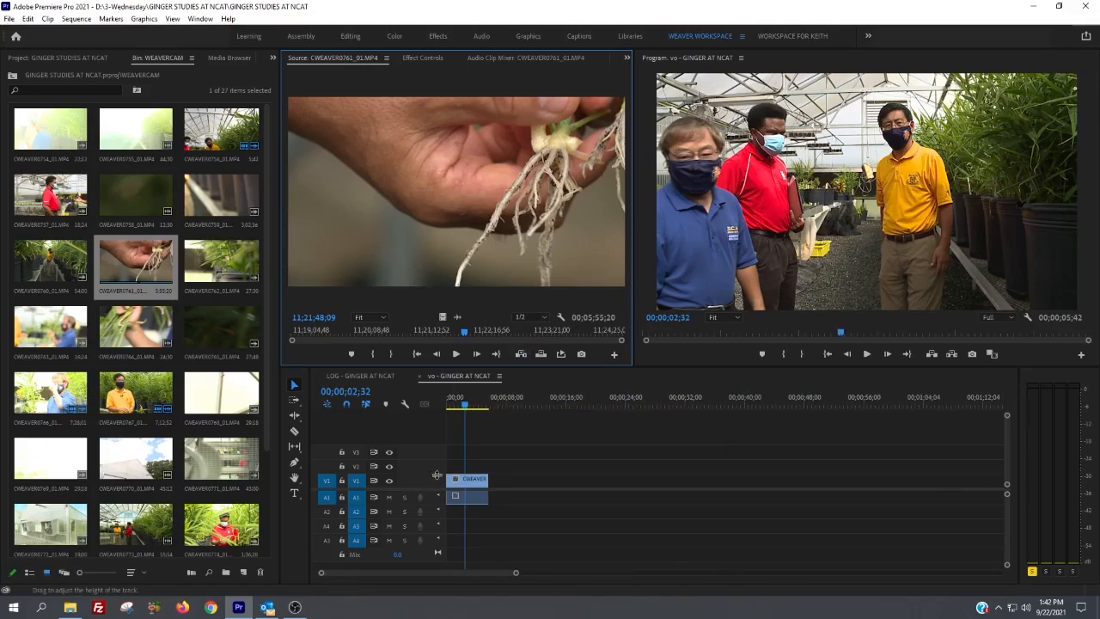
Step: Mark an 00;00;08;49 range of CWEAVER0767_01.MP4 ending at 11;44;50;16 and insert it at 00;00;02;39 in the vo sequence
key(backslash)
drag(496, 396, 682, 410)
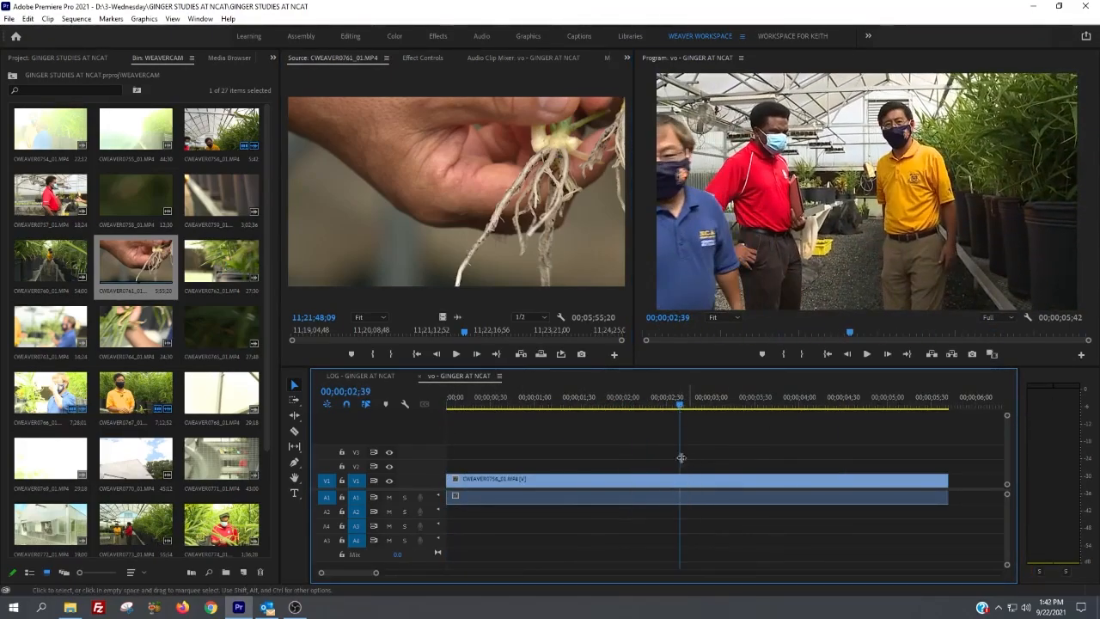
double_click(136, 394)
drag(333, 331, 379, 331)
key(space)
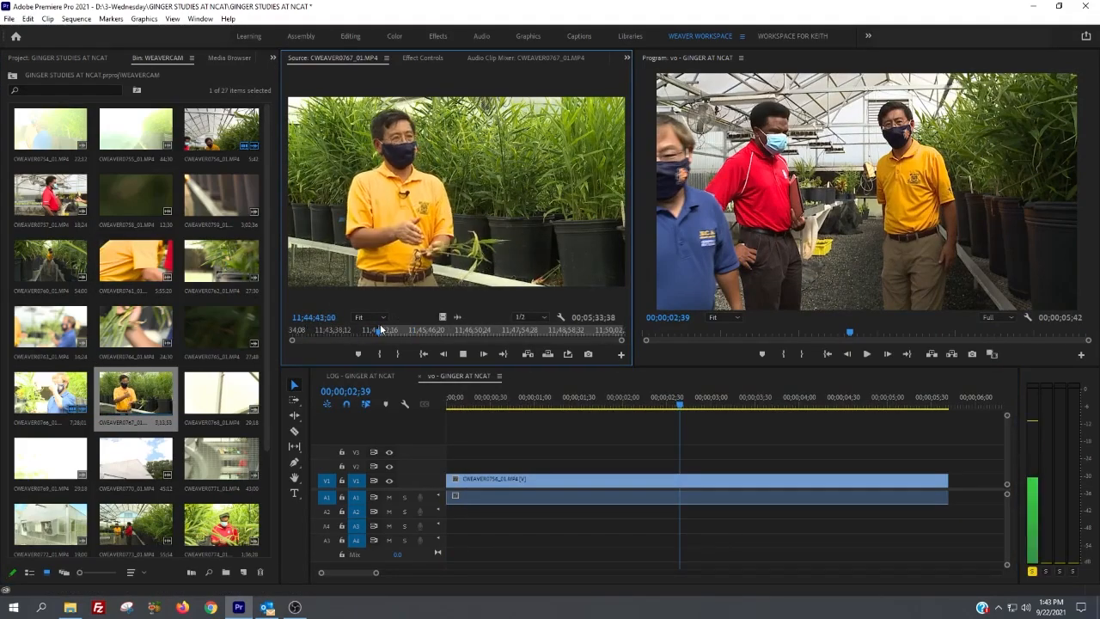
key(space)
key(o)
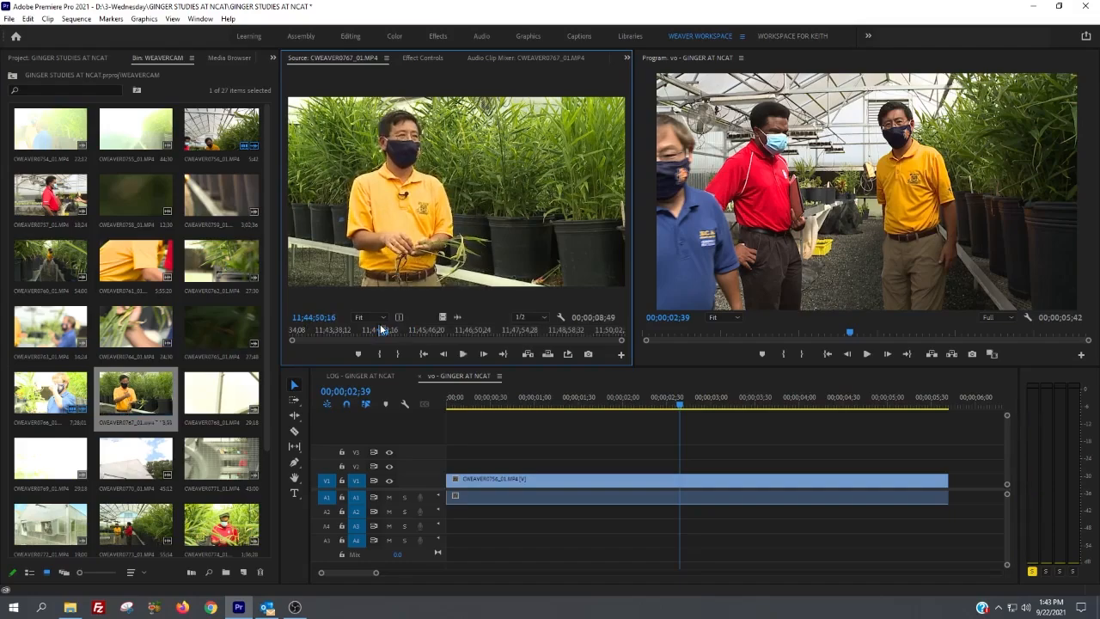
click(530, 354)
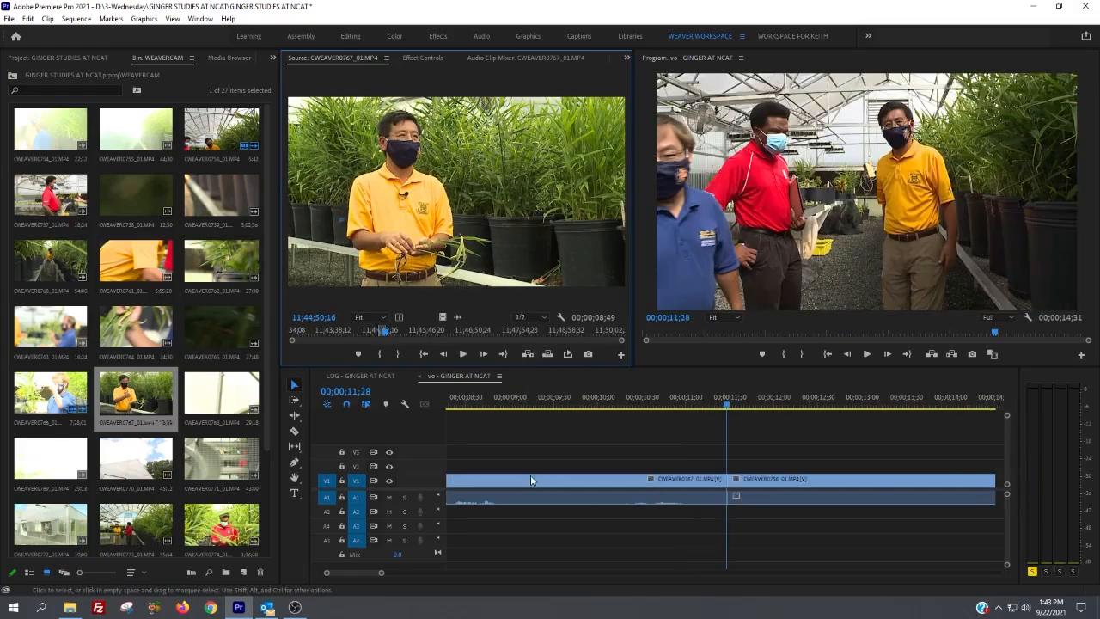
Step: Fit the sequence in view and check the two halves of the clip split by the insert
click(652, 424)
key(backslash)
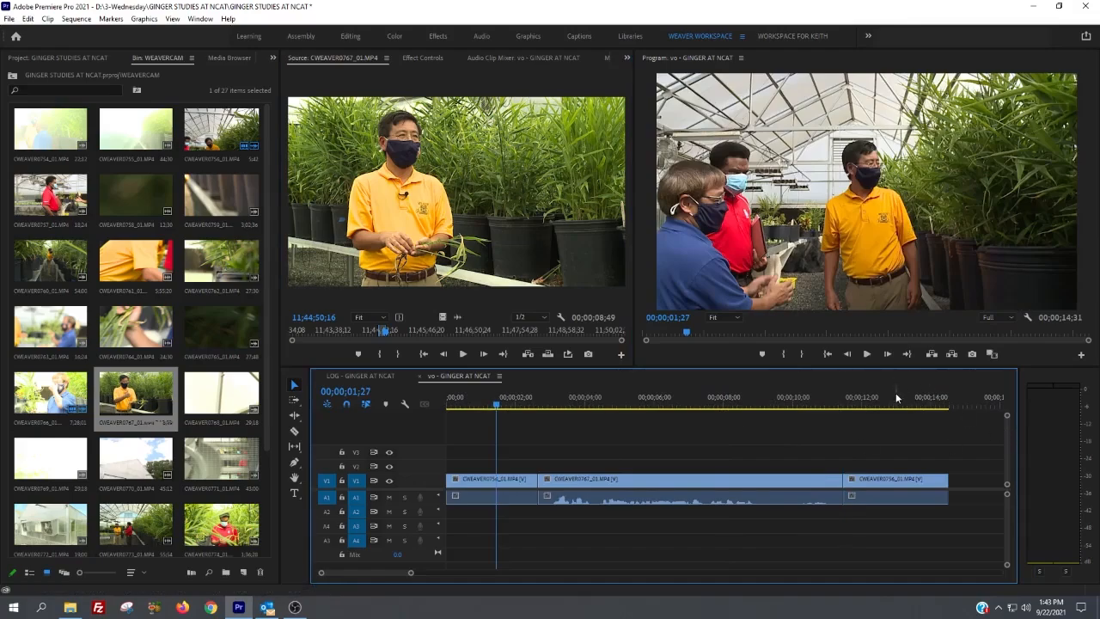
click(895, 397)
click(490, 397)
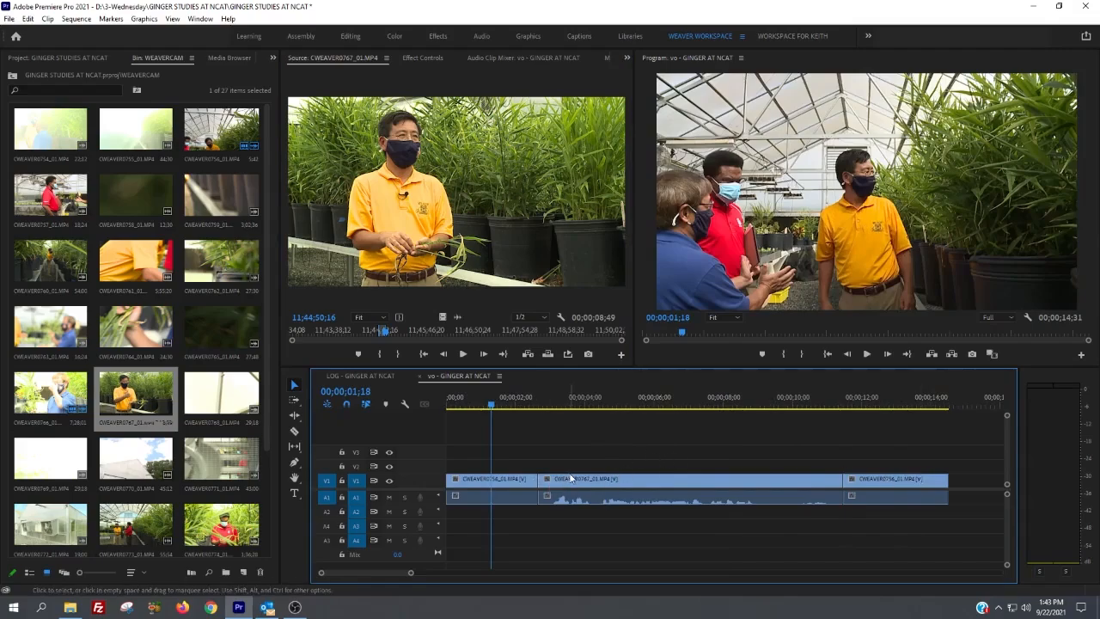
Step: Mark CWEAVER0764_01.MP4 from 11;25;33;06 to 11;25;38;07 and insert it at the 00;00;02;39 edit point
key(Down)
key(Up)
key(Down)
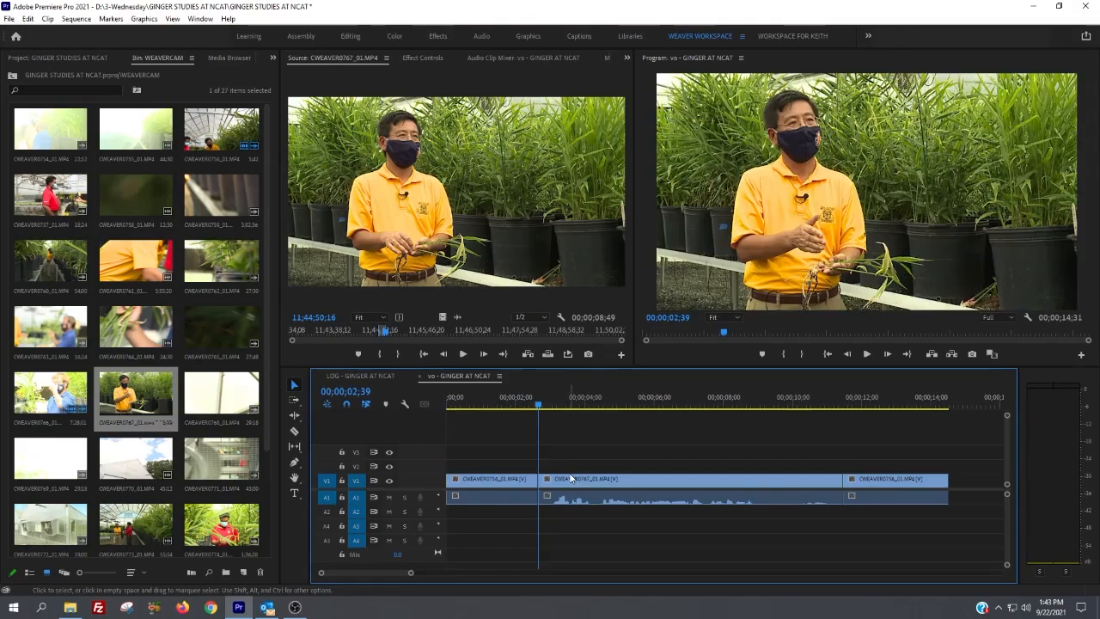
double_click(136, 326)
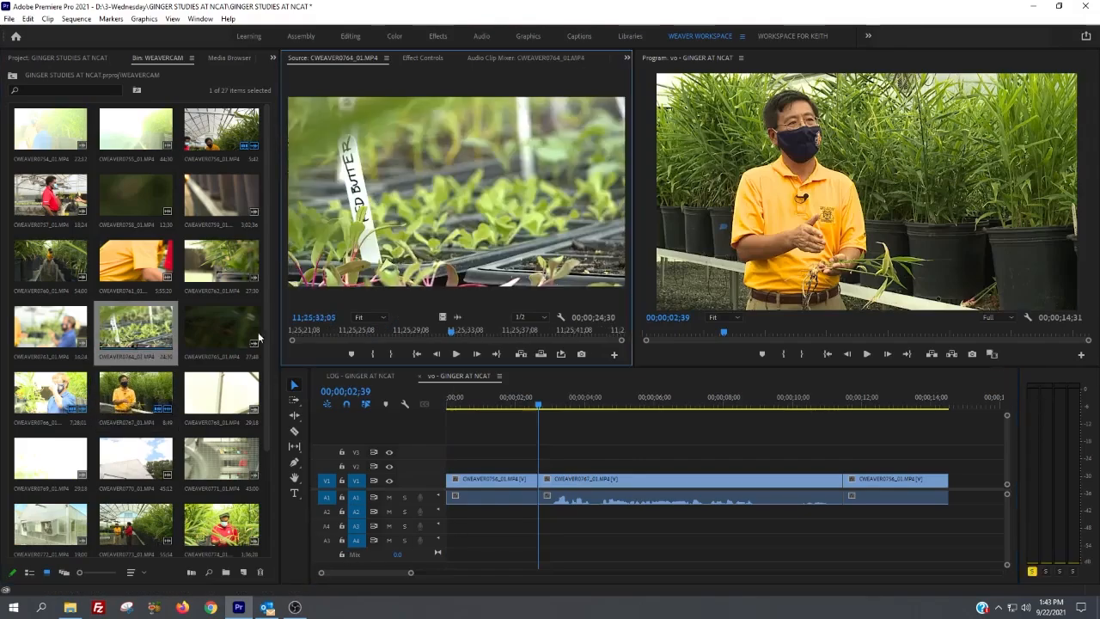
drag(318, 332, 466, 320)
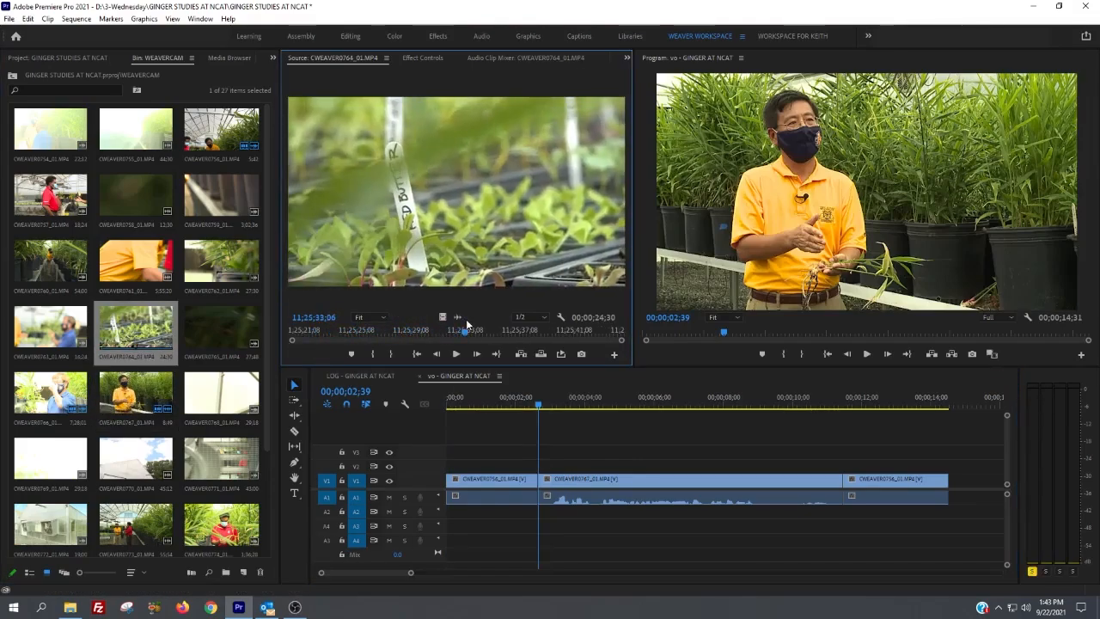
key(i)
drag(468, 330, 533, 332)
key(o)
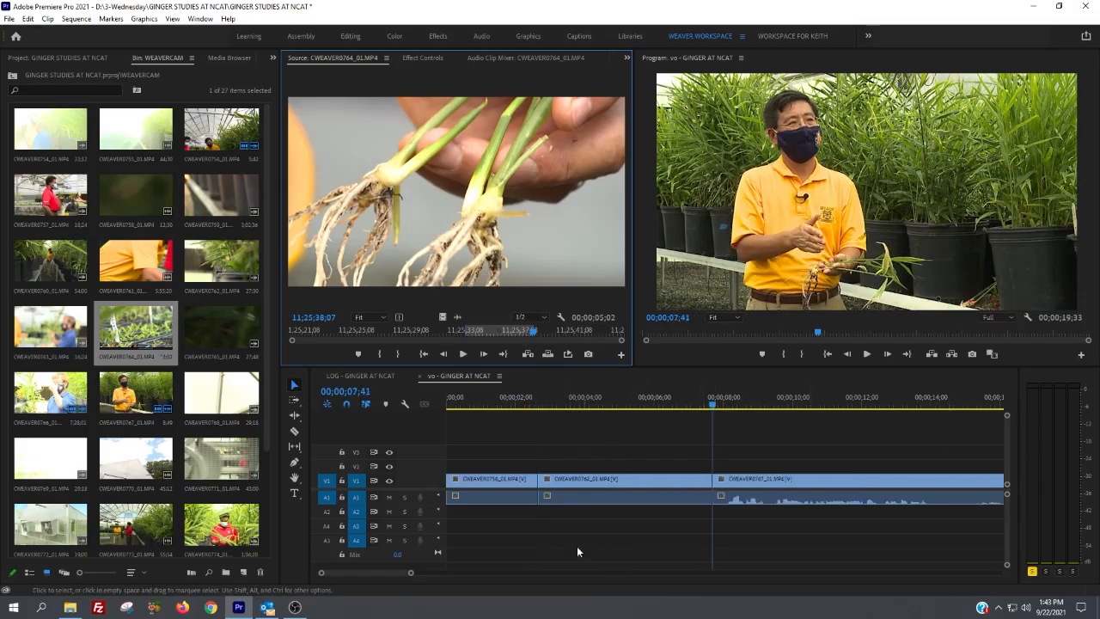
Step: Select the inserted CWEAVER0764_01.MP4 clip and check frames in the clips before and after it
click(598, 490)
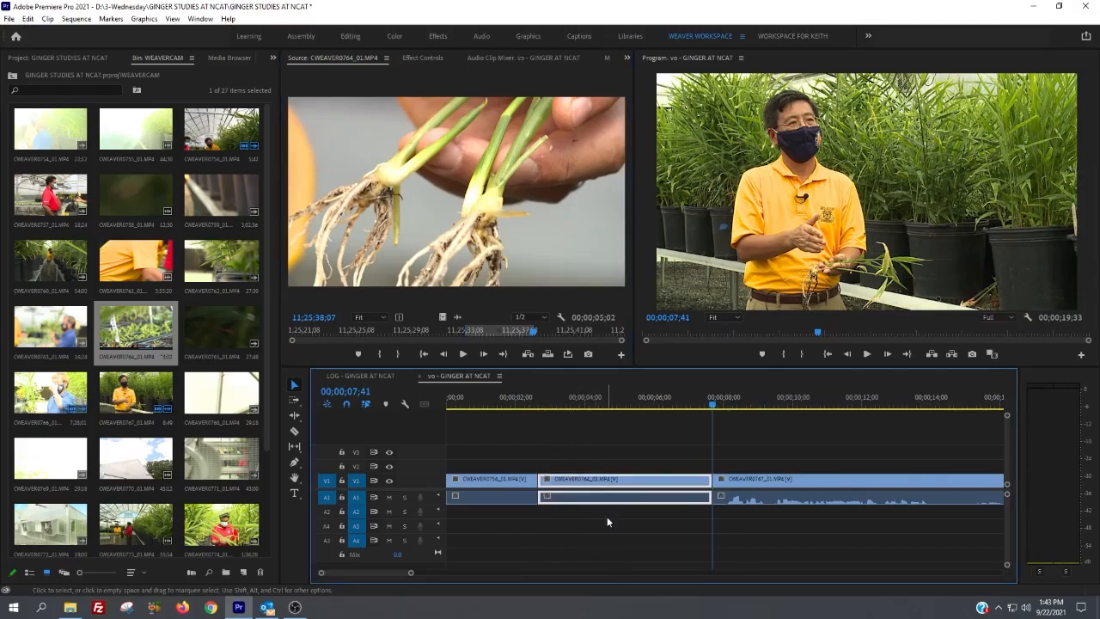
click(486, 400)
click(771, 404)
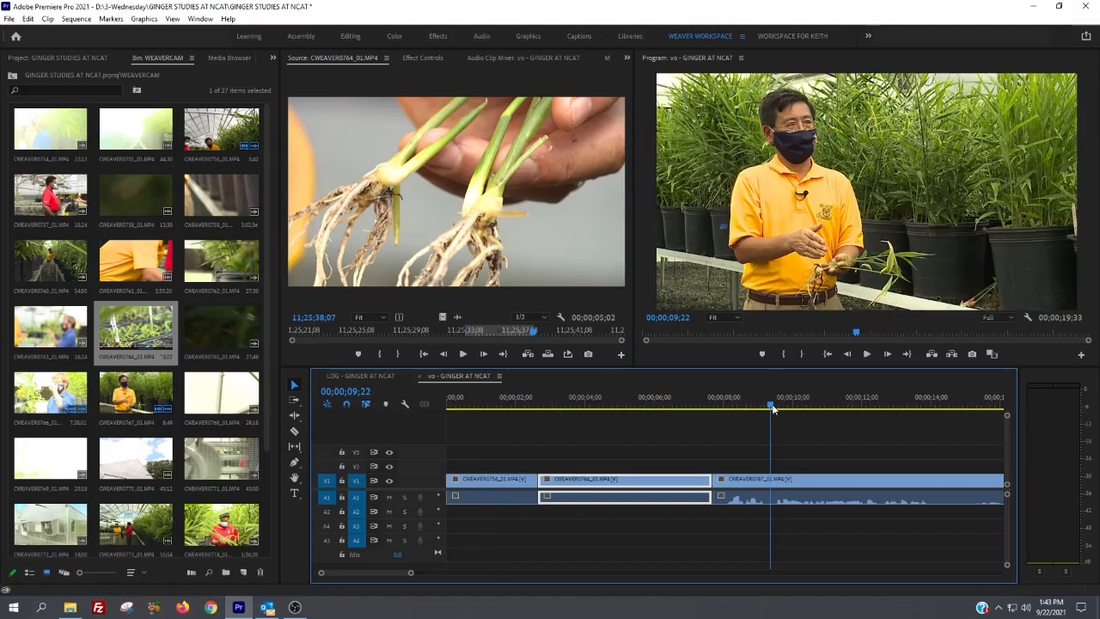
Step: Append three copies of the marked CWEAVER0764_01.MP4 range at the end of the sequence using Overwrite
key(End)
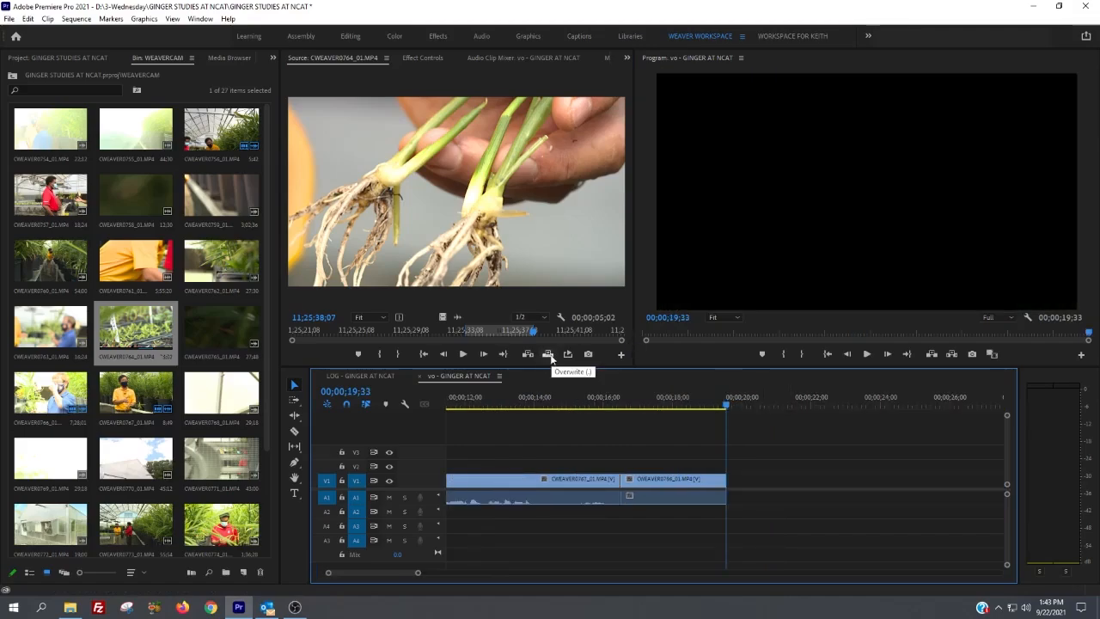
click(691, 404)
key(End)
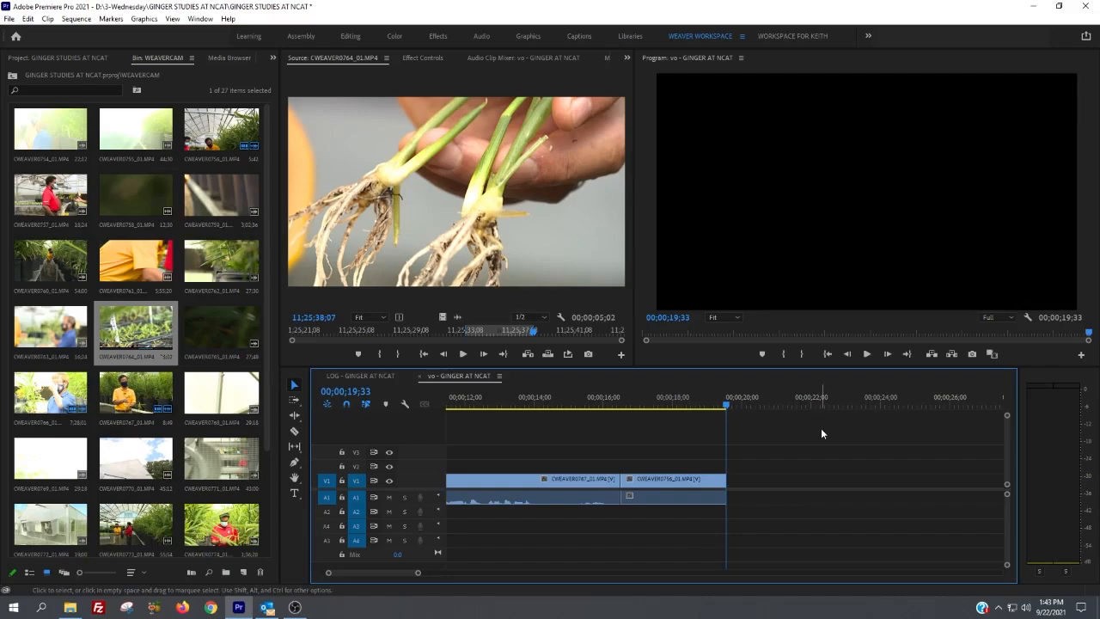
key(.)
key(.)
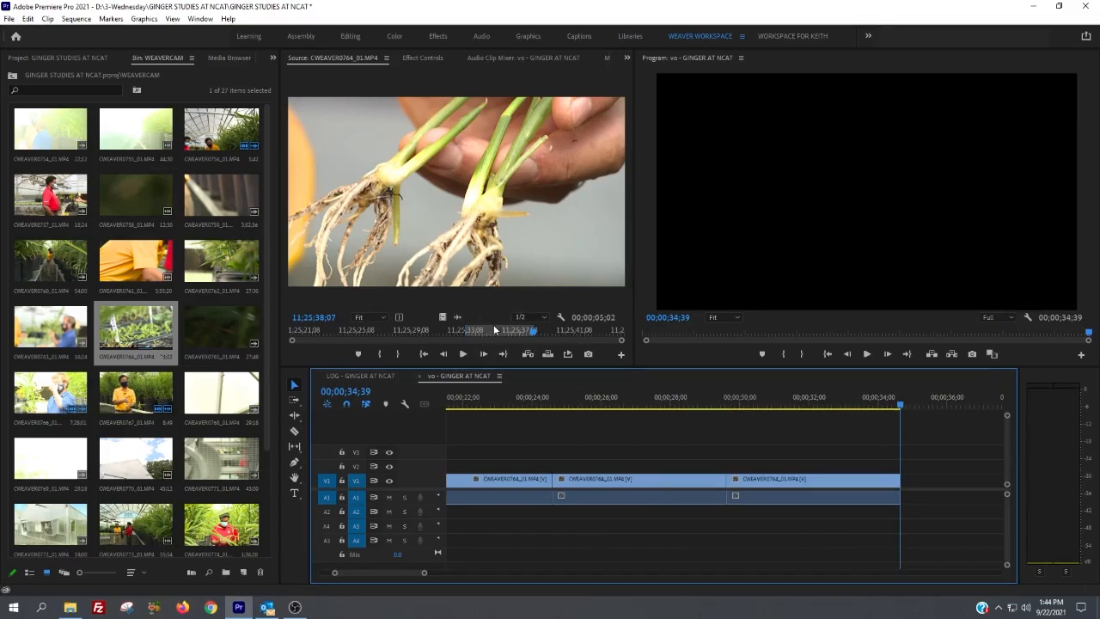
Step: Mark an in point at 00;00;31;09 and an out point at 00;00;32;44 in the vo sequence
drag(581, 405, 781, 406)
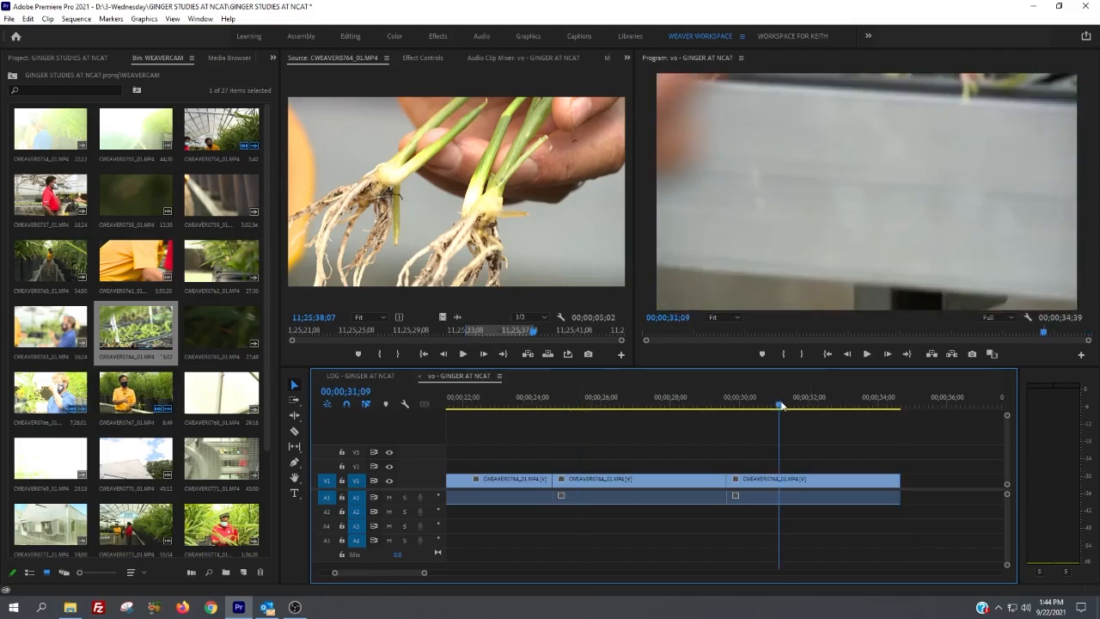
key(i)
key(End)
key(o)
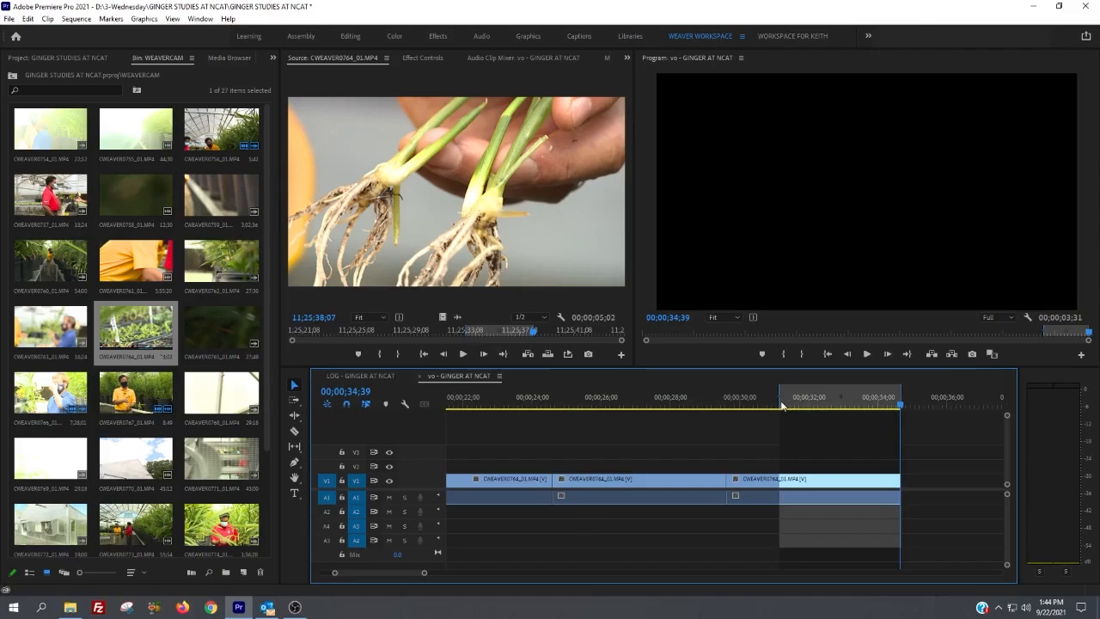
click(834, 401)
key(o)
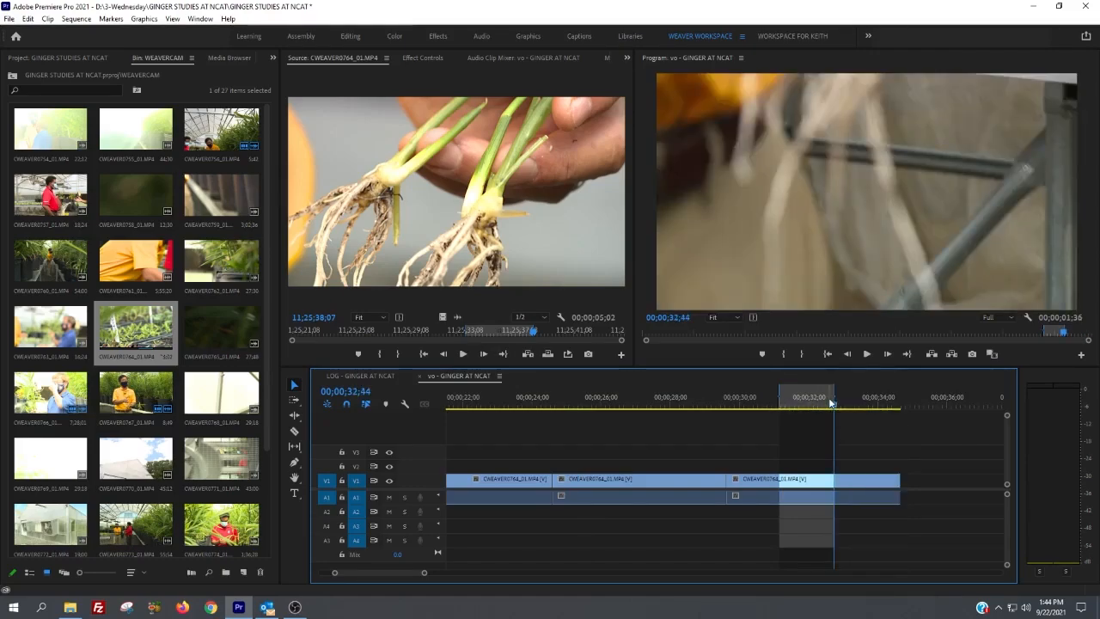
Step: Set an earlier source in point in CWEAVER0764_01.MP4 without an out point, overwrite the marked sequence range, and save the project
click(342, 334)
drag(341, 334, 430, 340)
key(o)
key(i)
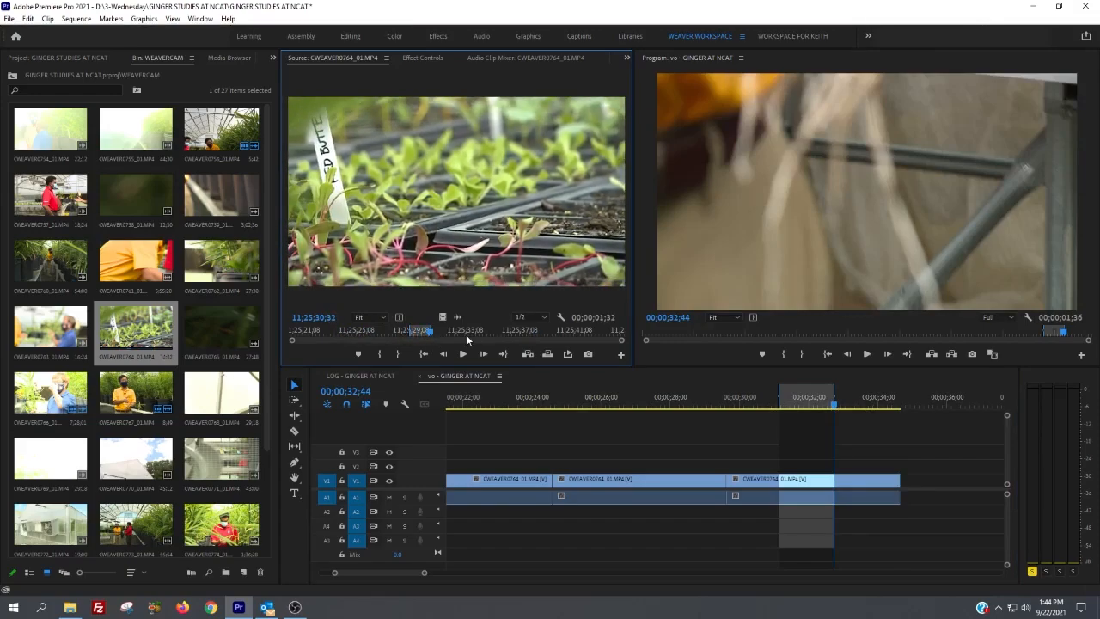
key(ctrl+shift+o)
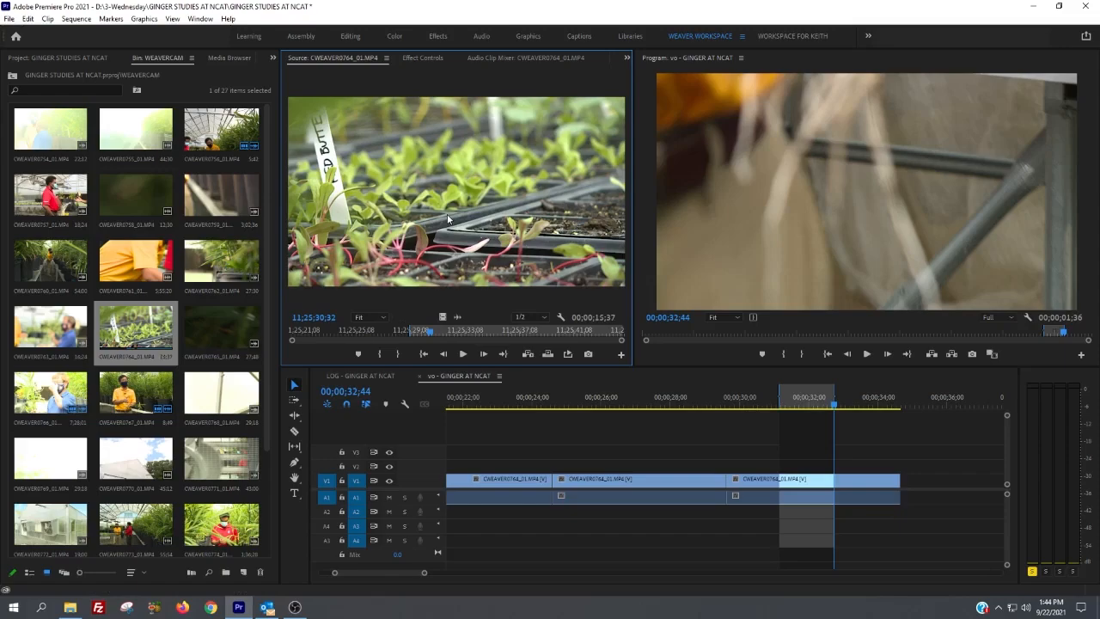
key(period)
mouse_move(790, 412)
mouse_down()
mouse_move(805, 403)
mouse_move(804, 416)
mouse_move(830, 412)
mouse_move(804, 417)
mouse_up()
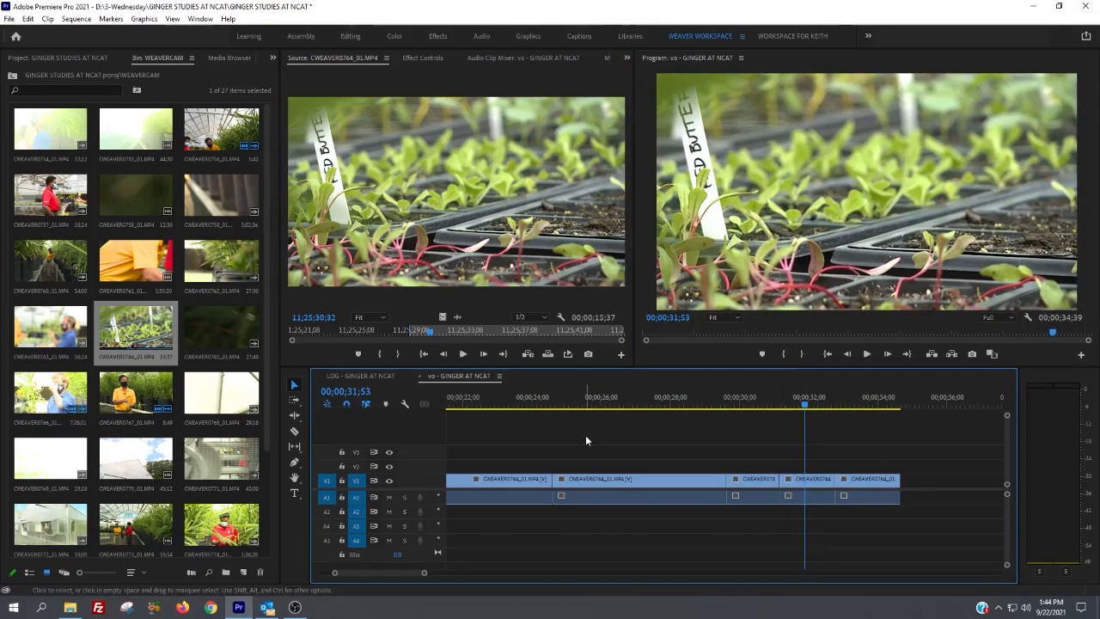
key(ctrl+s)
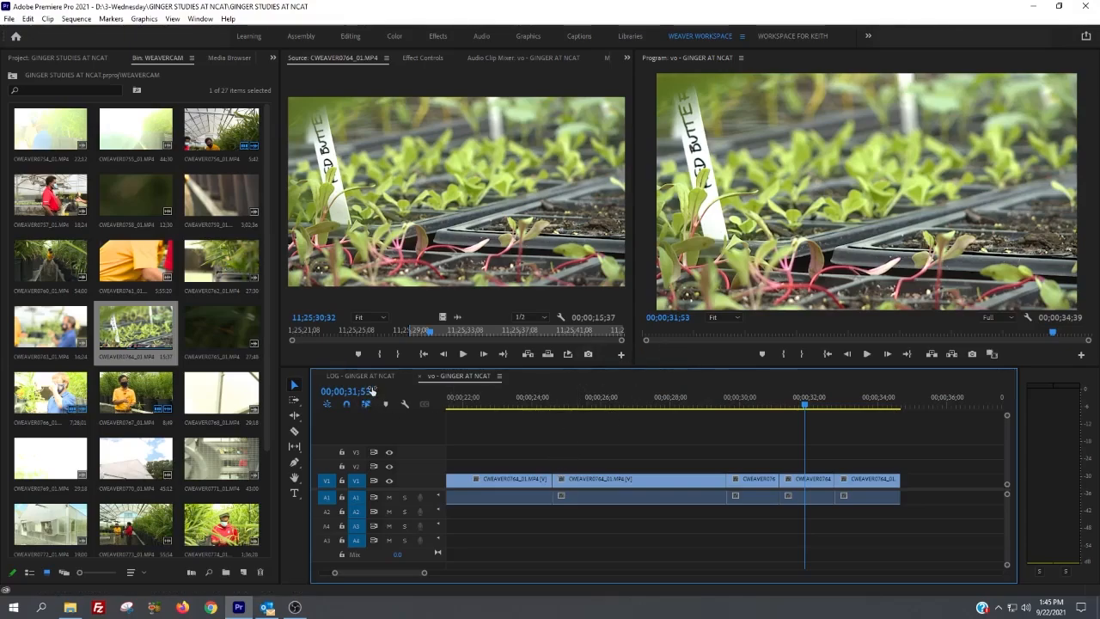
Step: Place the playhead at 00;00;26;25 and fit the whole vo sequence in the timeline view
click(615, 401)
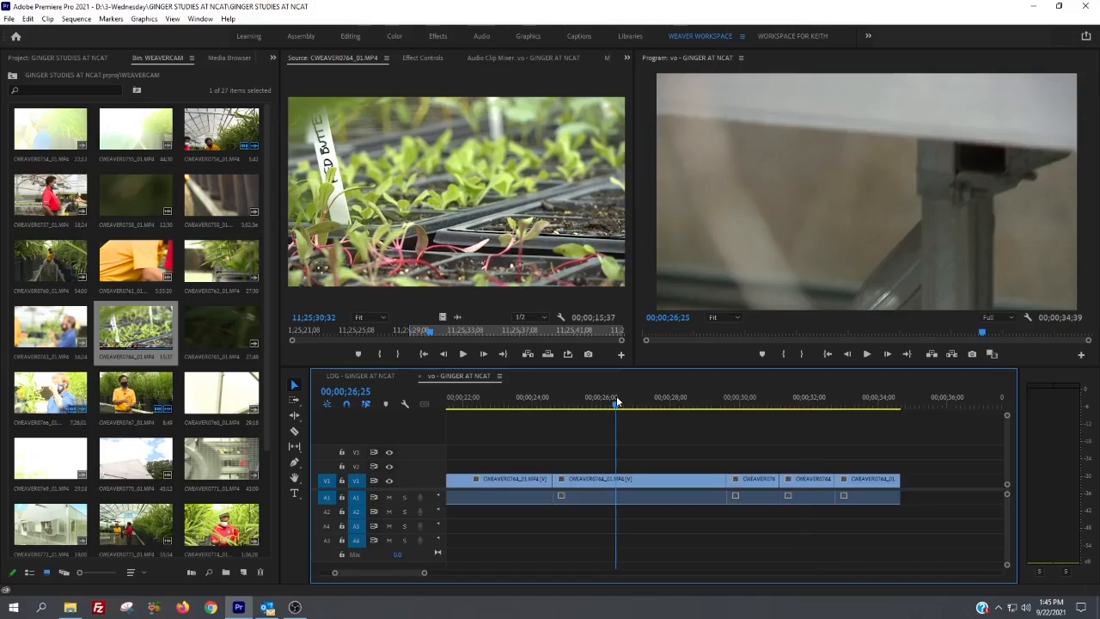
scroll(616, 396, up, 3)
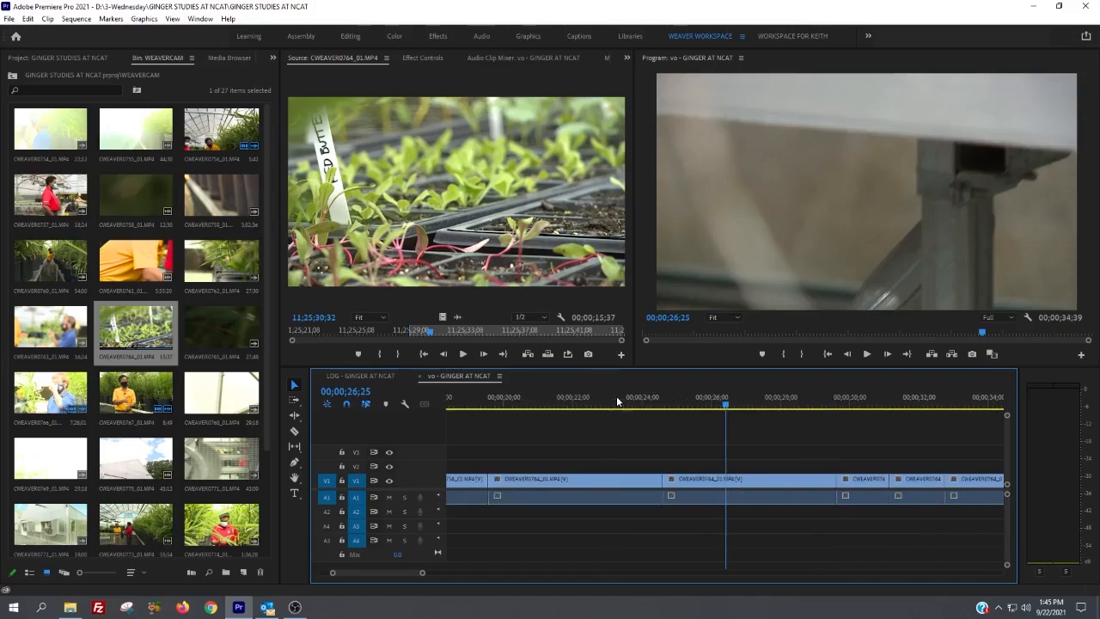
key(backslash)
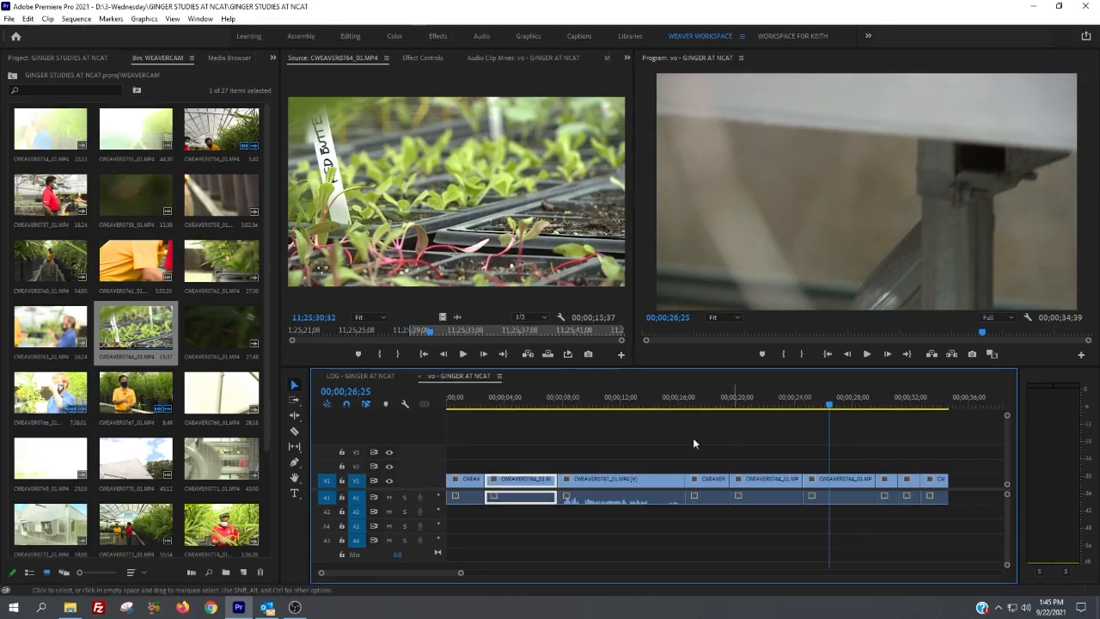
Step: Toggle track targeting on and off for V1, V2 and V3 to demonstrate the track selectors
click(358, 483)
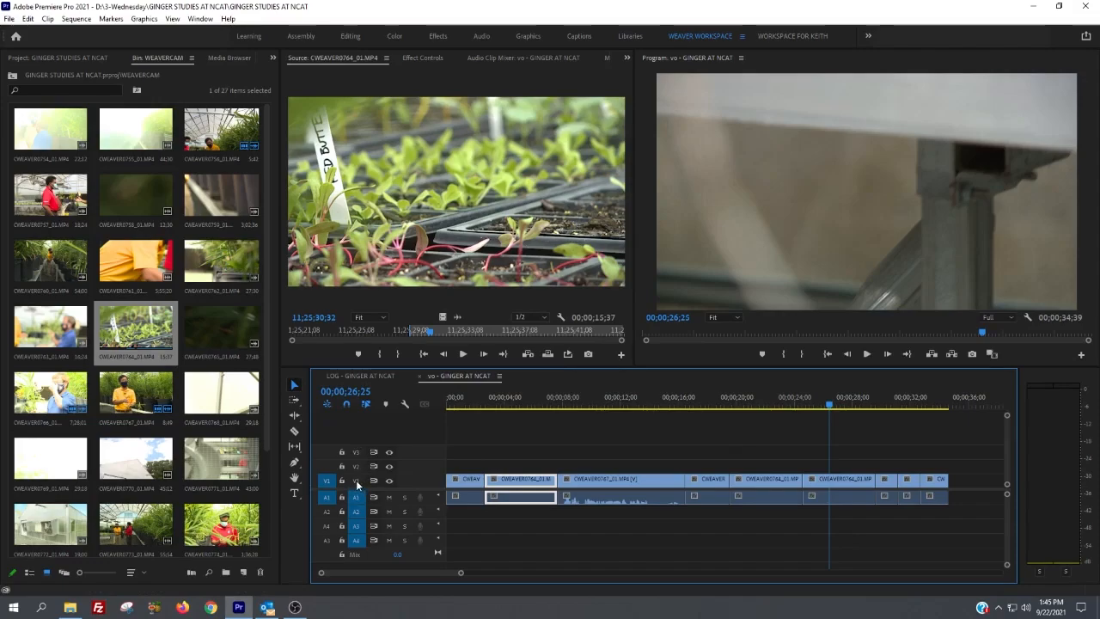
click(357, 482)
click(356, 481)
click(357, 466)
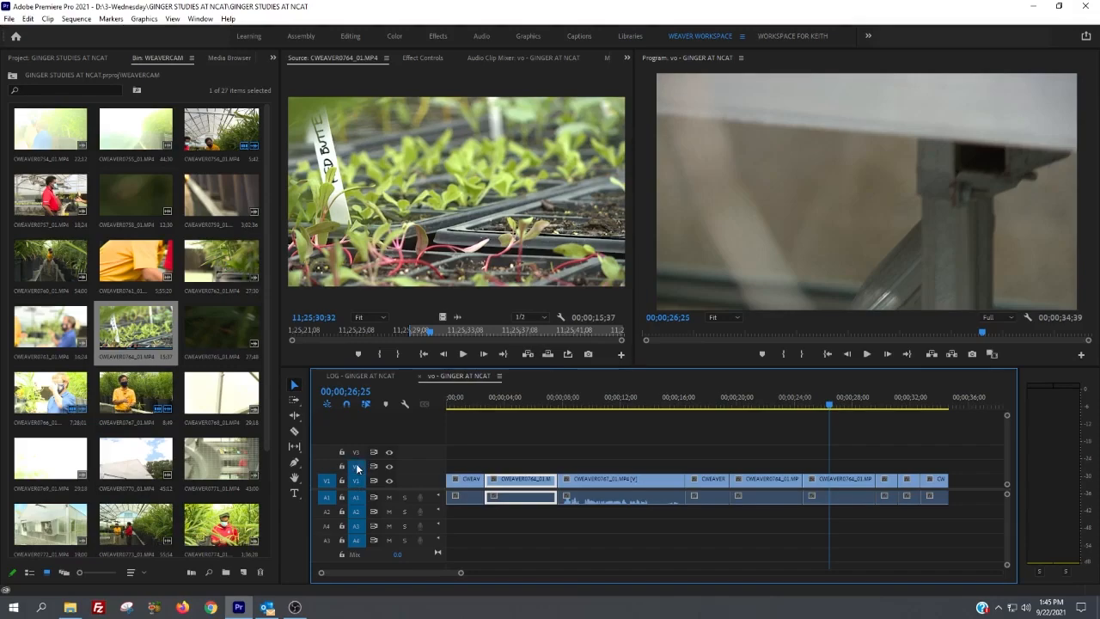
click(358, 453)
click(358, 468)
click(359, 453)
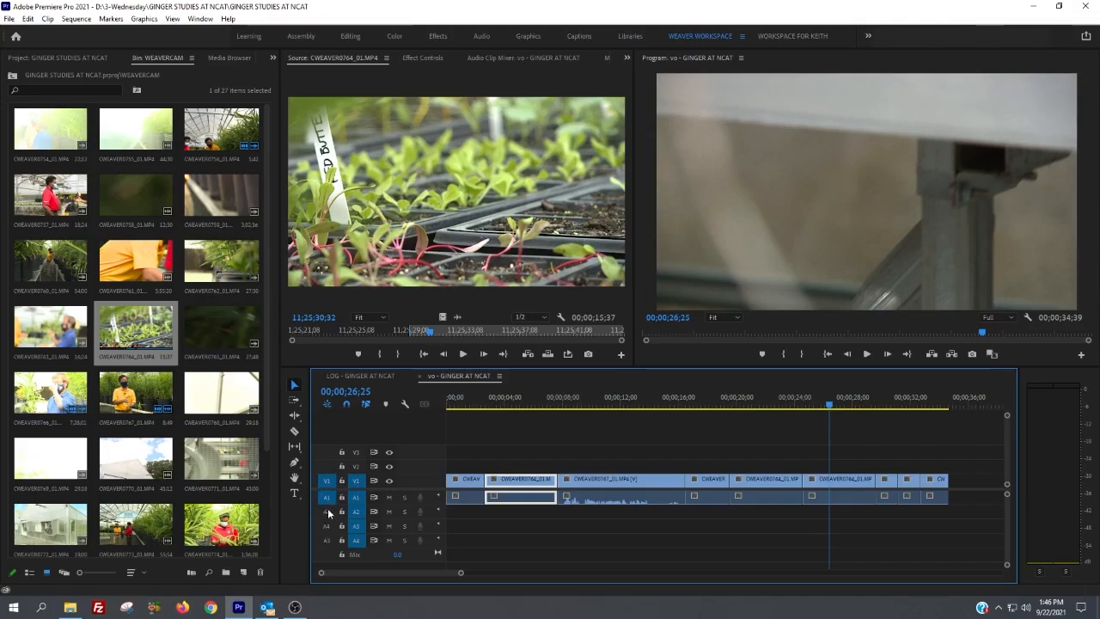
Step: Route the source audio to track A4 instead of A1 and overwrite the CWEAVER0764_01.MP4 source range at 00;00;26;25
click(389, 196)
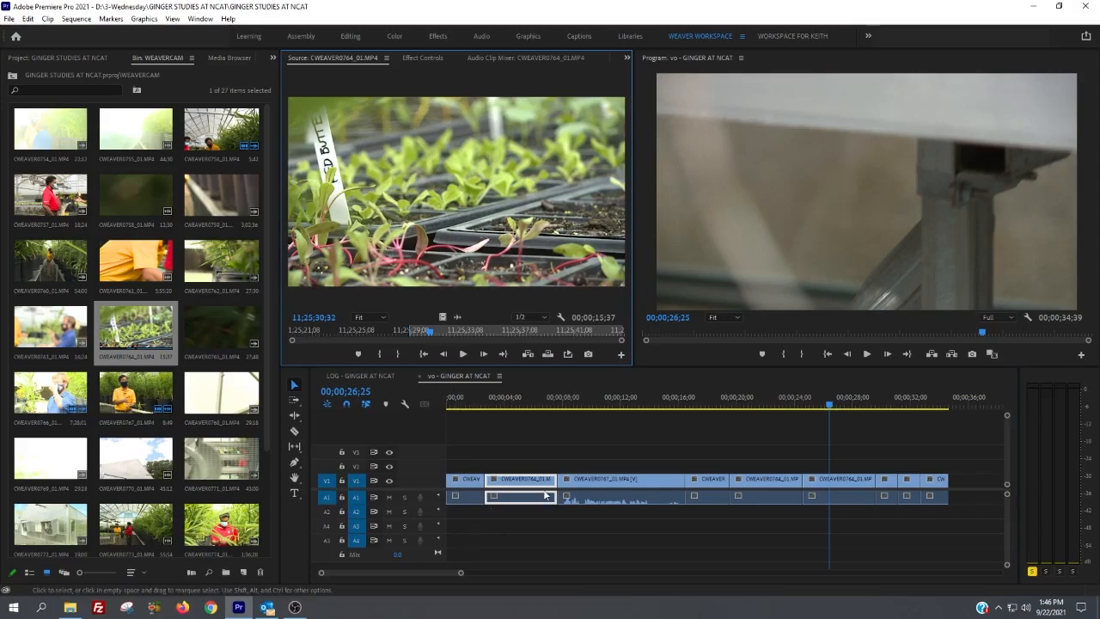
click(325, 541)
click(326, 497)
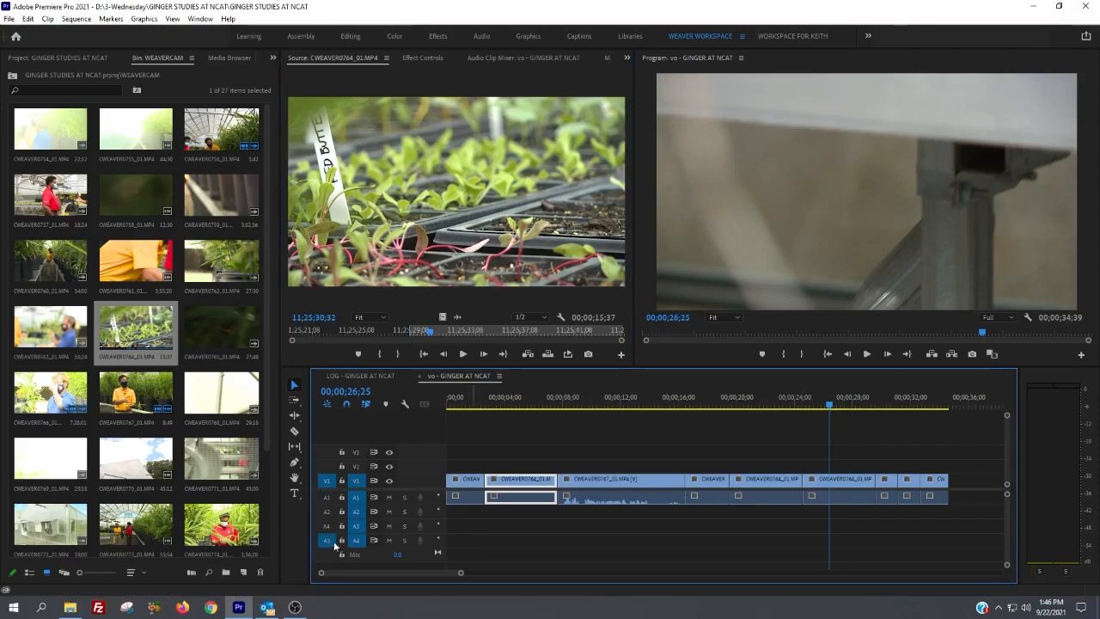
click(416, 234)
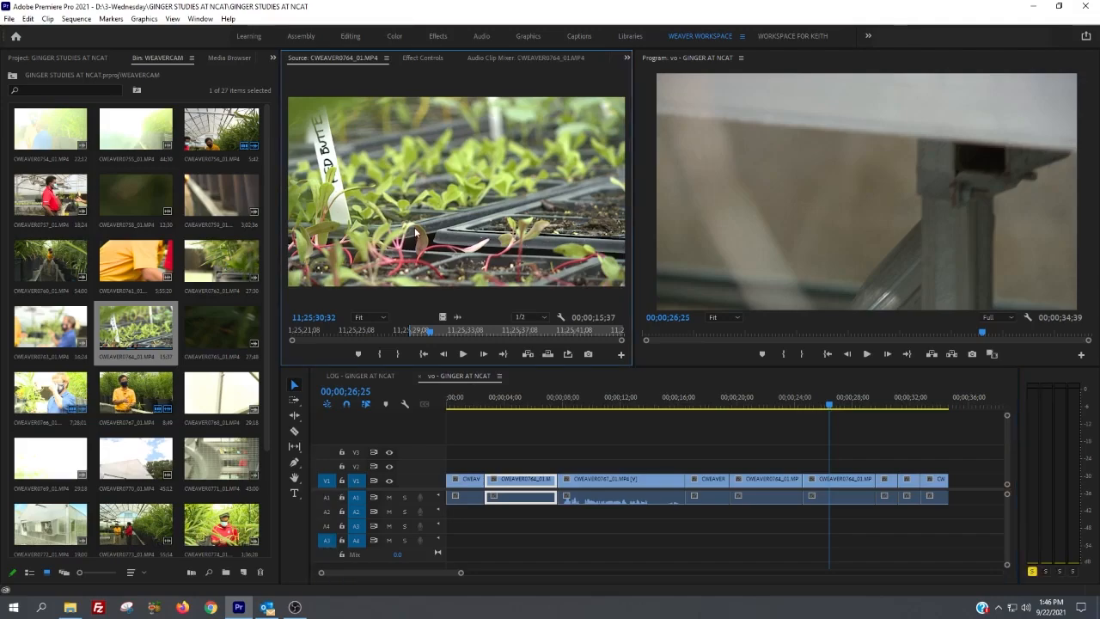
key(period)
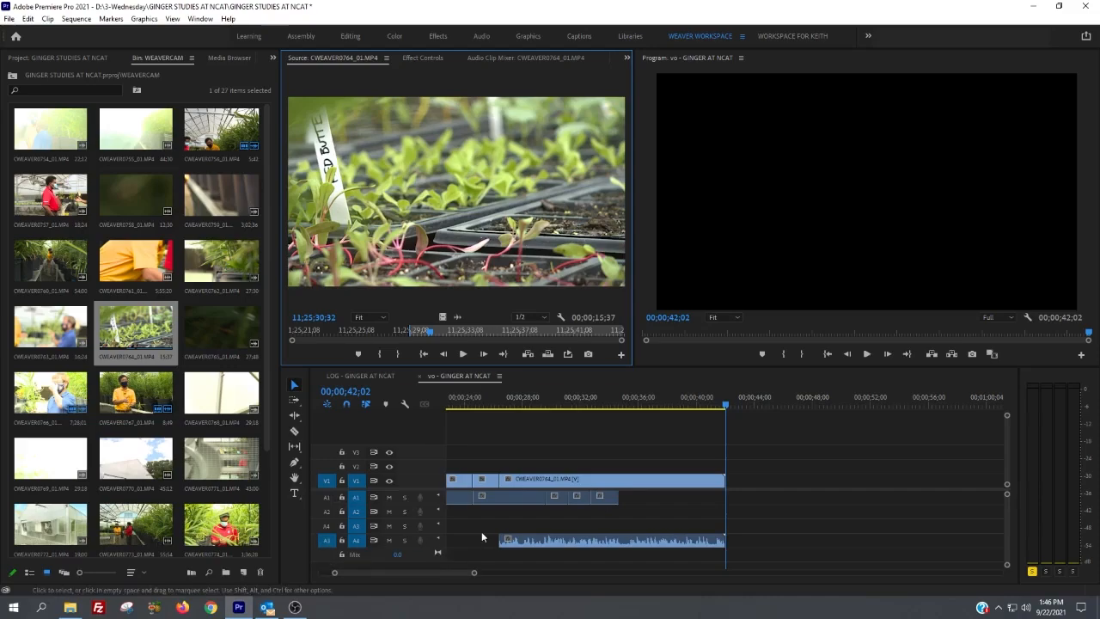
Step: Overwrite the CWEAVER0764_01.MP4 range at 00;00;42;02 with source audio patched to A1, and again at 00;00;57;39 with audio patched to A1 through A4
click(328, 549)
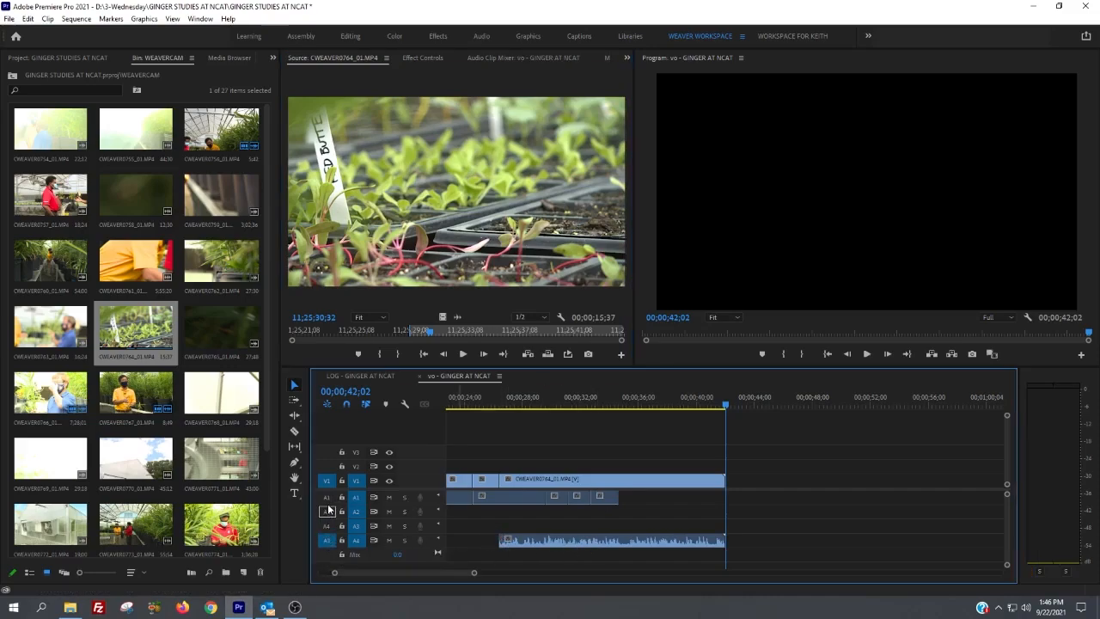
click(328, 499)
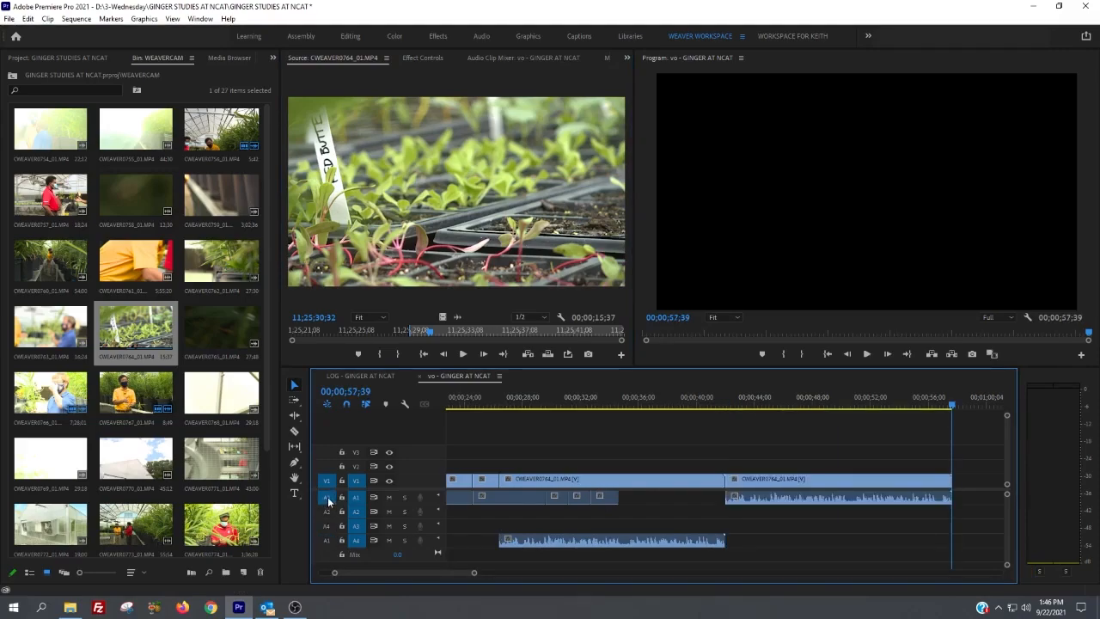
click(328, 513)
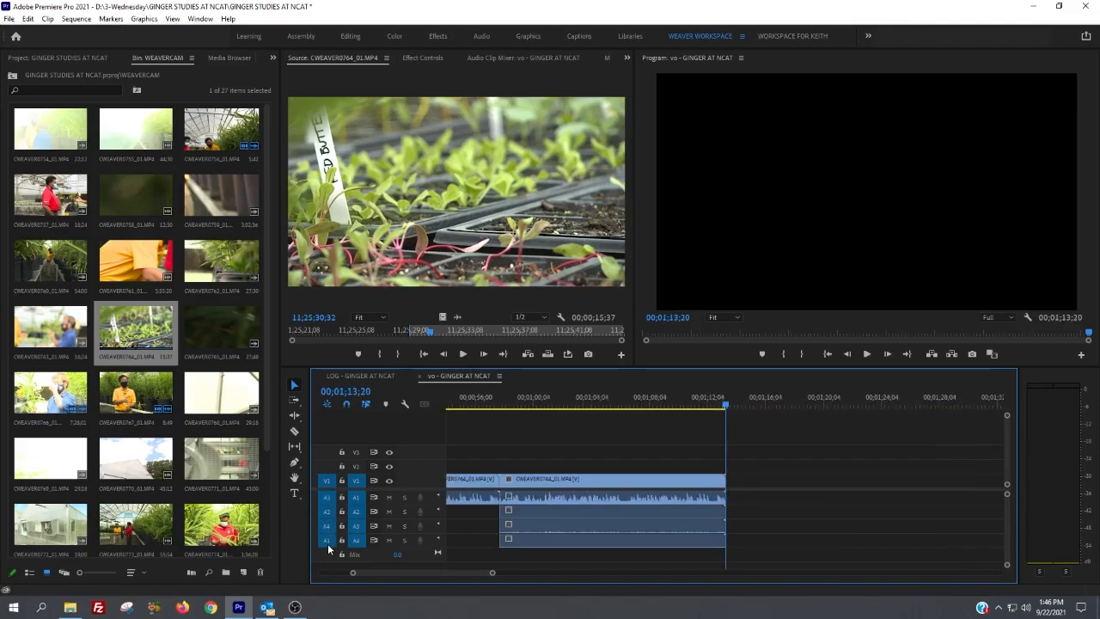
Step: Remove the extra audio source patches, route the source audio only to A2, and overwrite the source range at 00;01;13;20
click(328, 511)
click(328, 525)
click(326, 540)
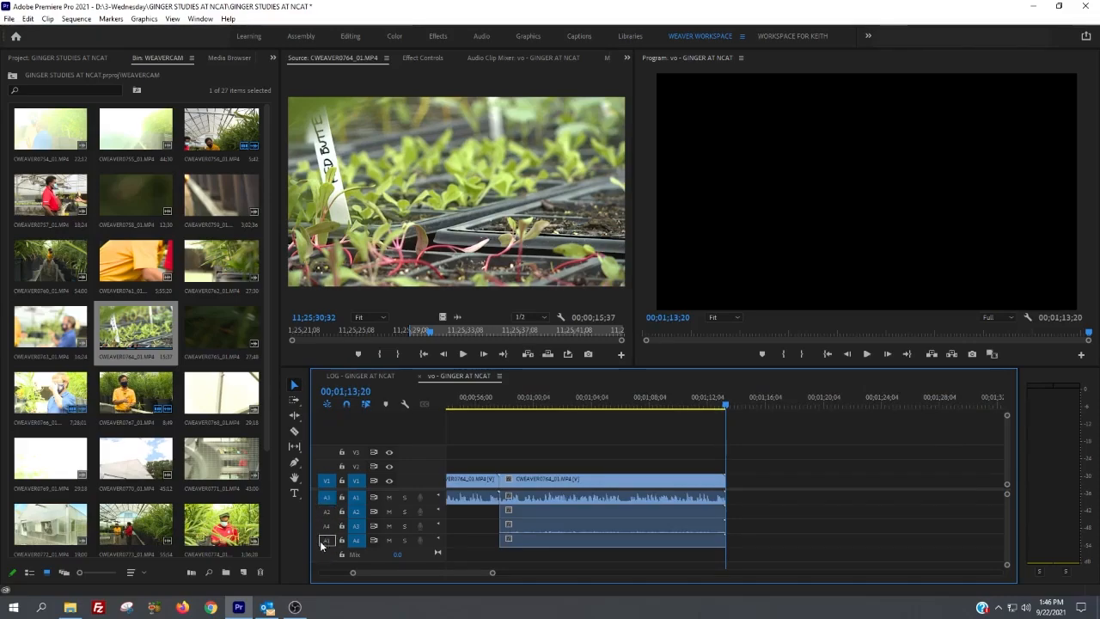
click(326, 511)
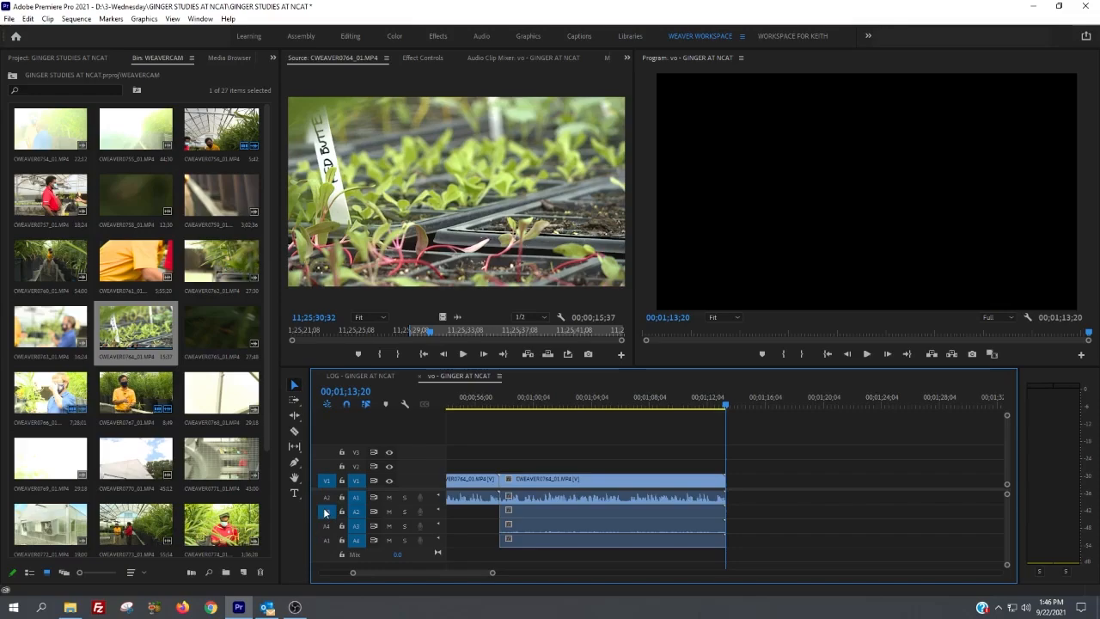
key(period)
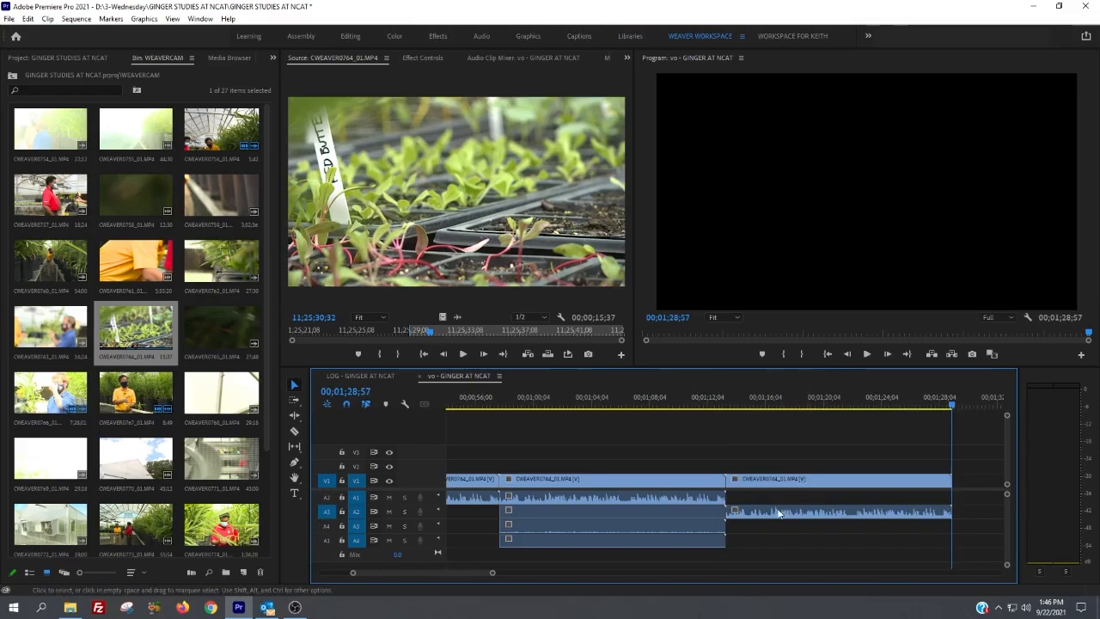
Step: Route the source audio back to A1 and overwrite the source range three times in succession from 00;01;28;57, fitting the whole sequence in view
drag(329, 512, 328, 497)
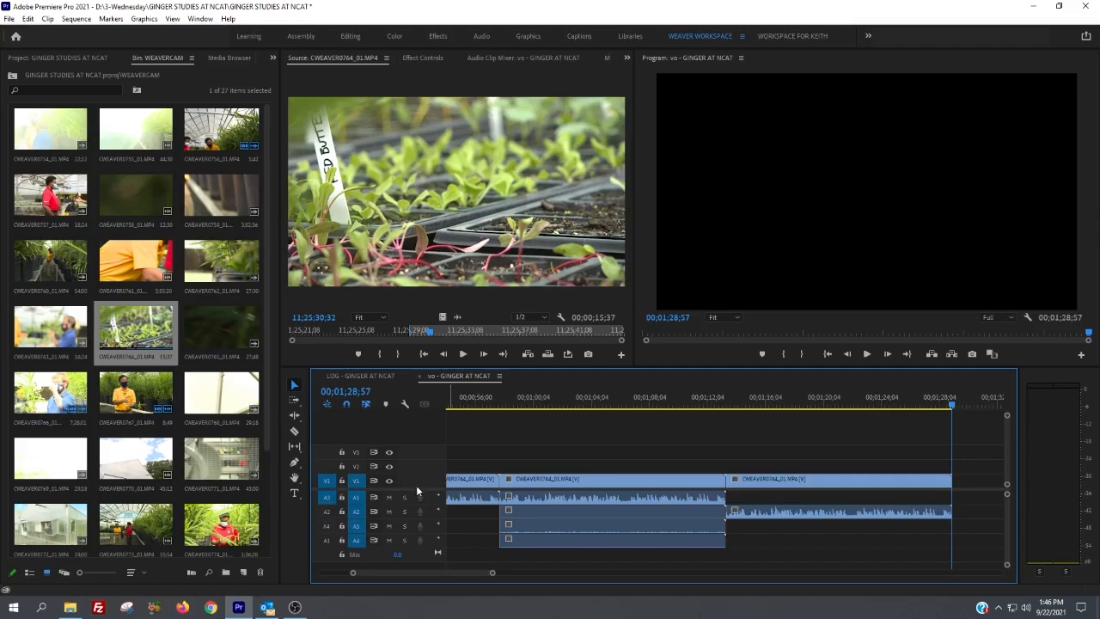
key(period)
key(period)
key(period)
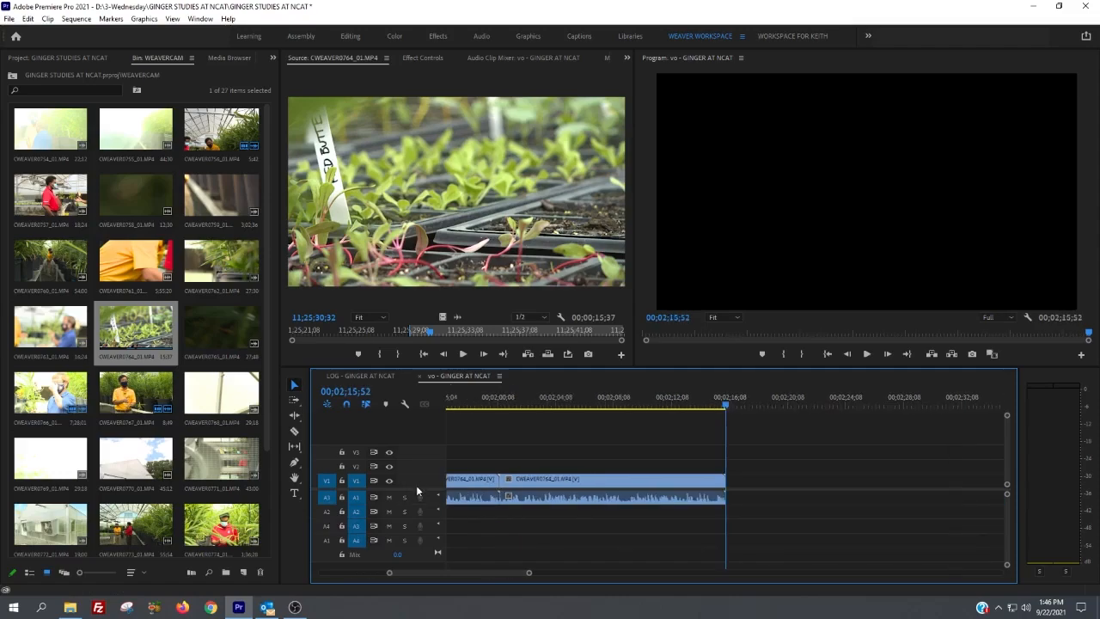
key(backslash)
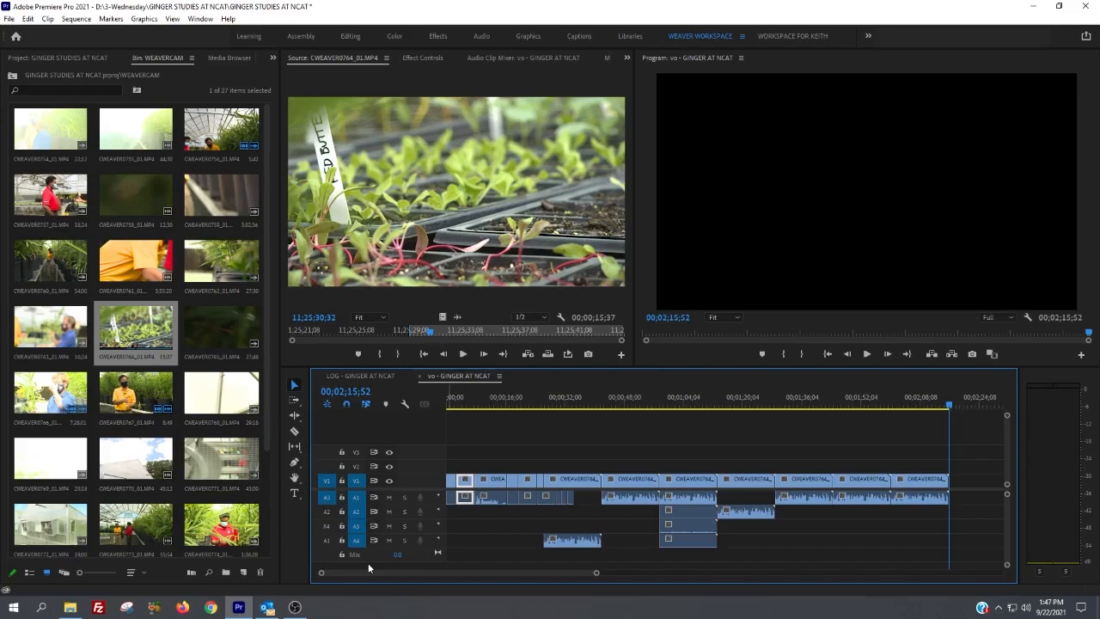
Step: Enable source audio patches on A4 and A2 alongside A1, and place the playhead at 00;00;32;45
click(327, 544)
click(326, 513)
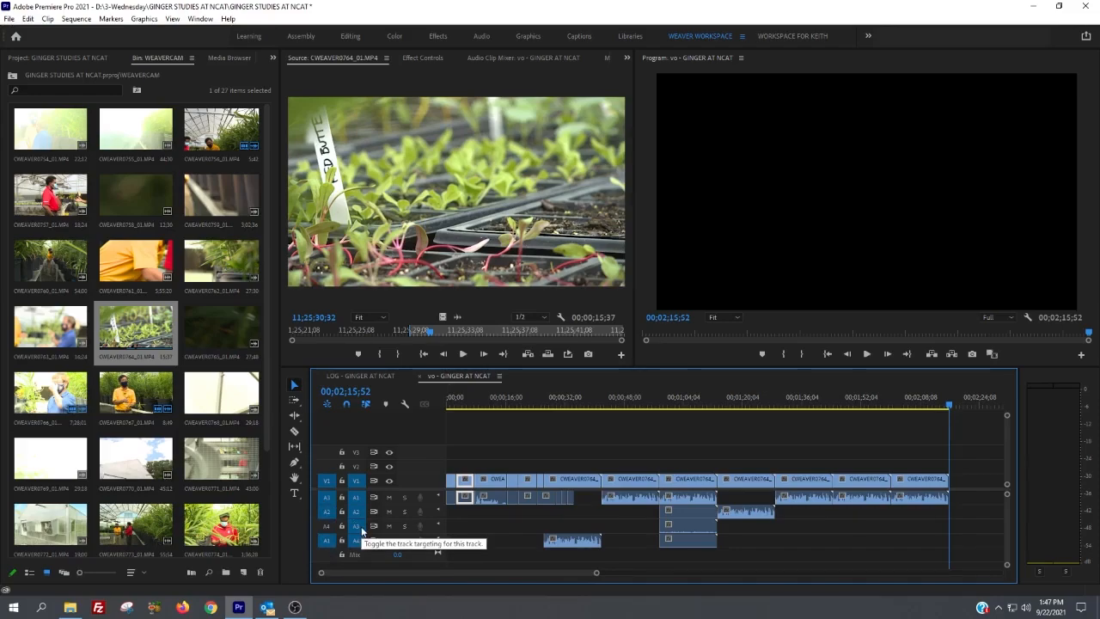
click(567, 401)
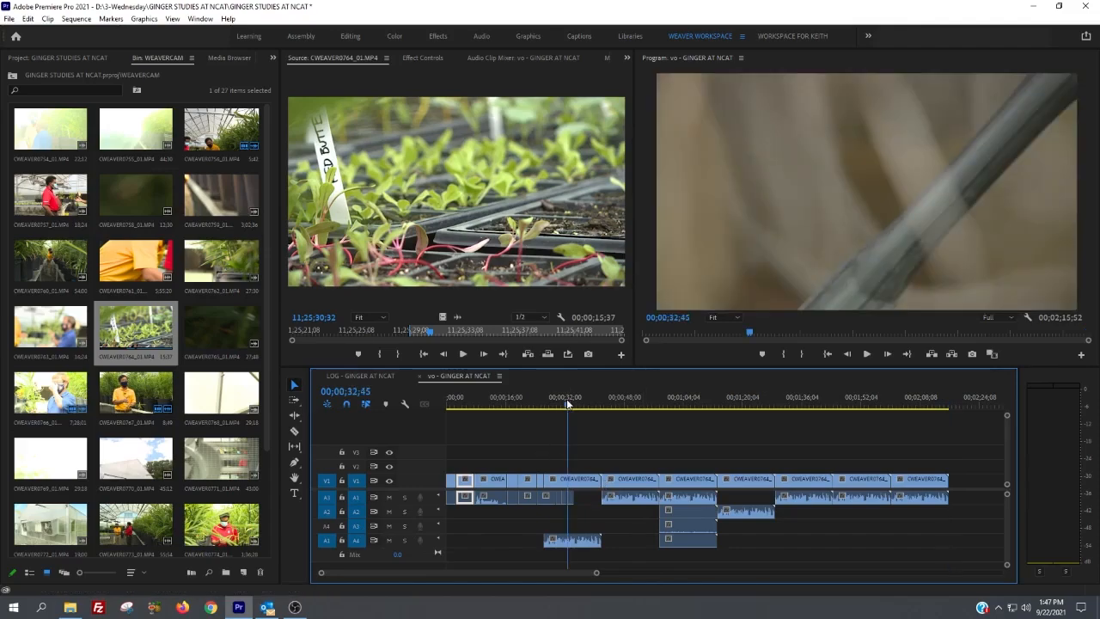
Step: Demonstrate zooming the timeline out and in around the playhead, fit the whole sequence in view, and save the project
key(minus)
key(minus)
key(minus)
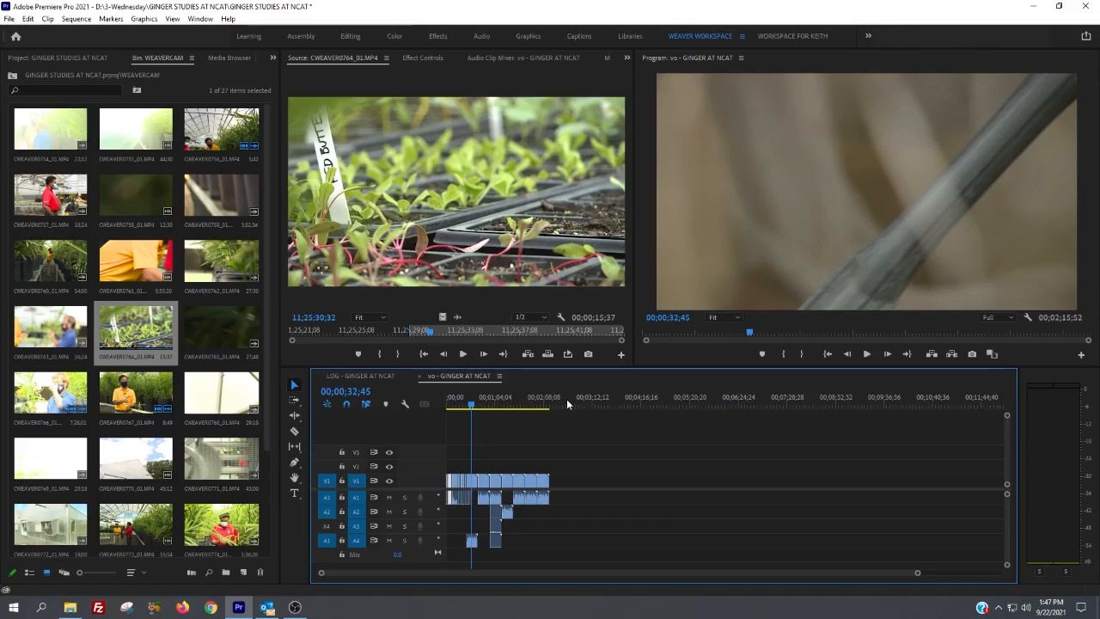
key(equal)
key(equal)
key(minus)
key(minus)
key(equal)
key(equal)
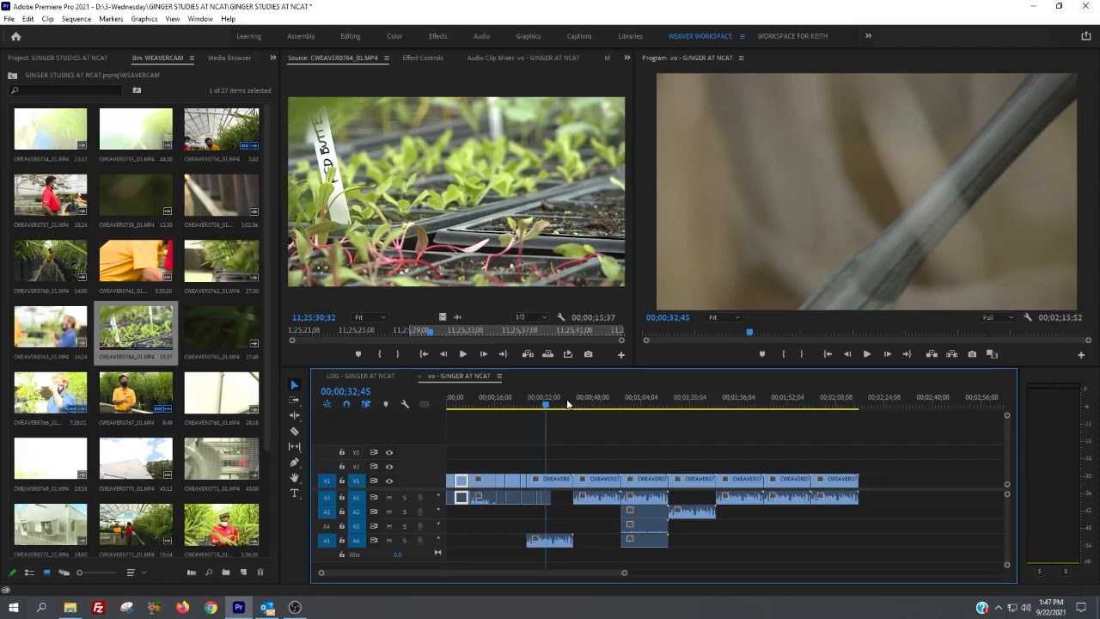
key(equal)
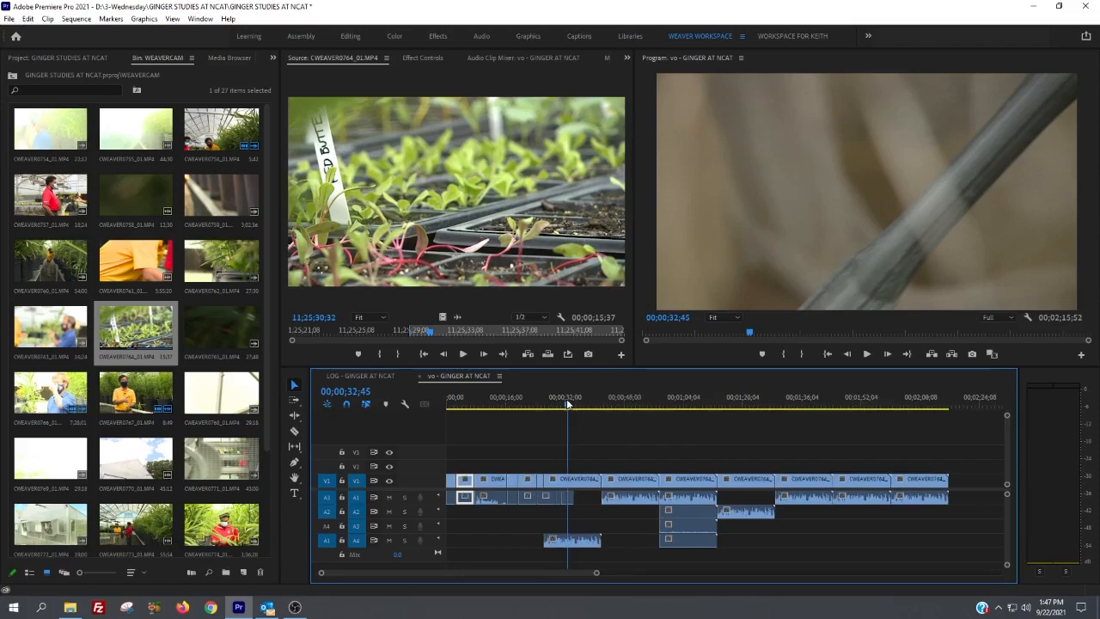
key(minus)
key(minus)
key(minus)
key(minus)
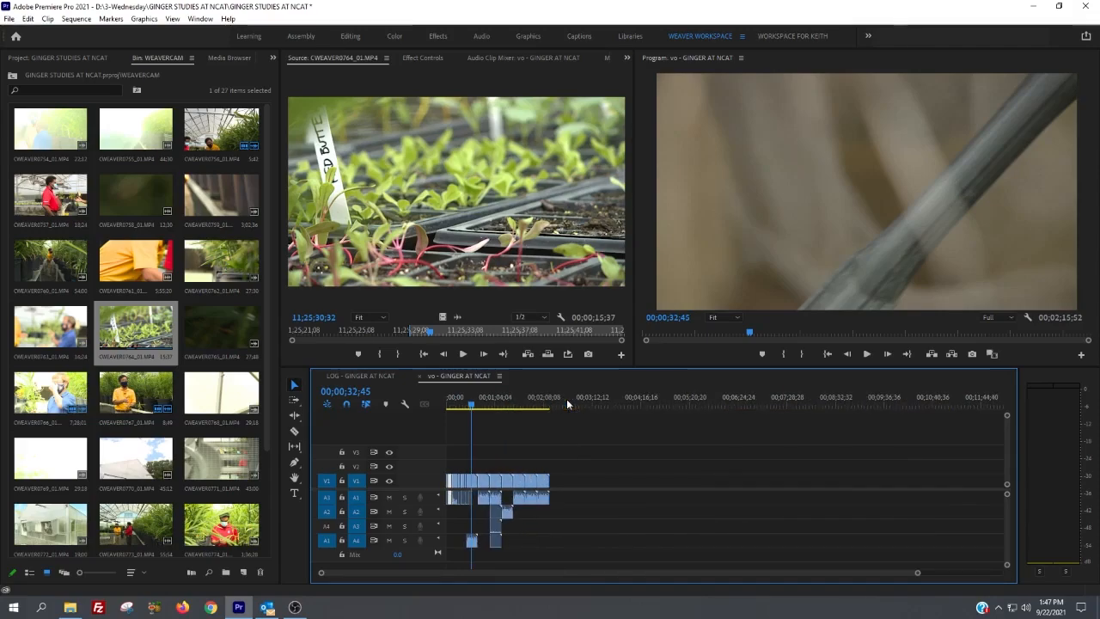
key(equal)
key(equal)
key(equal)
key(equal)
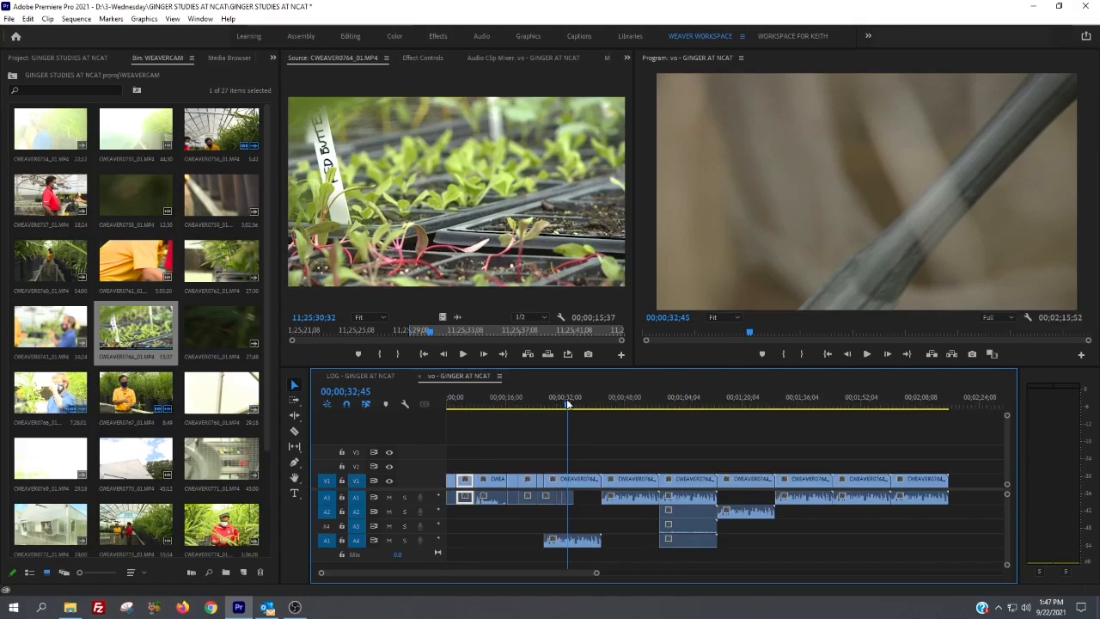
key(equal)
key(equal)
key(equal)
key(equal)
key(equal)
key(equal)
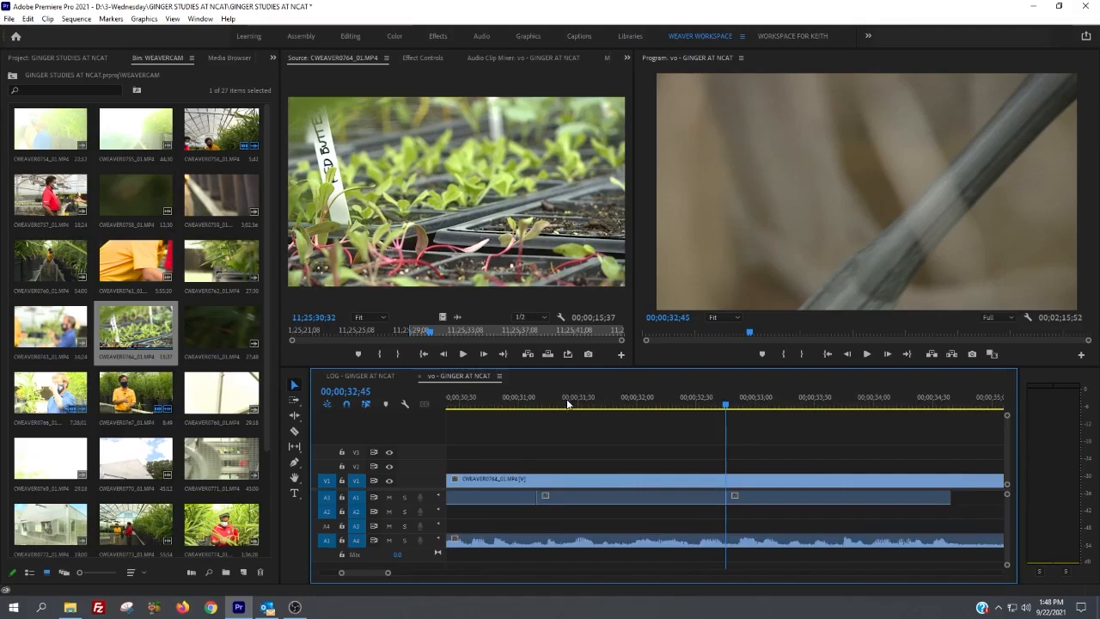
key(backslash)
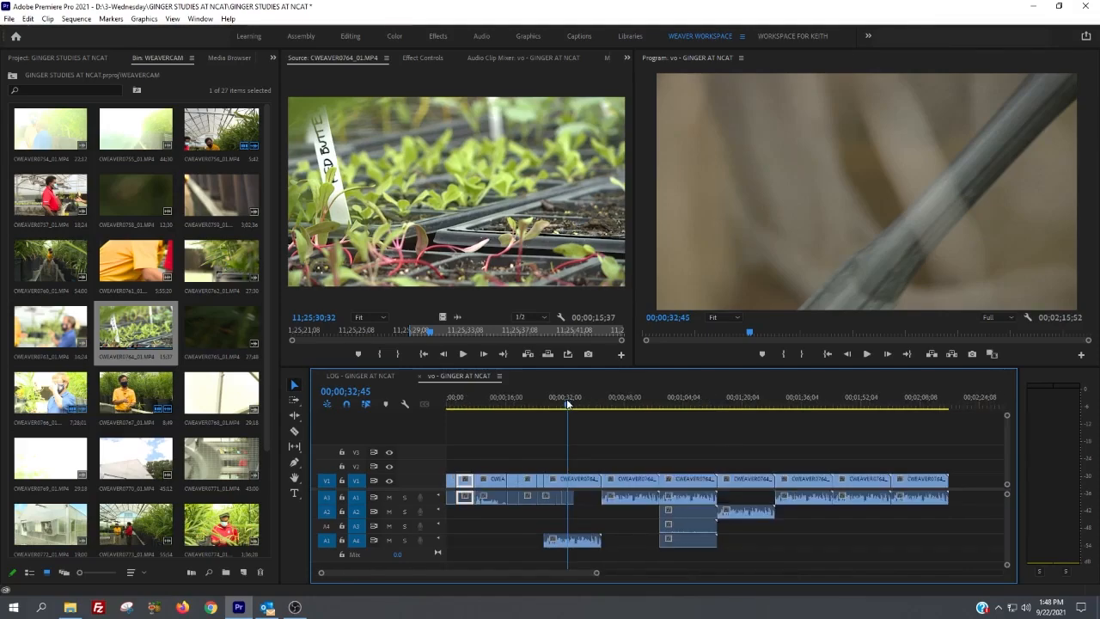
key(ctrl+s)
Step: Set the Program monitor's playback resolution to 1/4 and briefly play the sequence from about 00;01;54;05
click(1009, 318)
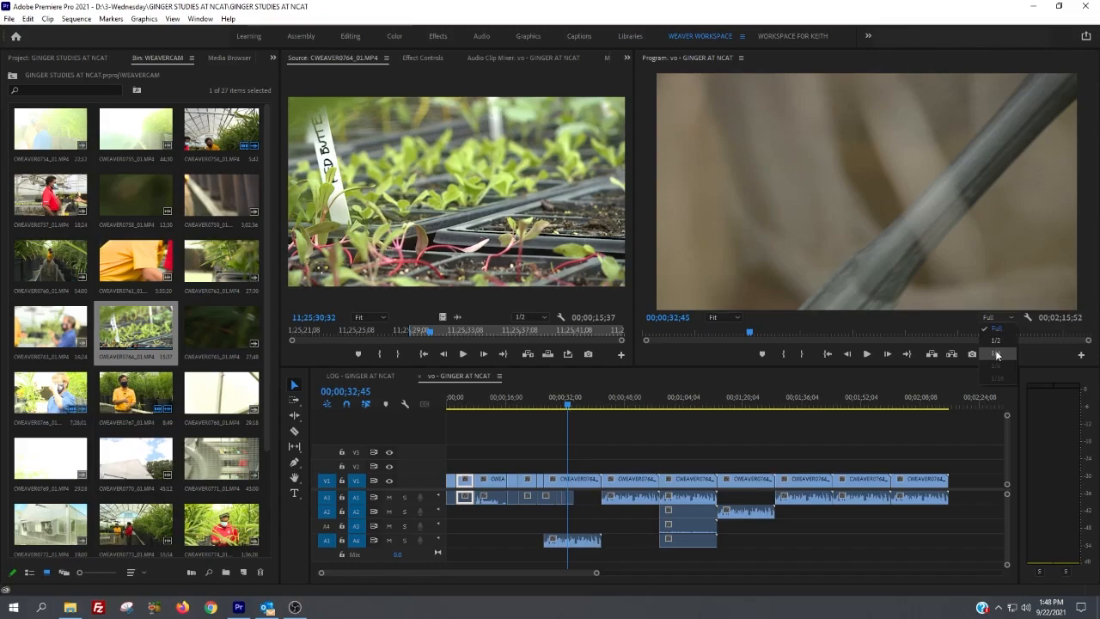
click(997, 352)
click(796, 407)
drag(796, 408, 868, 402)
key(space)
key(space)
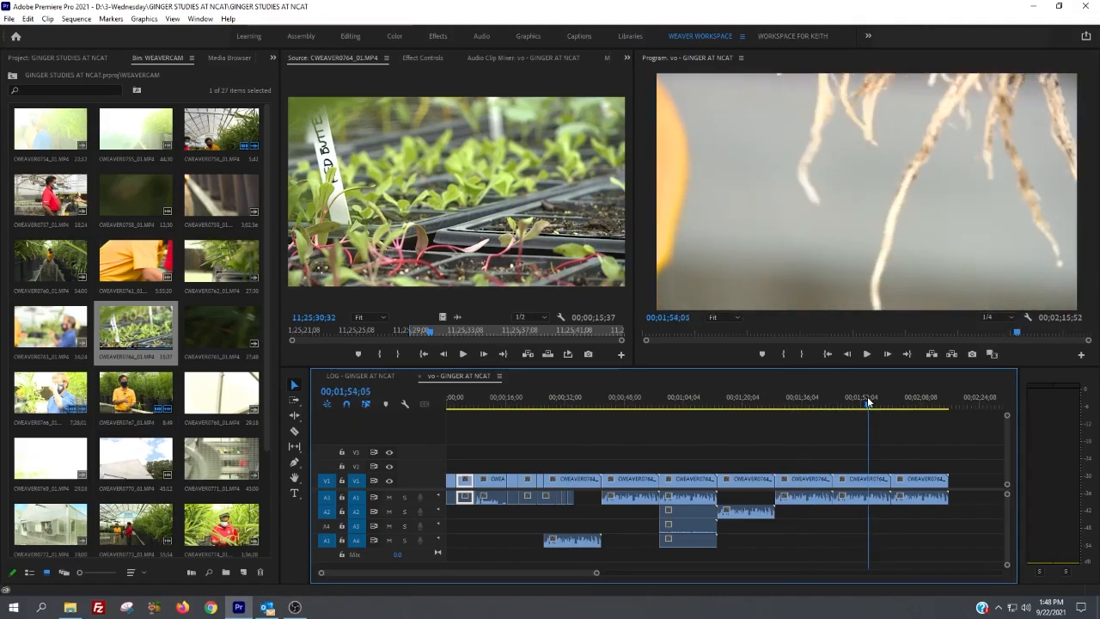
Step: Compare Program monitor playback resolutions by switching to Full, then 1/2, and back to Full
click(989, 317)
click(999, 331)
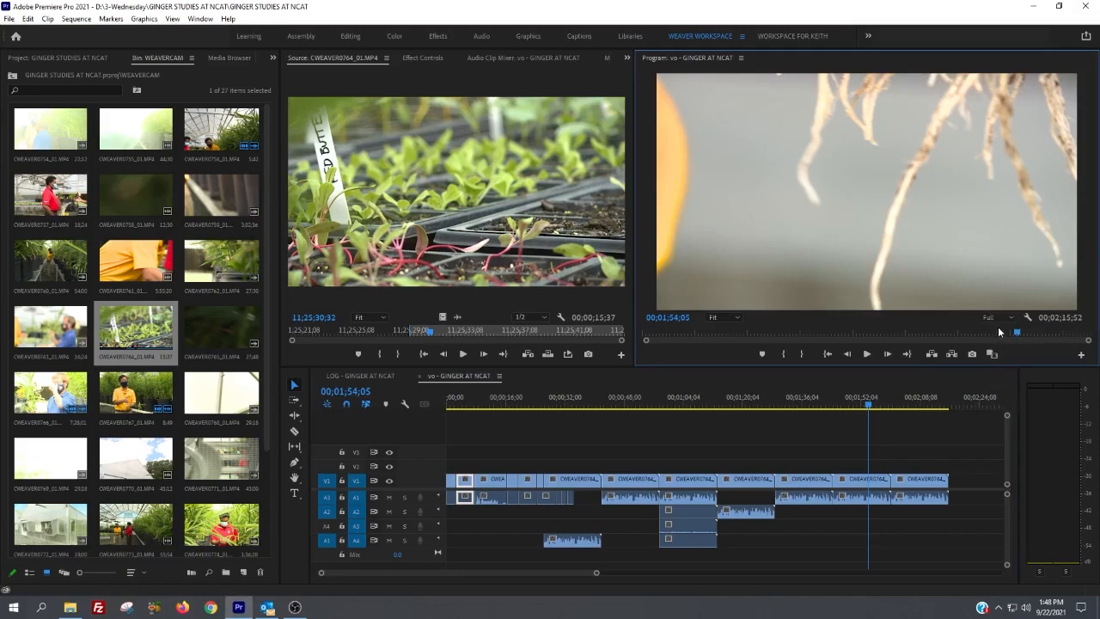
click(989, 312)
click(987, 336)
click(999, 317)
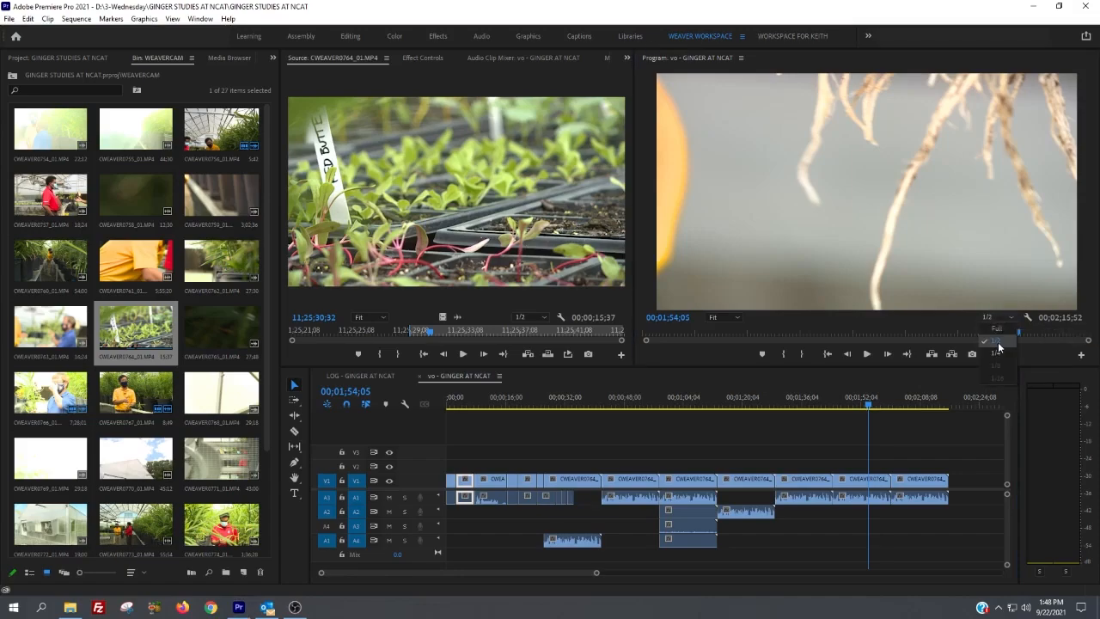
click(995, 326)
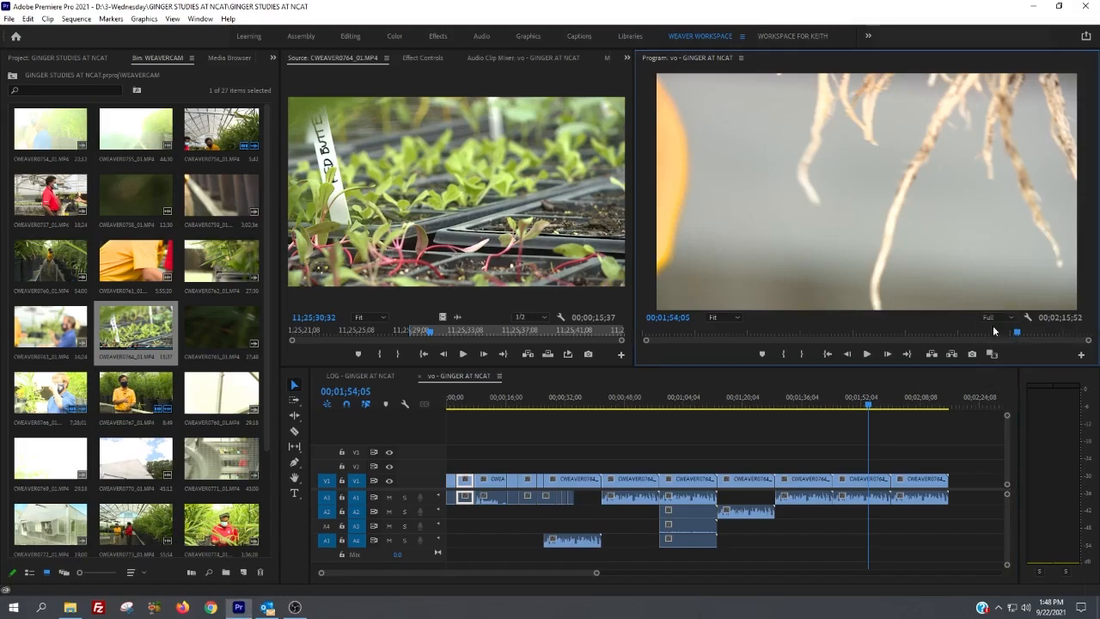
Step: Move the playhead to 00;00;12;28, set the Program monitor's playback resolution to 1/4, and play to 00;00;15;03
drag(478, 405, 491, 404)
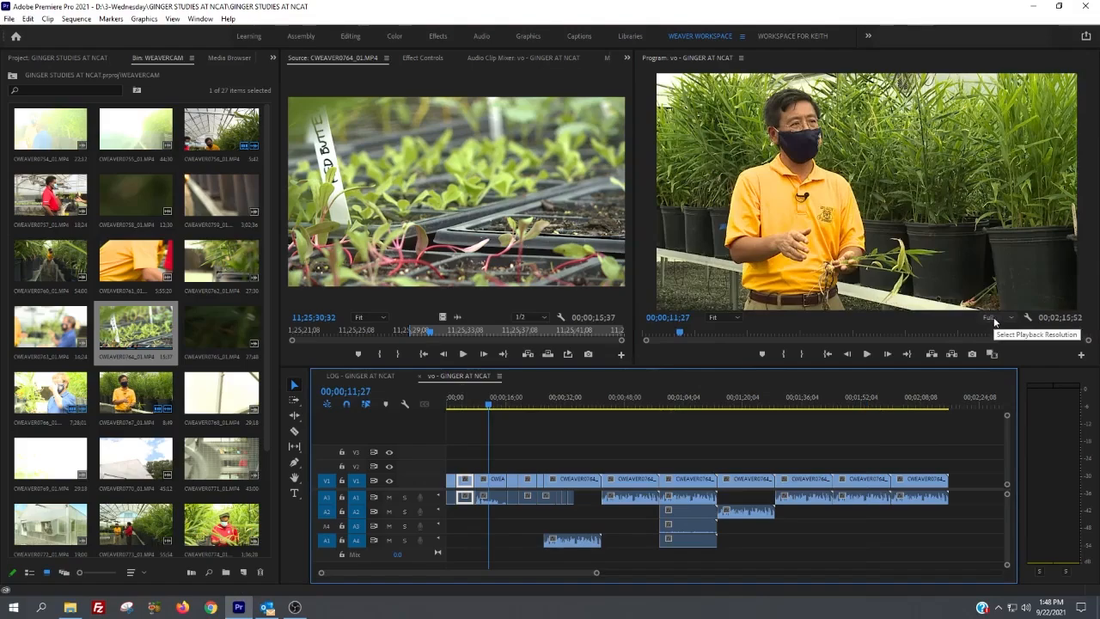
click(993, 319)
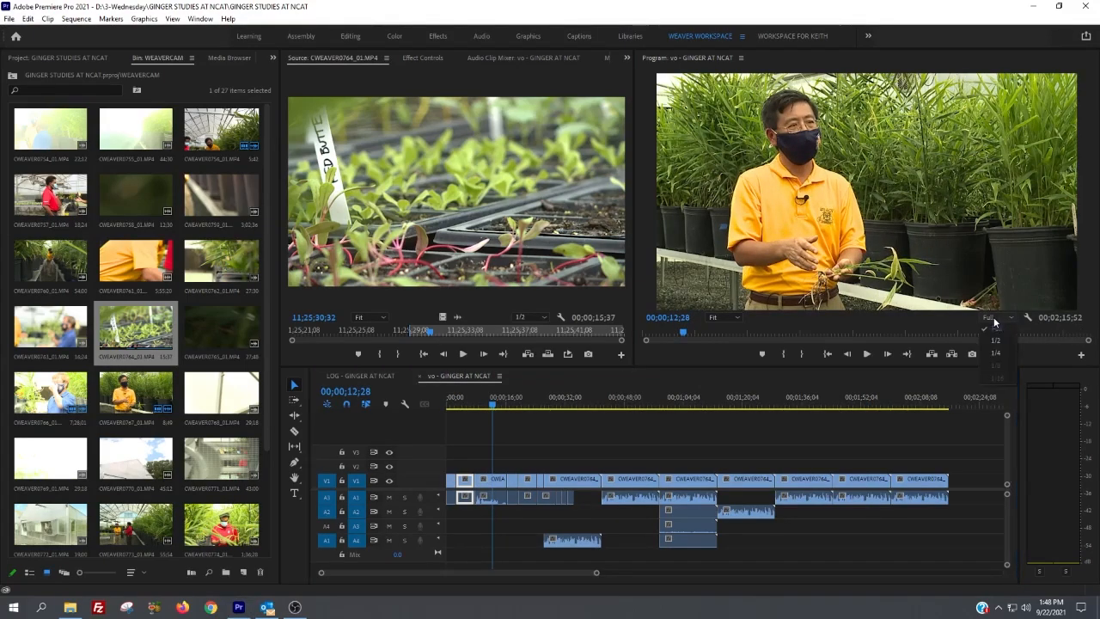
click(995, 352)
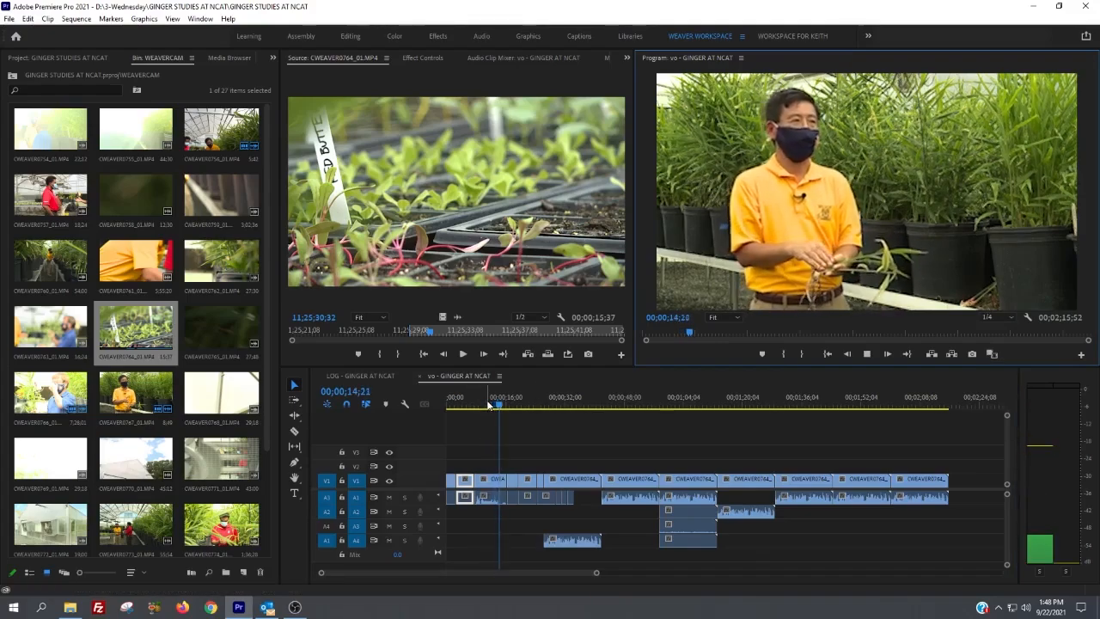
key(space)
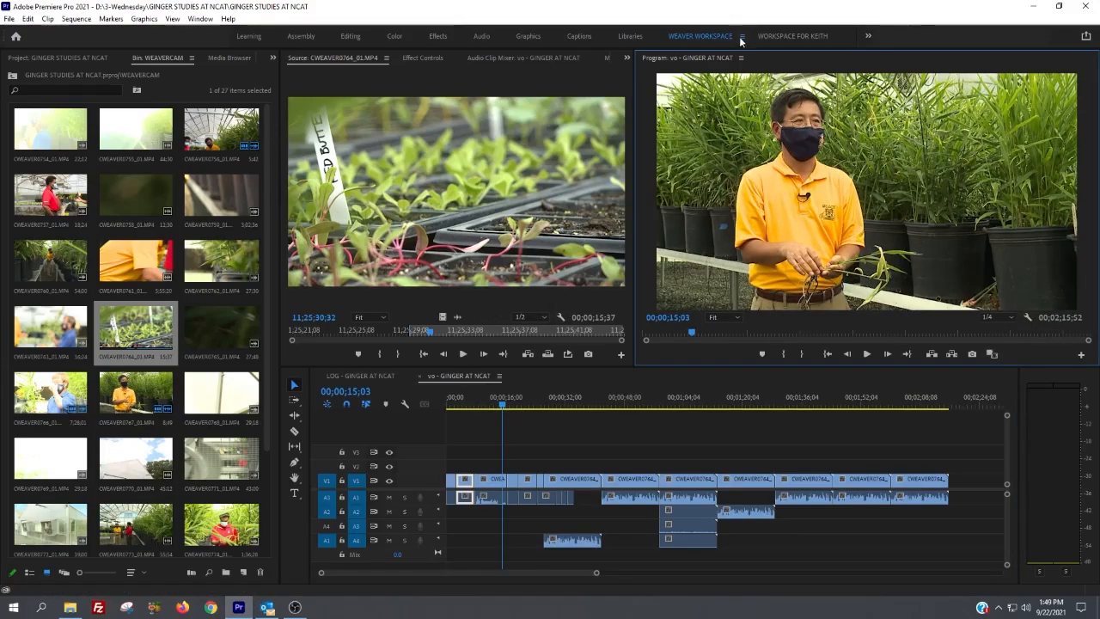
Step: Turn on Safe Margins in the Program monitor
click(1028, 317)
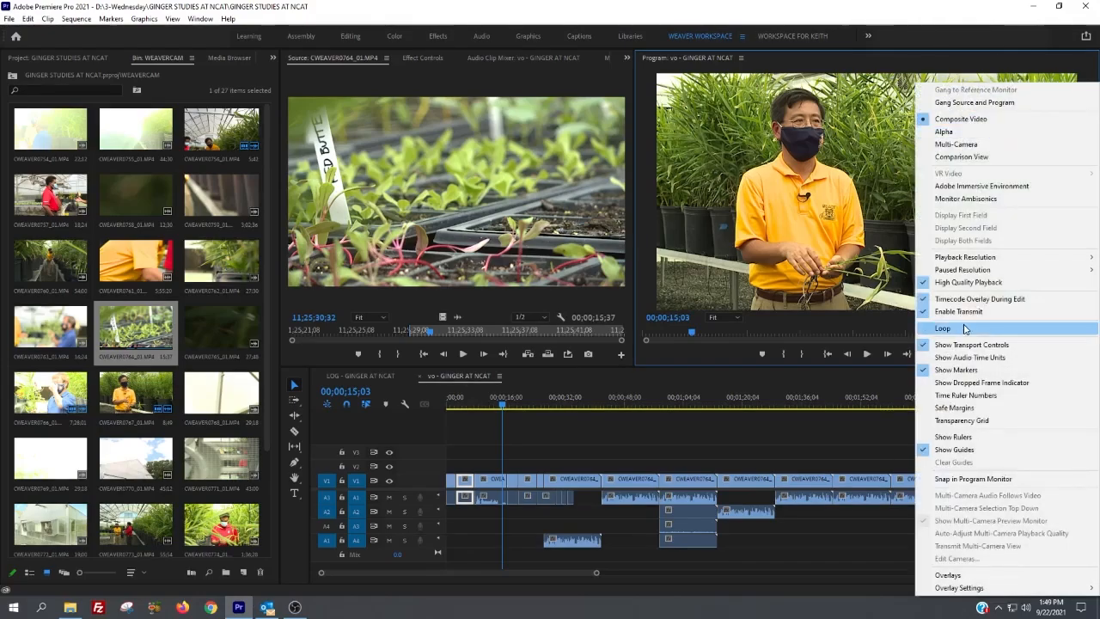
click(955, 409)
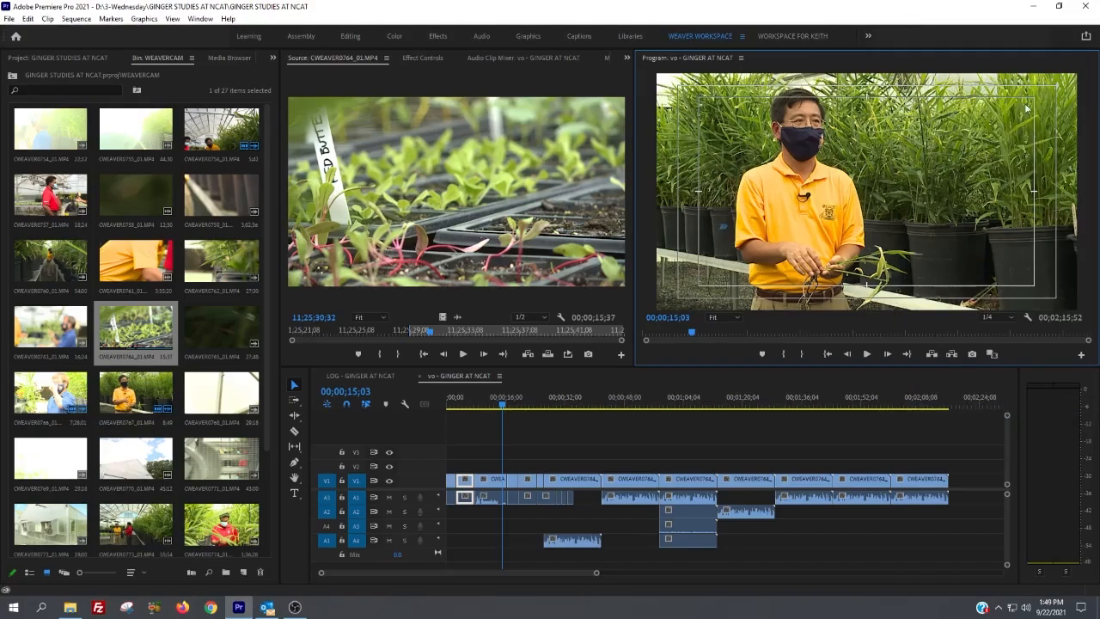
click(1012, 319)
click(1012, 319)
Step: Examine the Program monitor's settings and the Timeline Display Settings options without changing any of them
click(1028, 318)
mouse_move(987, 260)
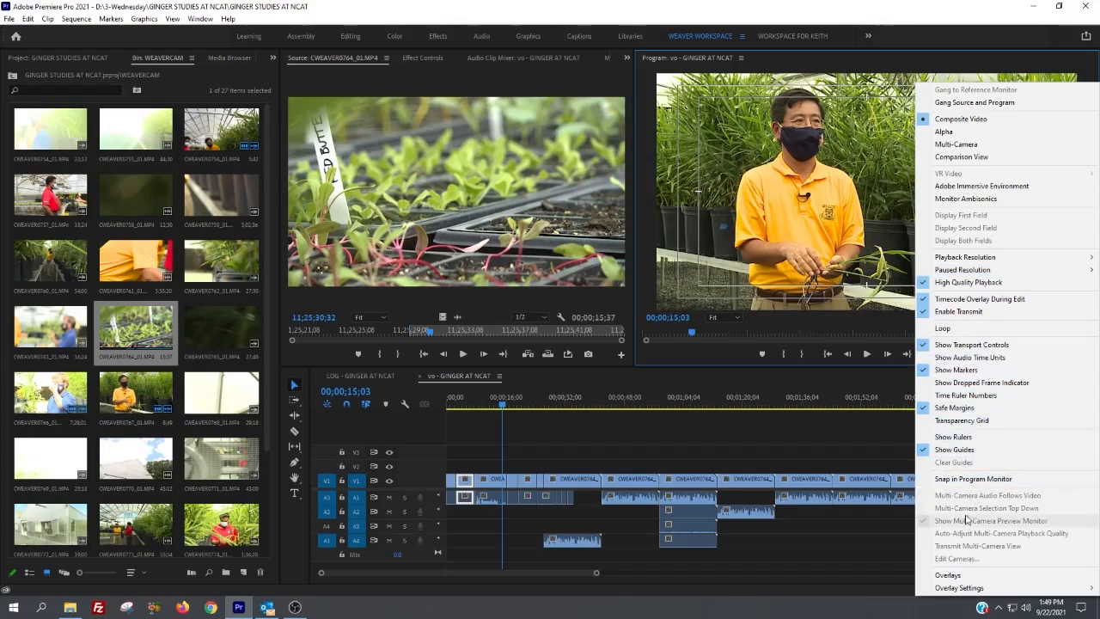
click(398, 426)
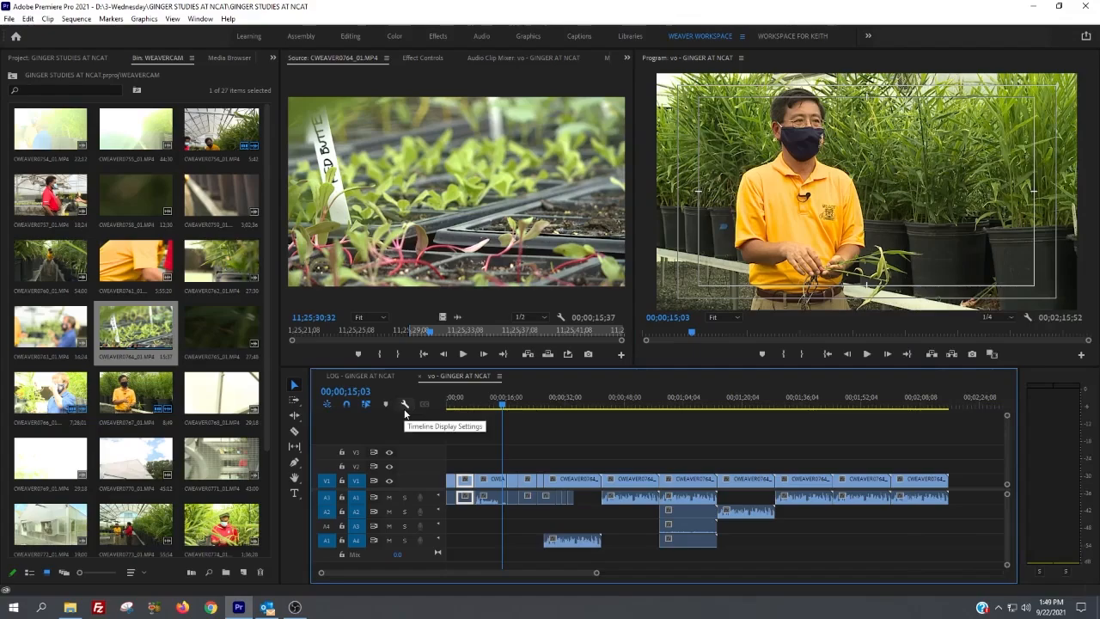
click(406, 407)
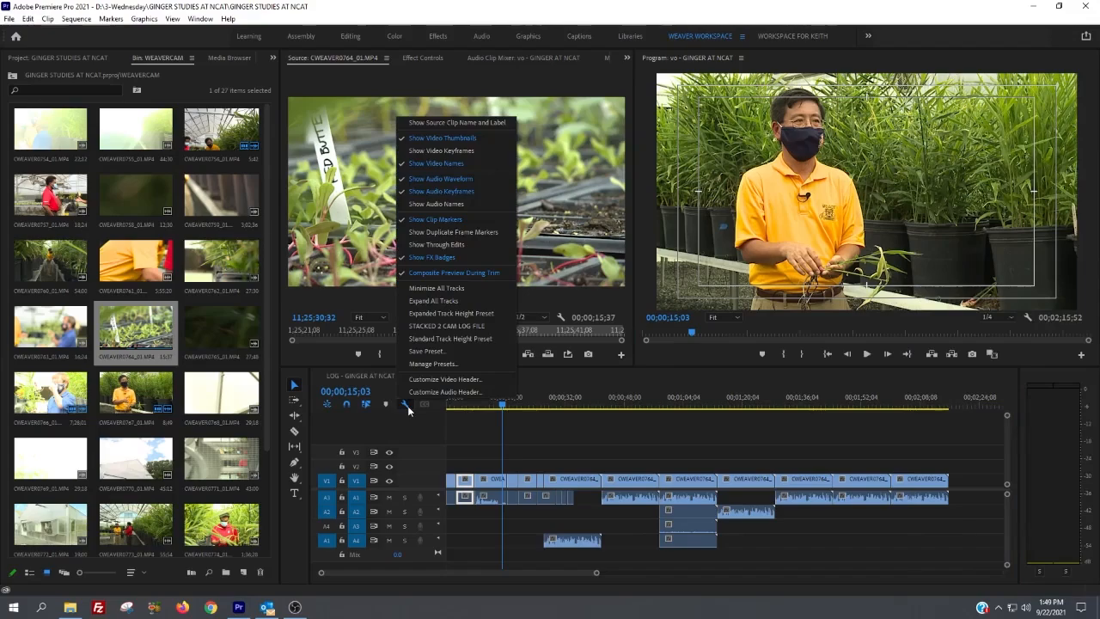
click(407, 405)
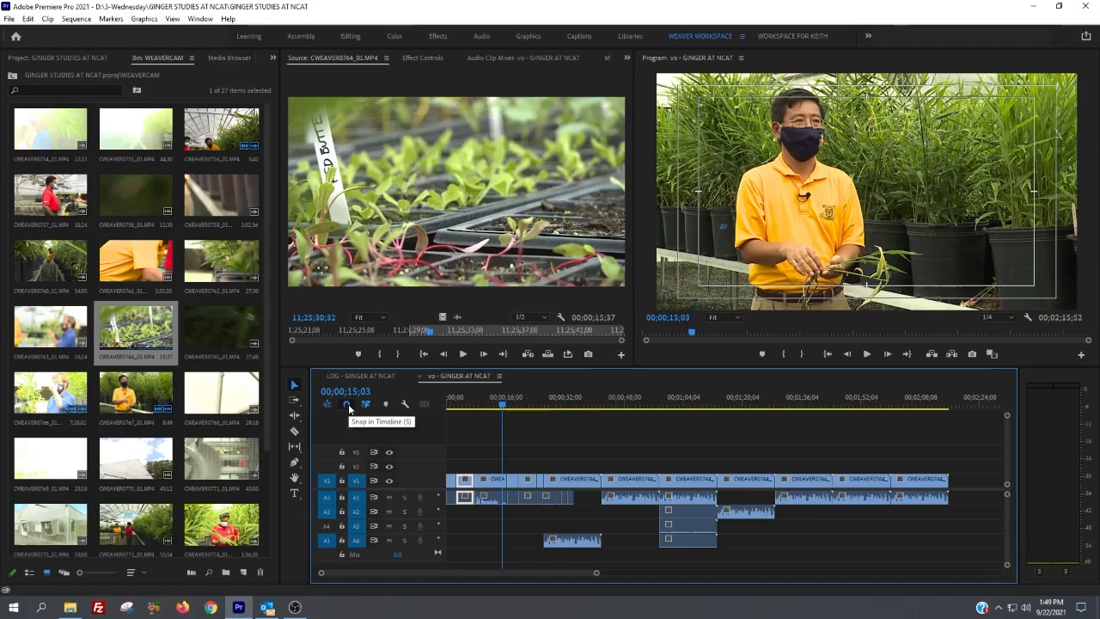
Step: Add sequence markers at 00;01;13;20 and 00;00;45;58 in the vo - GINGER AT NCAT timeline
drag(573, 398, 718, 404)
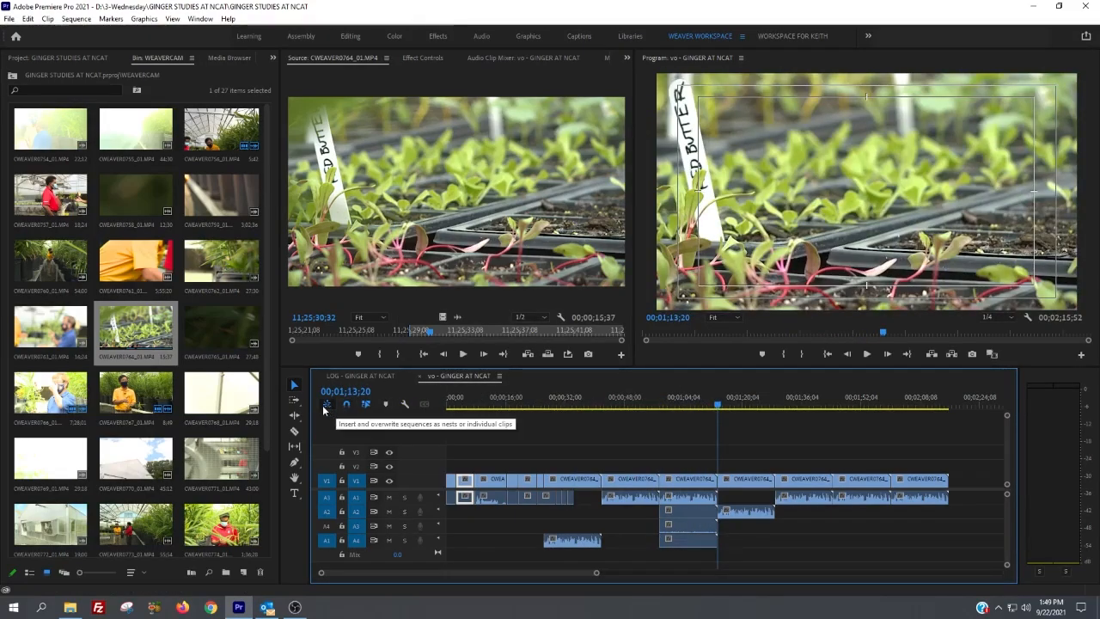
click(387, 408)
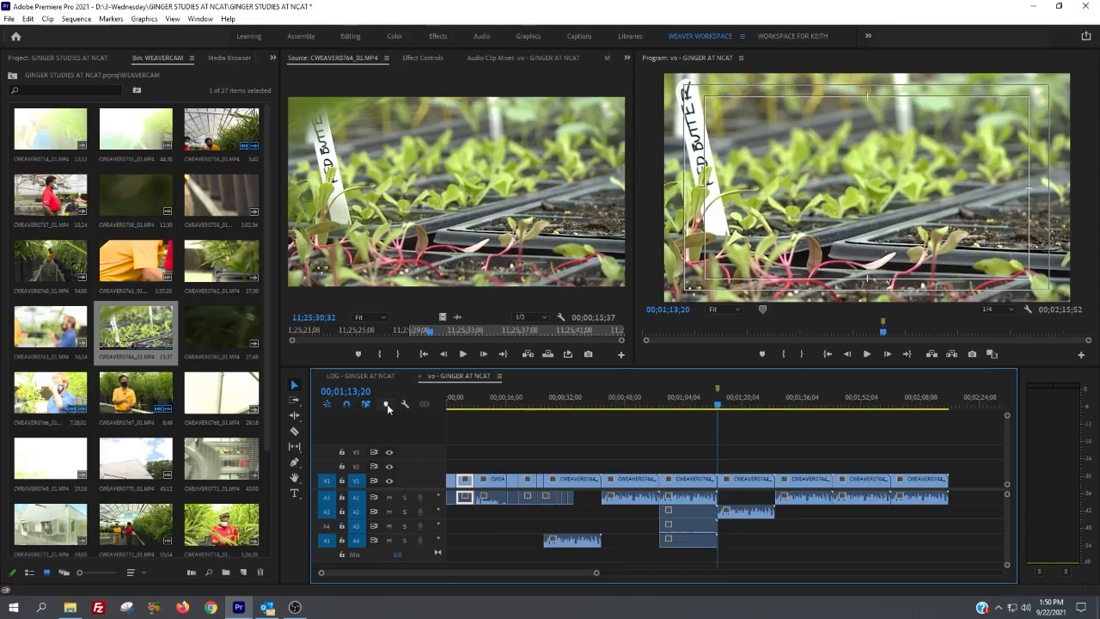
click(386, 404)
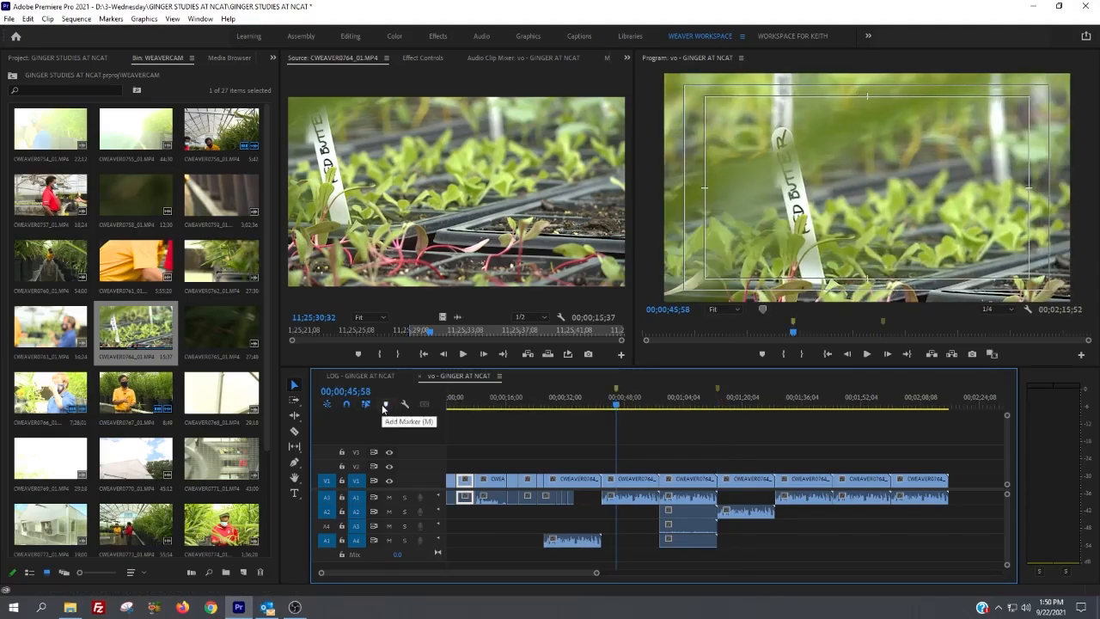
Step: Add a marker at 11;25;36;20 to the CWEAVER0764_01.MP4 clip in the Source monitor
click(385, 253)
click(418, 330)
drag(420, 332, 511, 338)
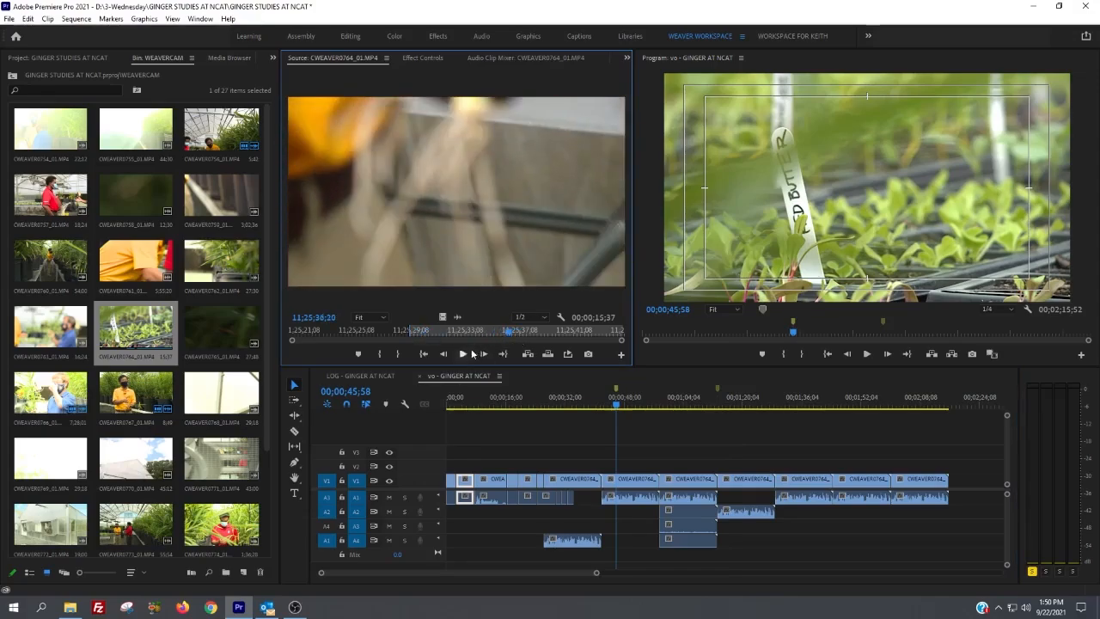
click(360, 354)
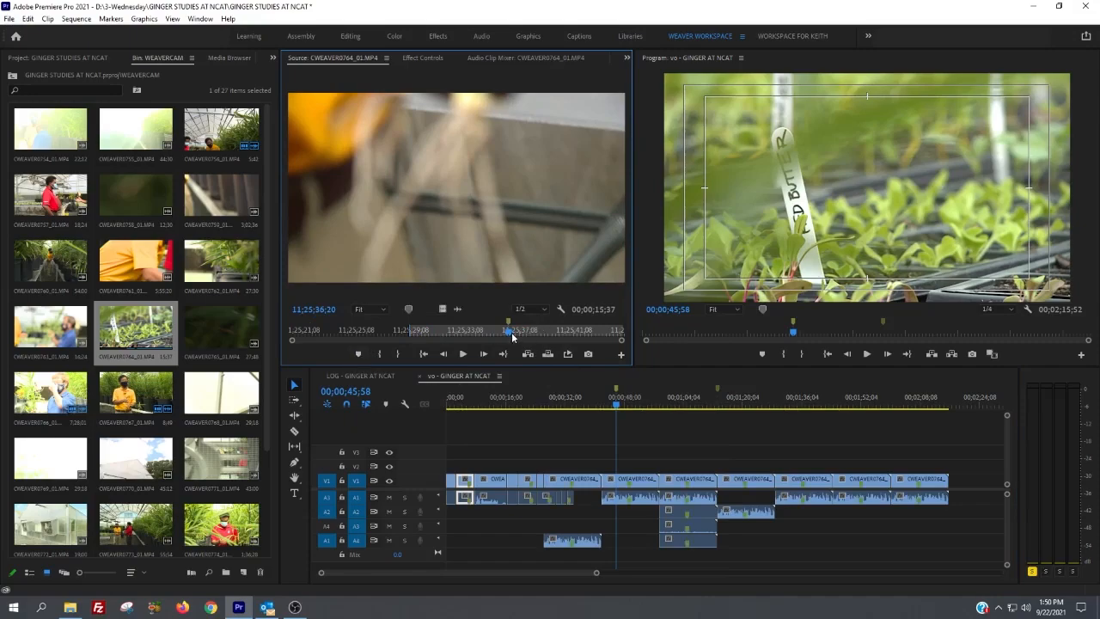
Step: Play CWEAVER0764_01.MP4 in the Source monitor and solo audio channels 2, 3 and 4 along with channel 1 on the meters
click(1038, 383)
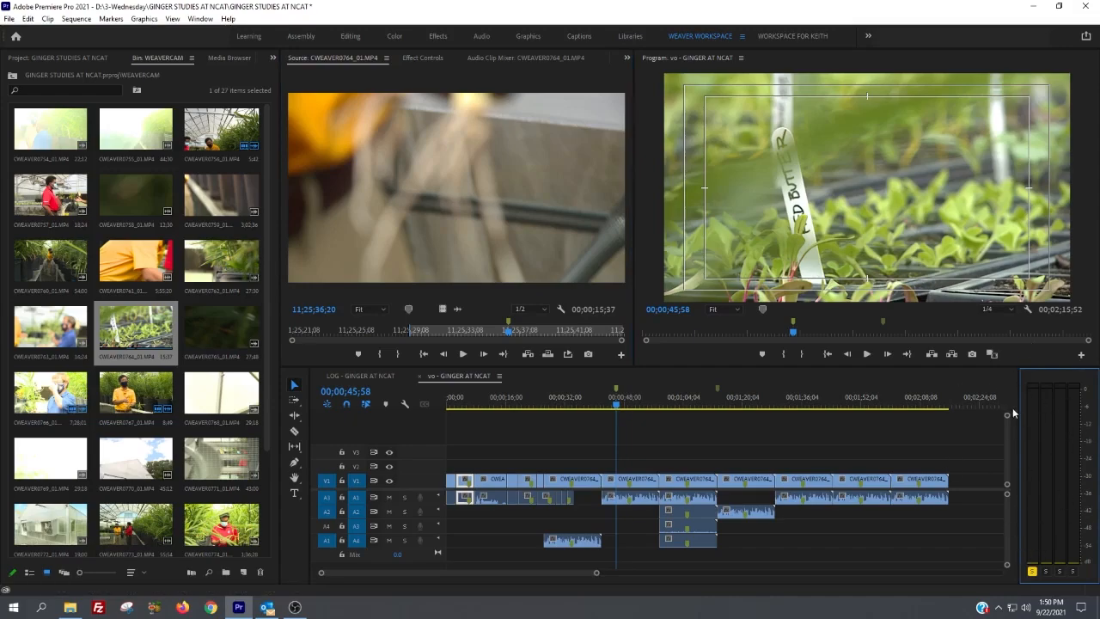
click(379, 191)
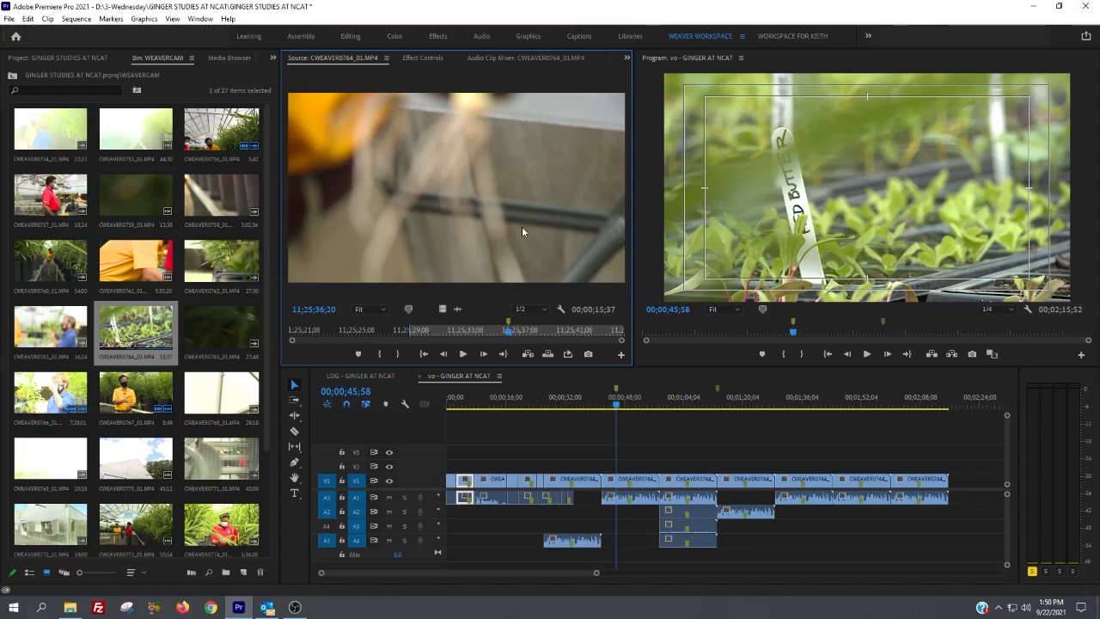
click(465, 354)
click(1047, 571)
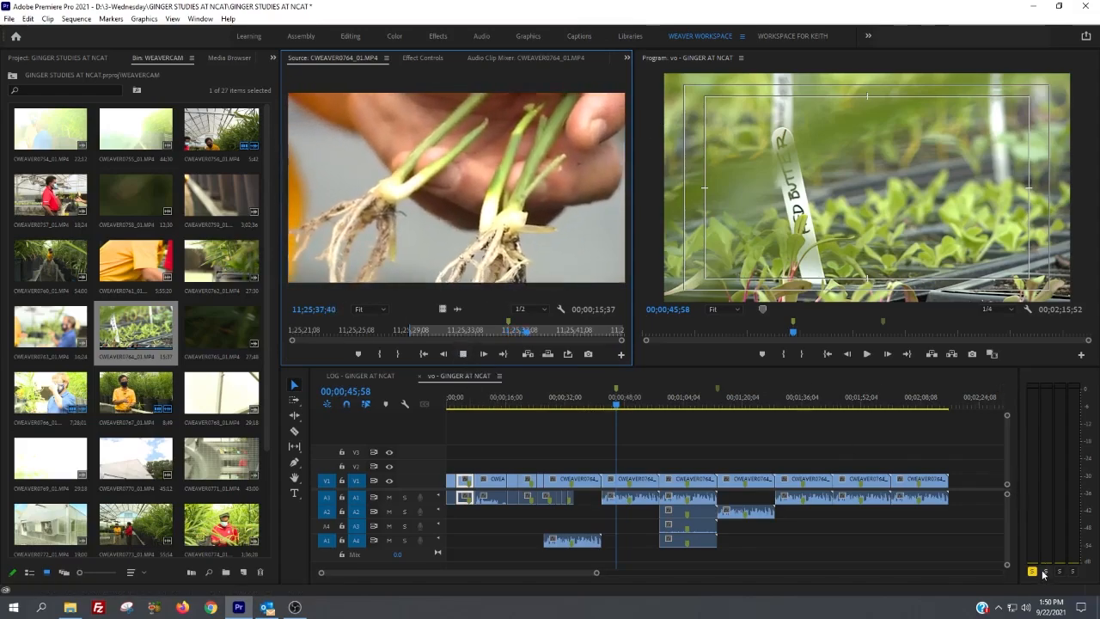
click(1060, 571)
click(1072, 571)
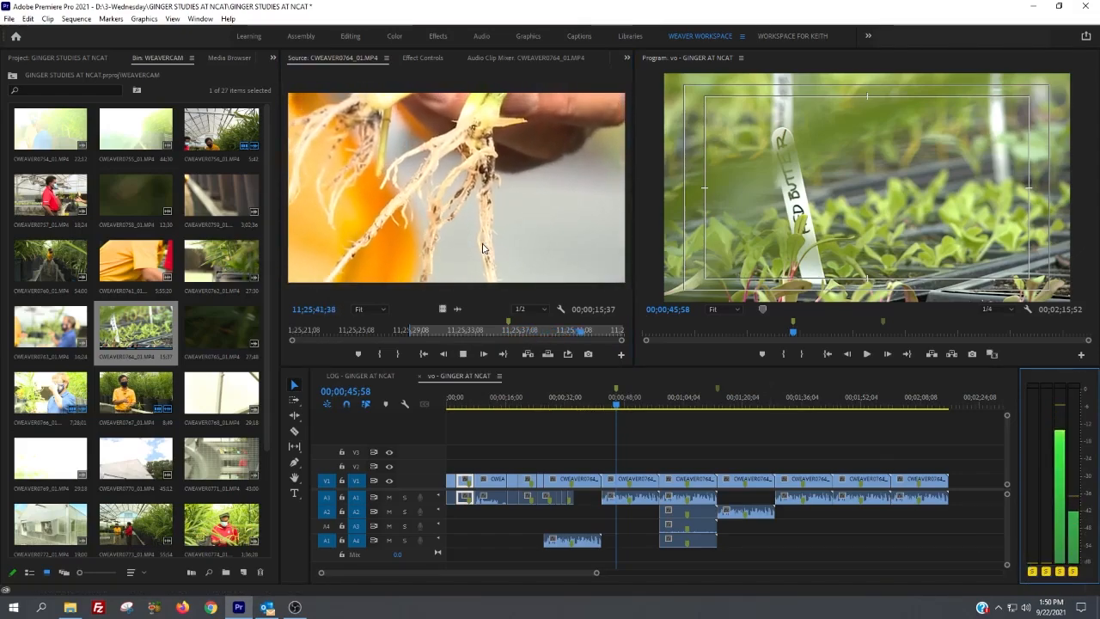
key(space)
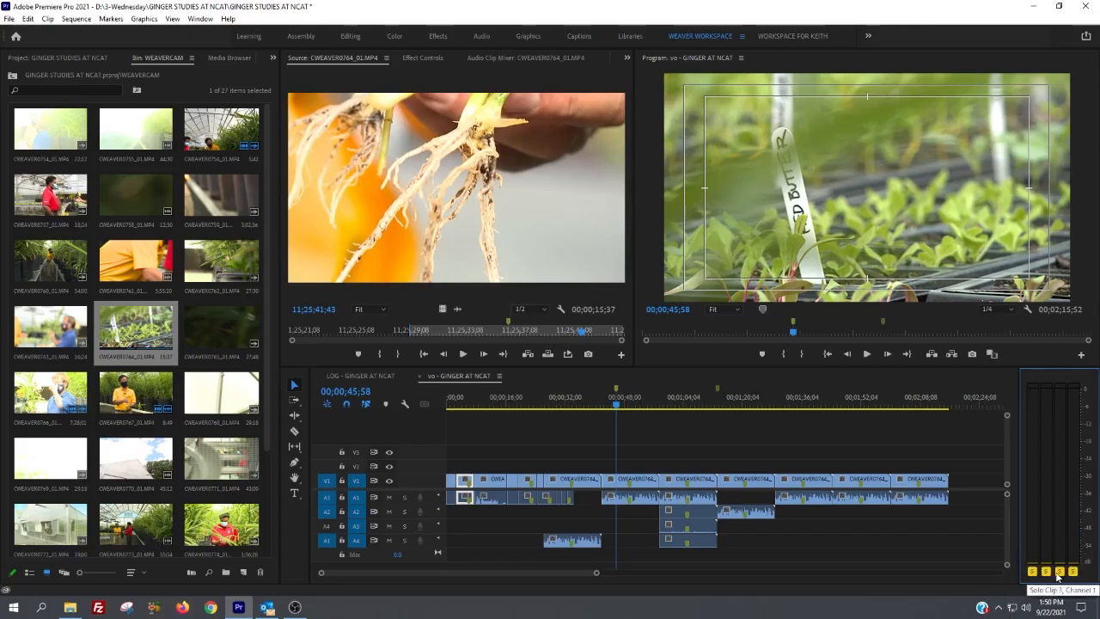
Step: Load CWEAVER0767_01.MP4 in the Source monitor, play it briefly, and leave only audio channel 1 soloed
double_click(138, 393)
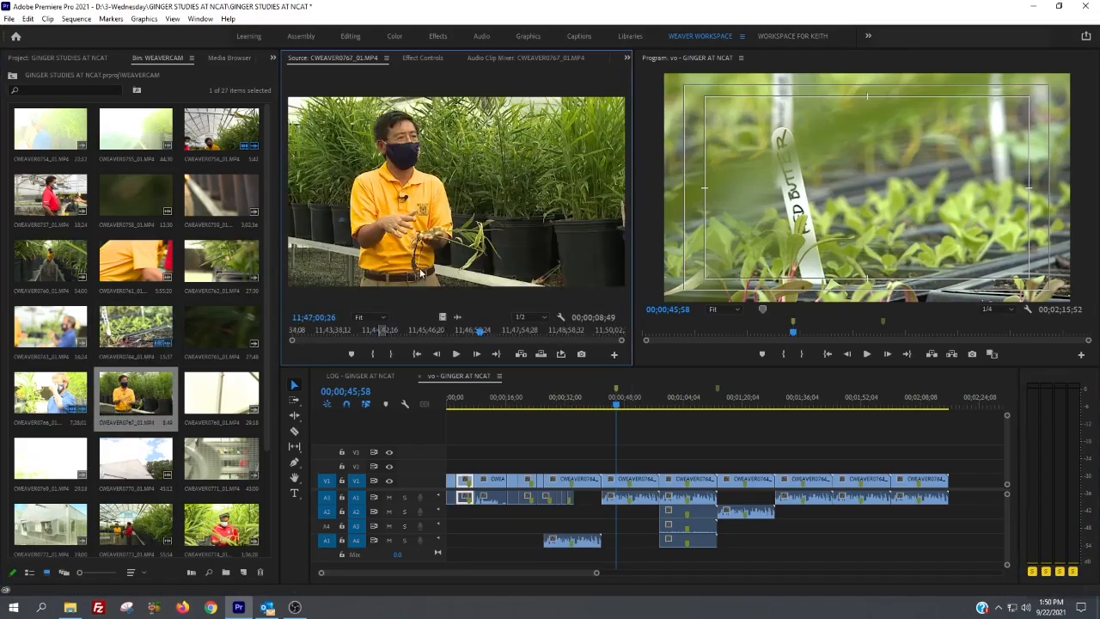
key(space)
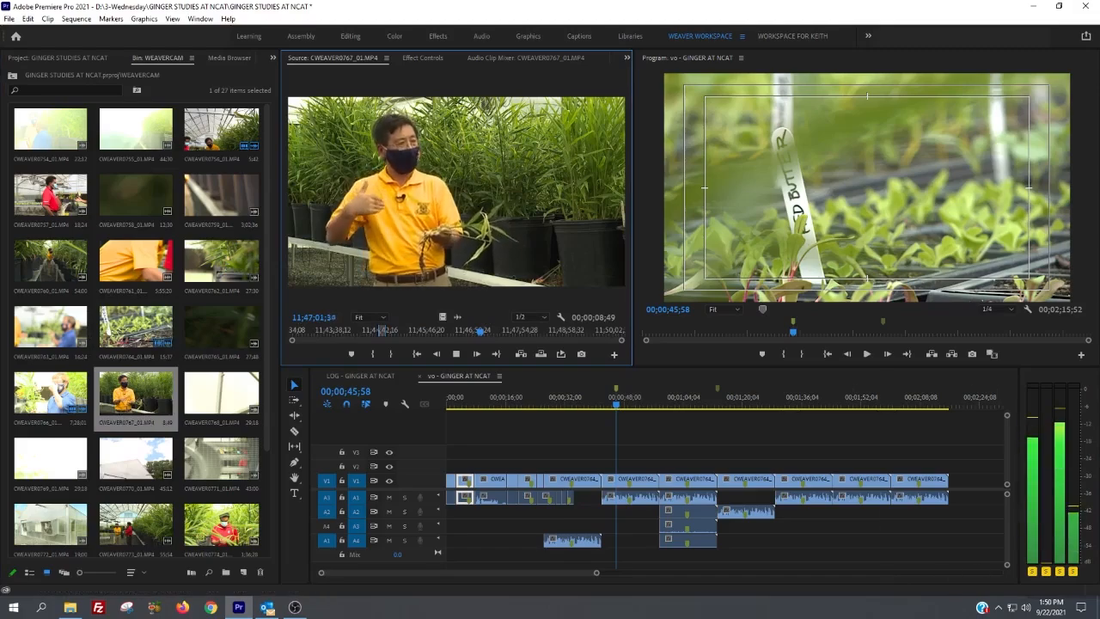
key(space)
click(1047, 574)
click(1059, 572)
click(1073, 571)
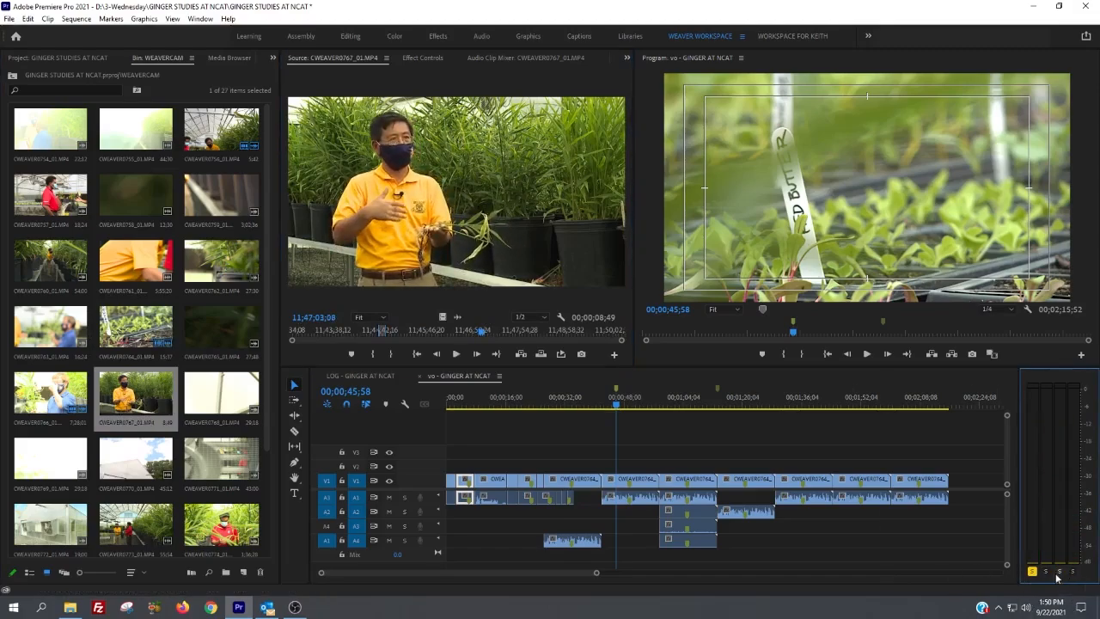
Step: Compare the audio of CWEAVER0767_01.MP4 by playing it with channel 1 soloed, with channel 3 soloed, and with channel 1 again
key(space)
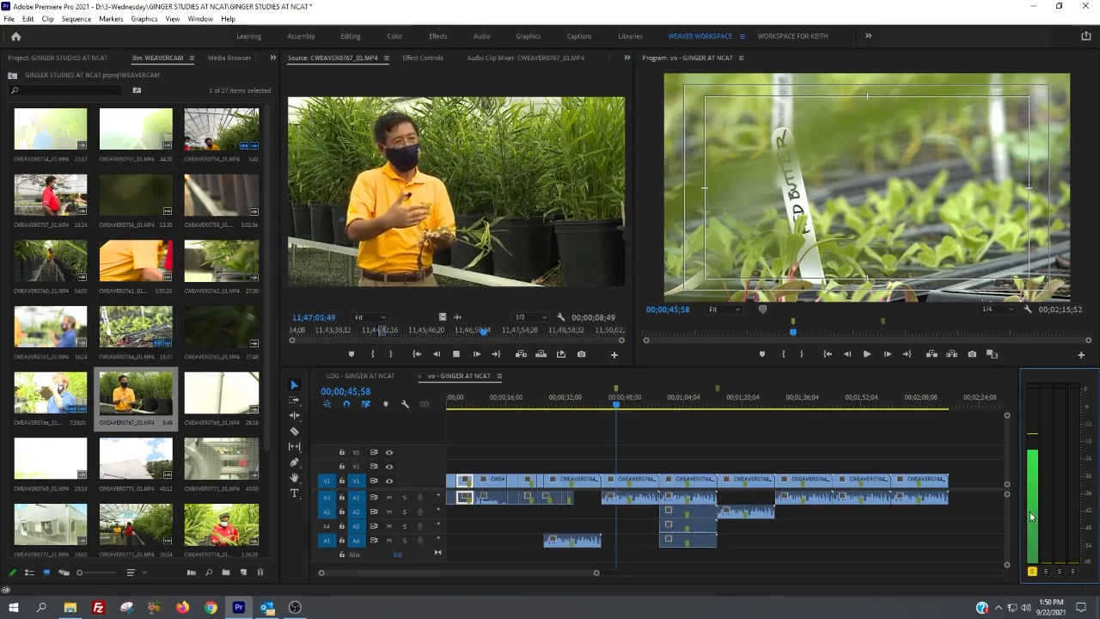
key(space)
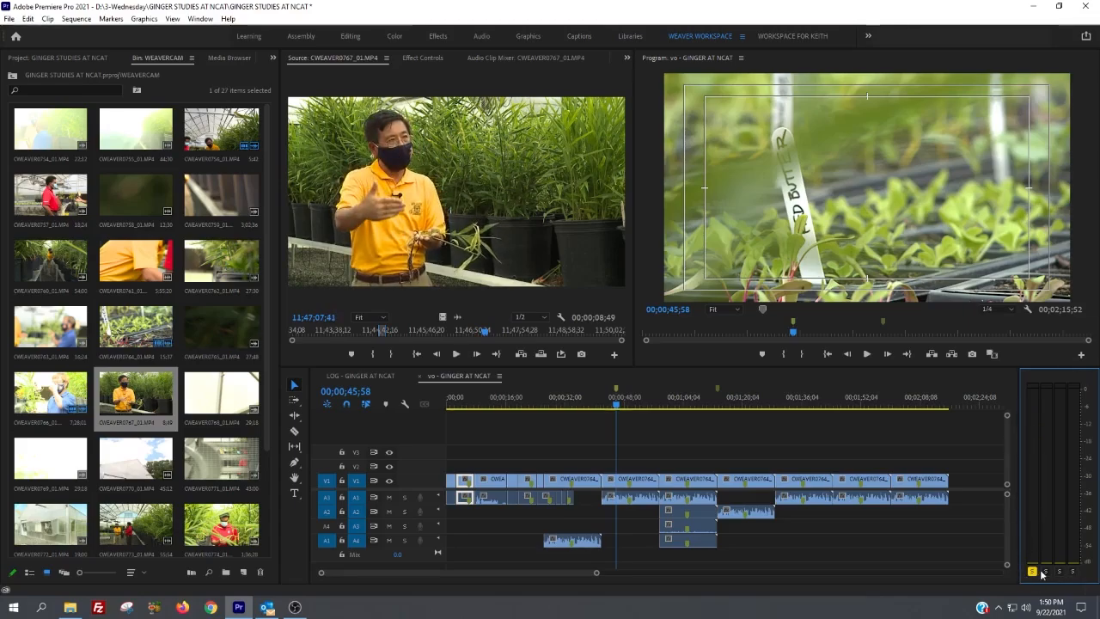
key(space)
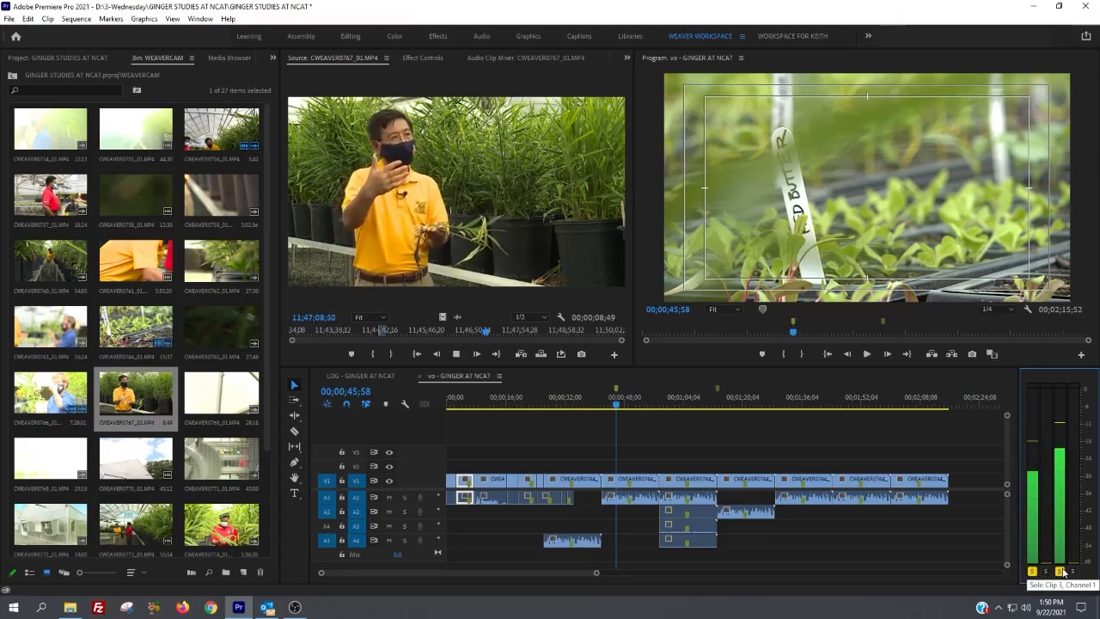
click(1032, 571)
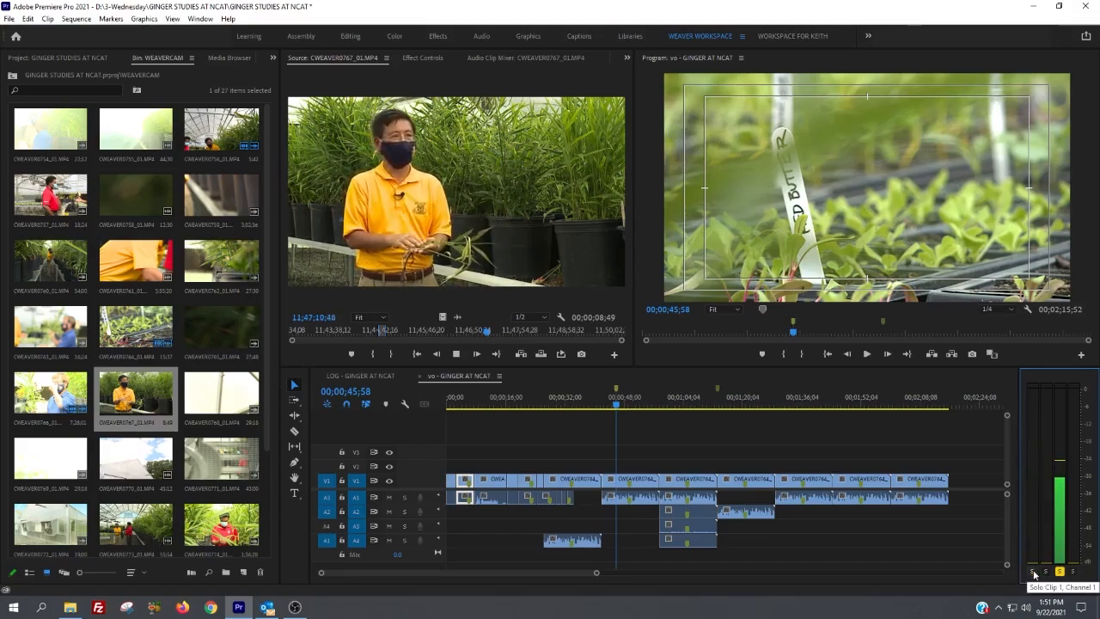
key(space)
click(1032, 572)
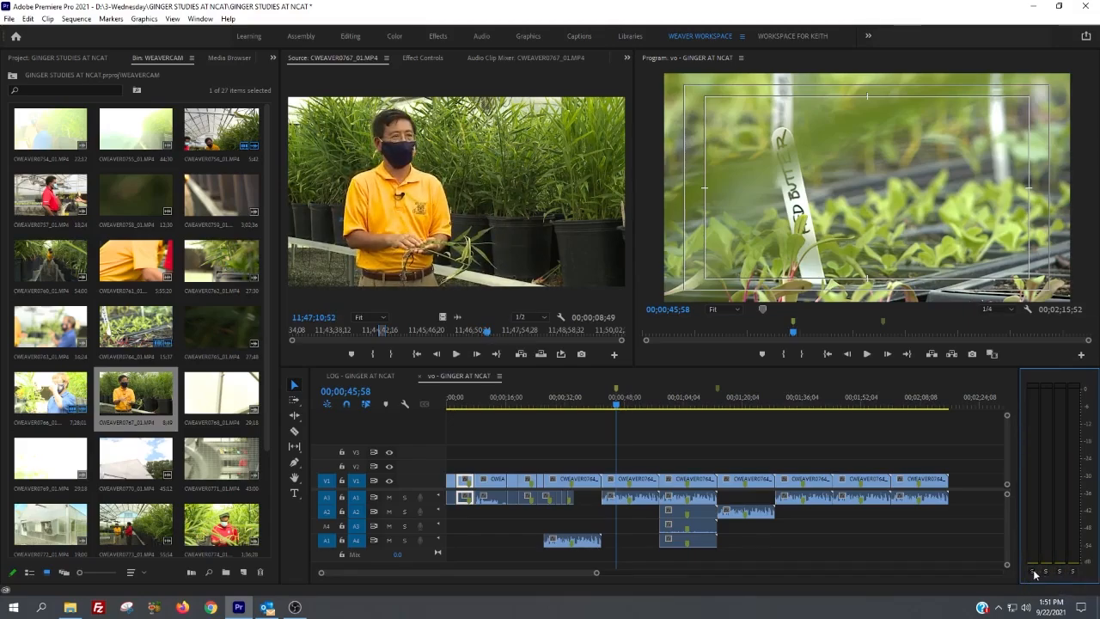
click(433, 223)
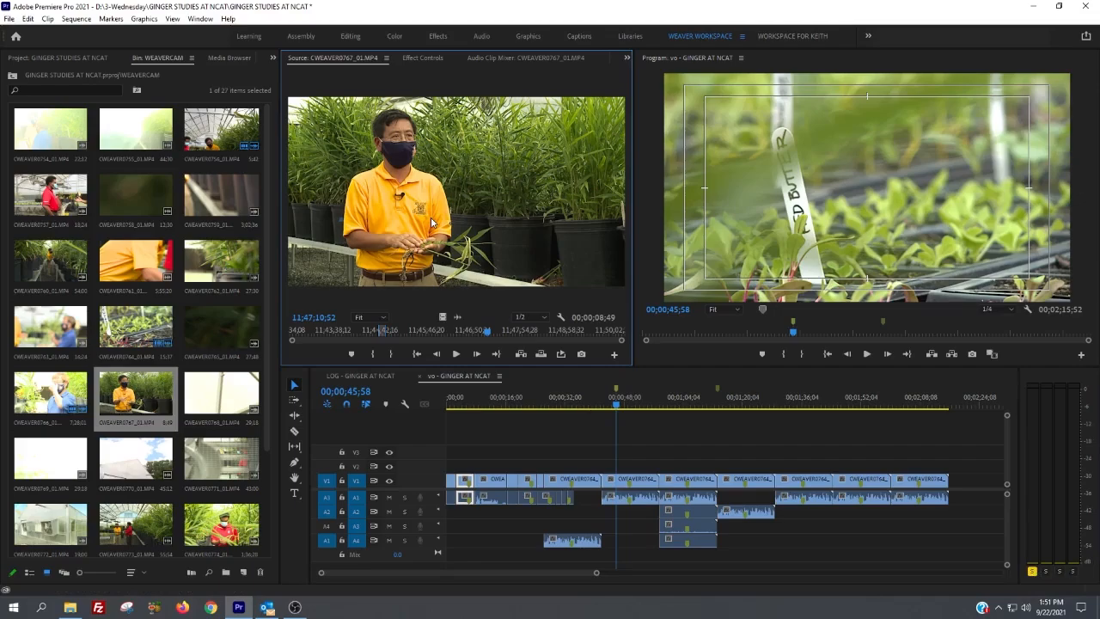
key(space)
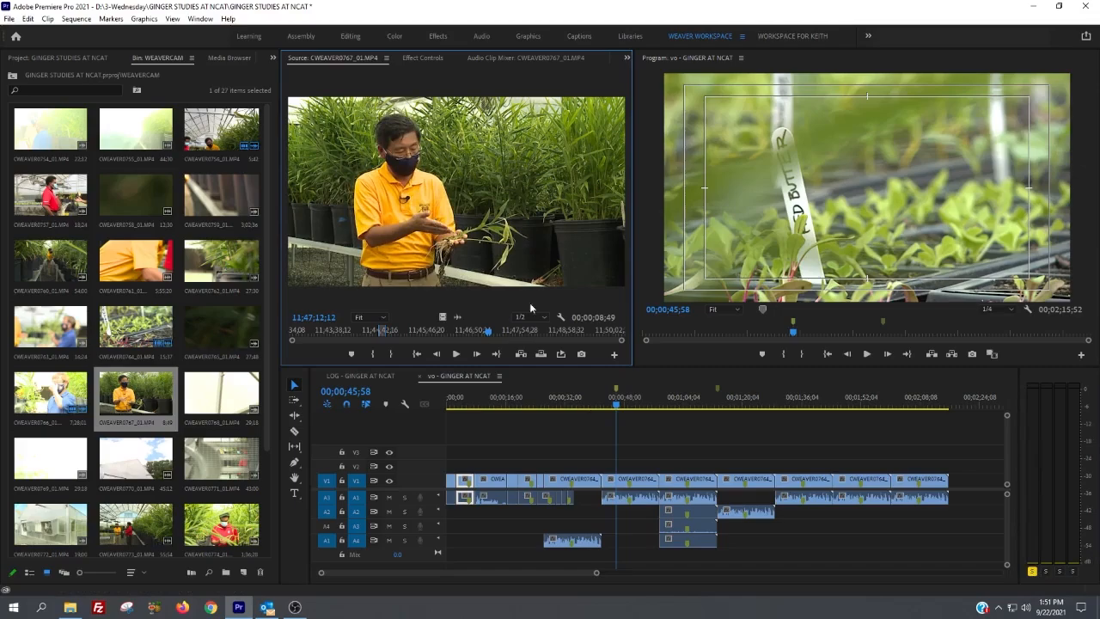
Step: Overwrite CWEAVER0767_01.MP4 into the sequence at 00;02;18;11 with only source audio A1 patched to track A1
click(958, 394)
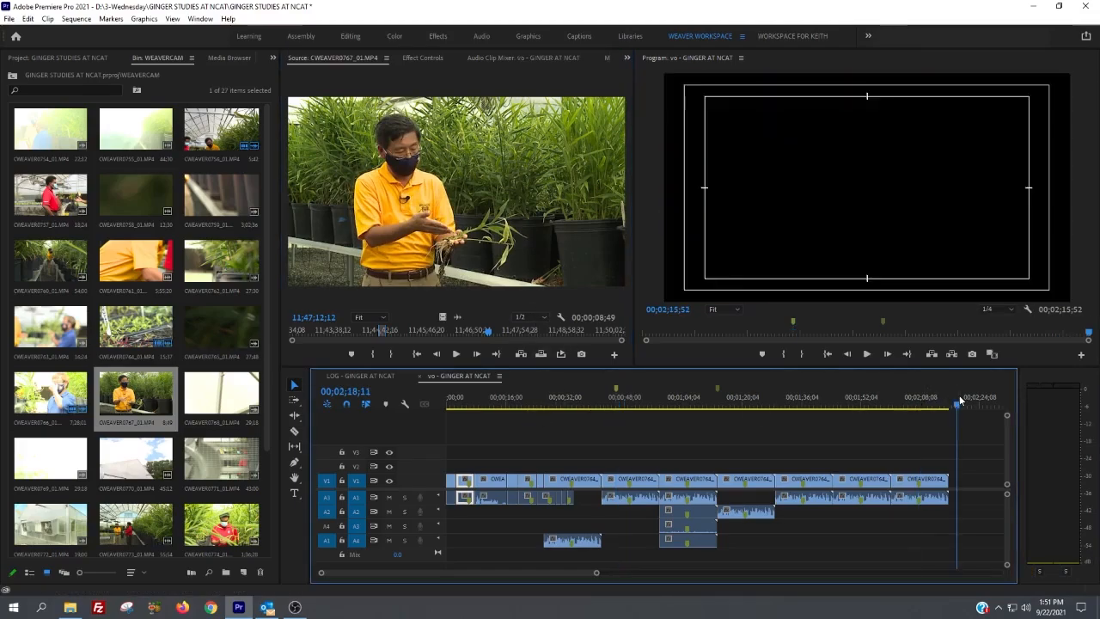
click(302, 213)
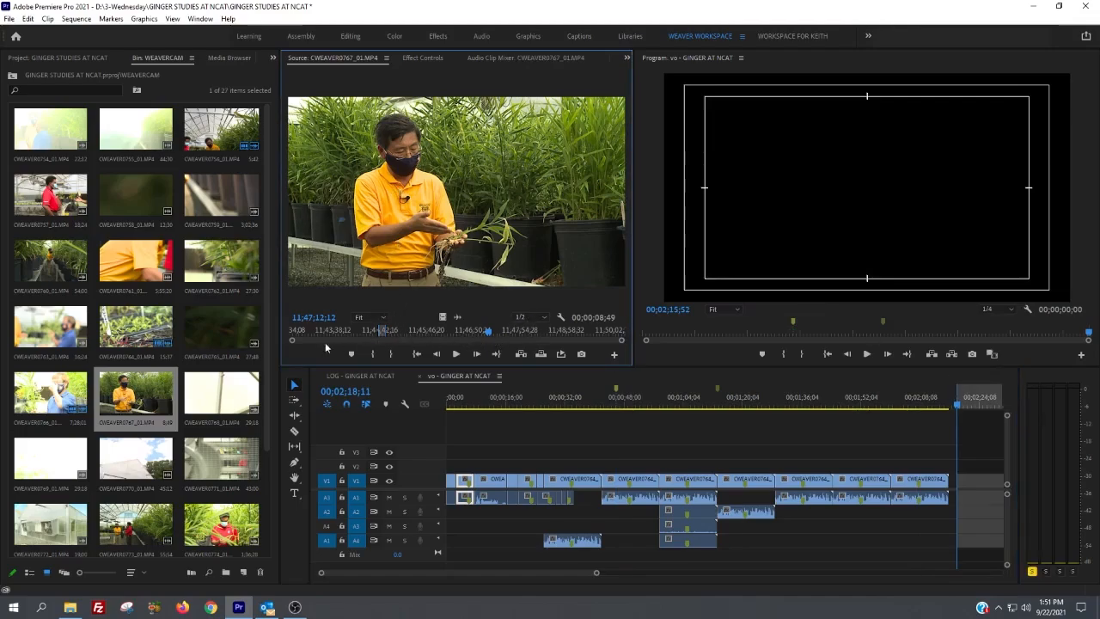
click(326, 497)
click(328, 499)
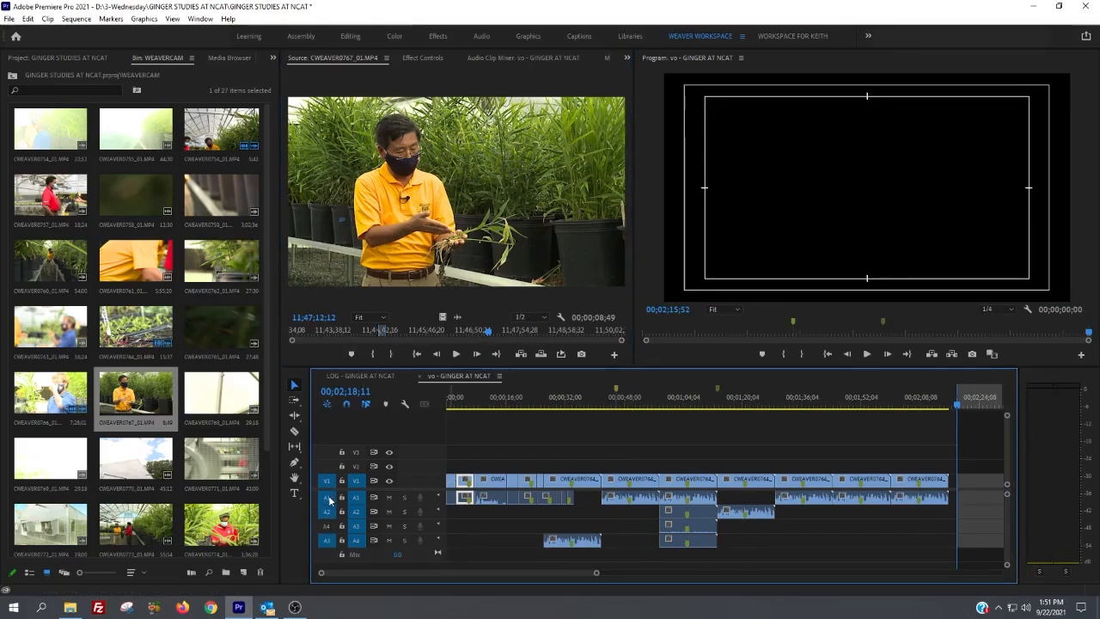
click(327, 513)
click(327, 541)
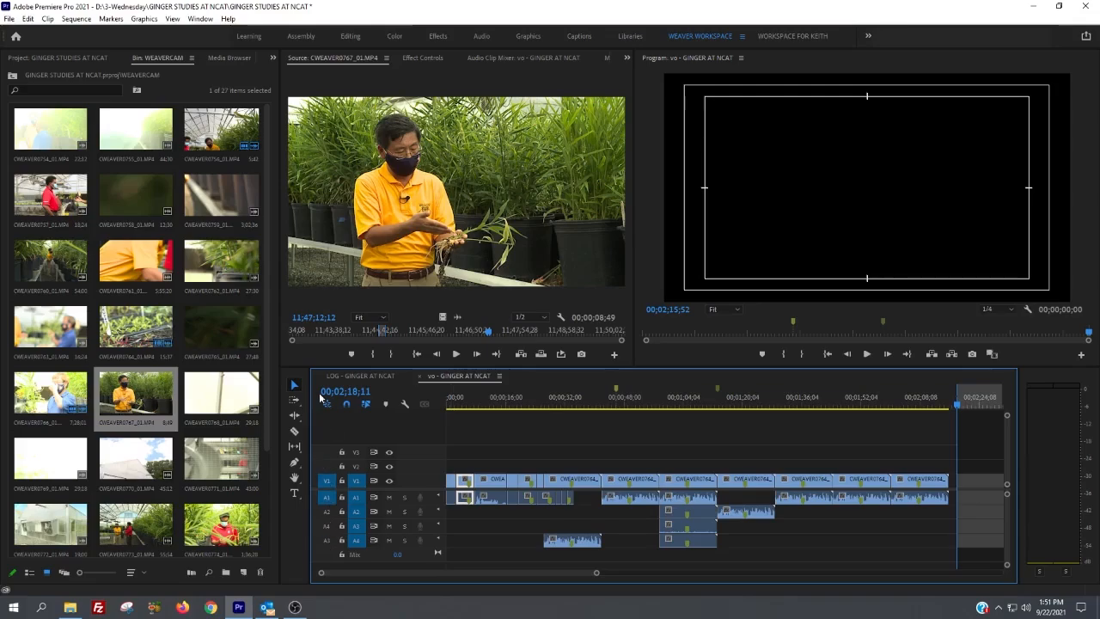
key(period)
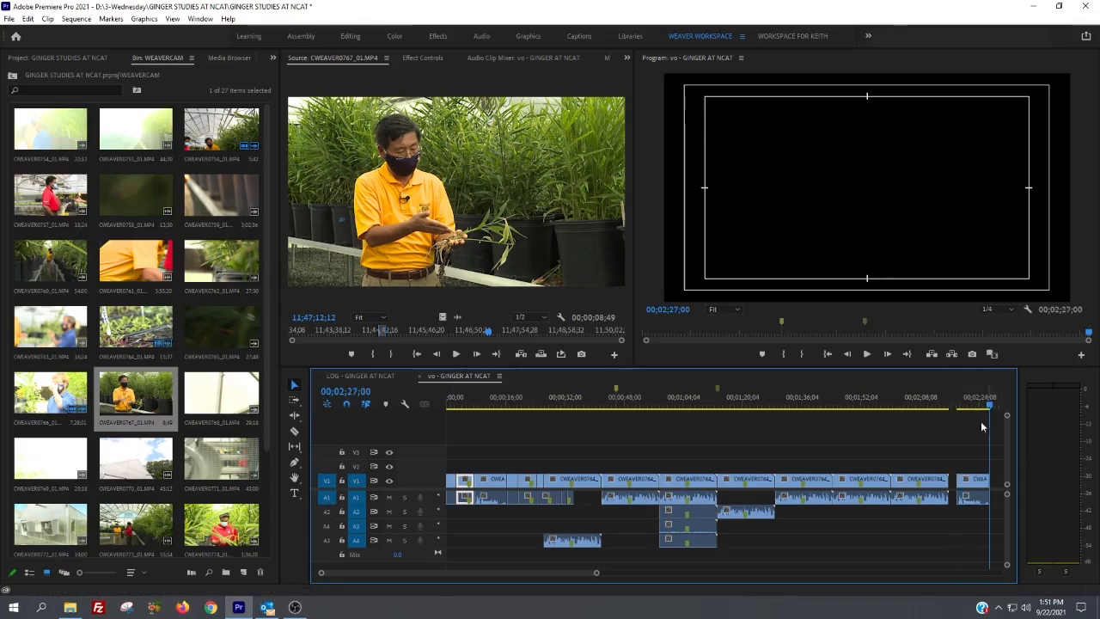
Step: Play the newly added clip from near its start to 00;02;23;02 and check its audio level
click(959, 404)
key(space)
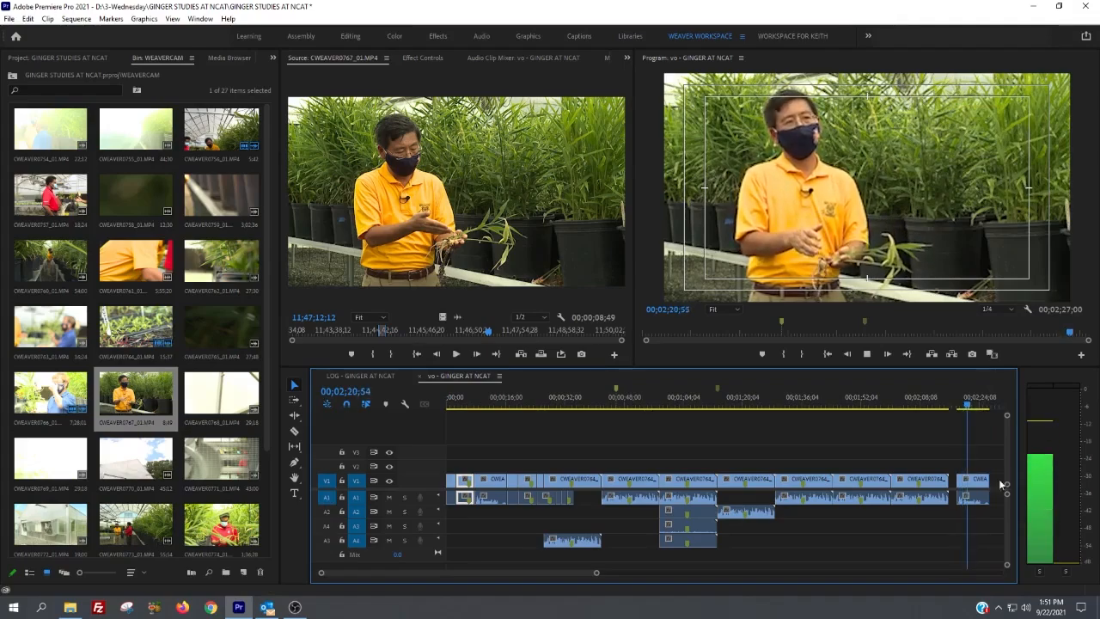
key(space)
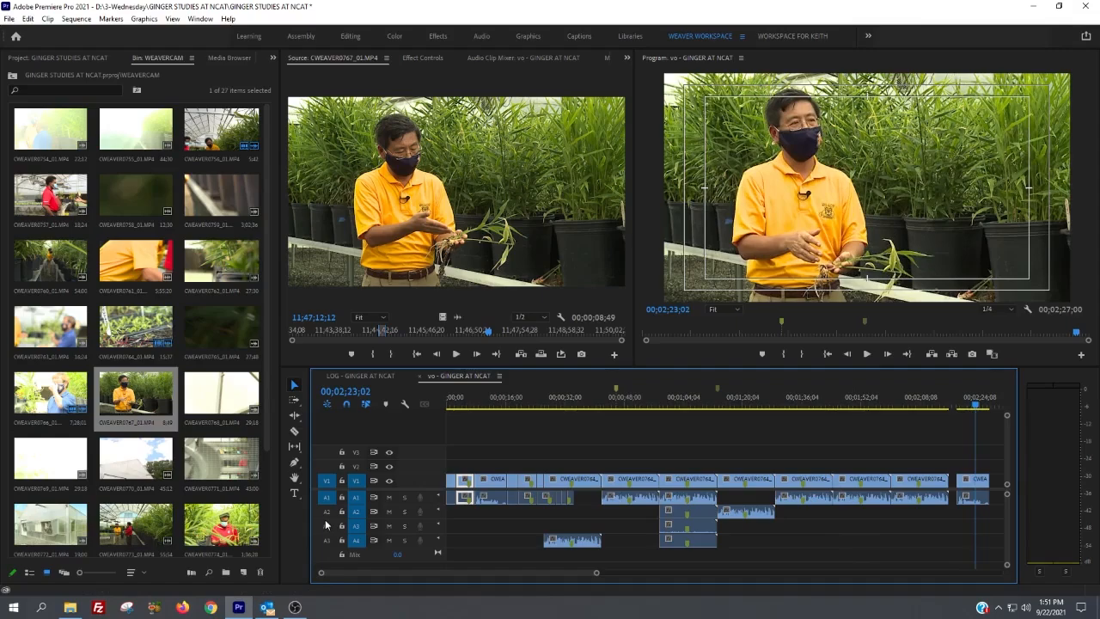
Step: Overwrite CWEAVER0767_01.MP4 at the sequence end with source audio patched only to track A2, and play it from 00;02;27;00
key(End)
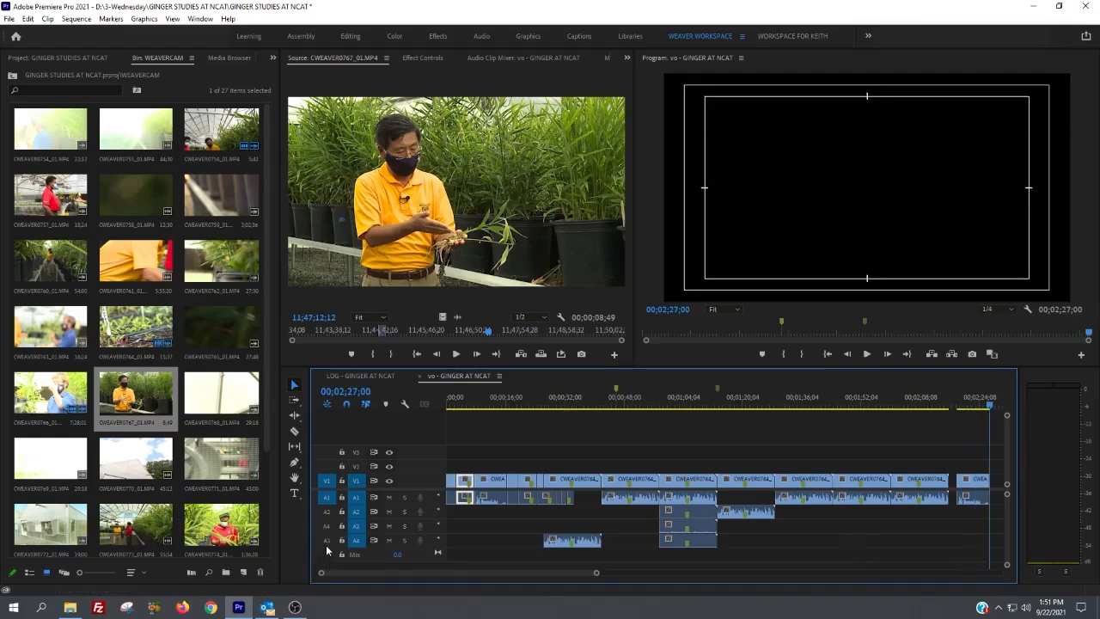
click(327, 541)
drag(327, 542, 326, 513)
click(327, 504)
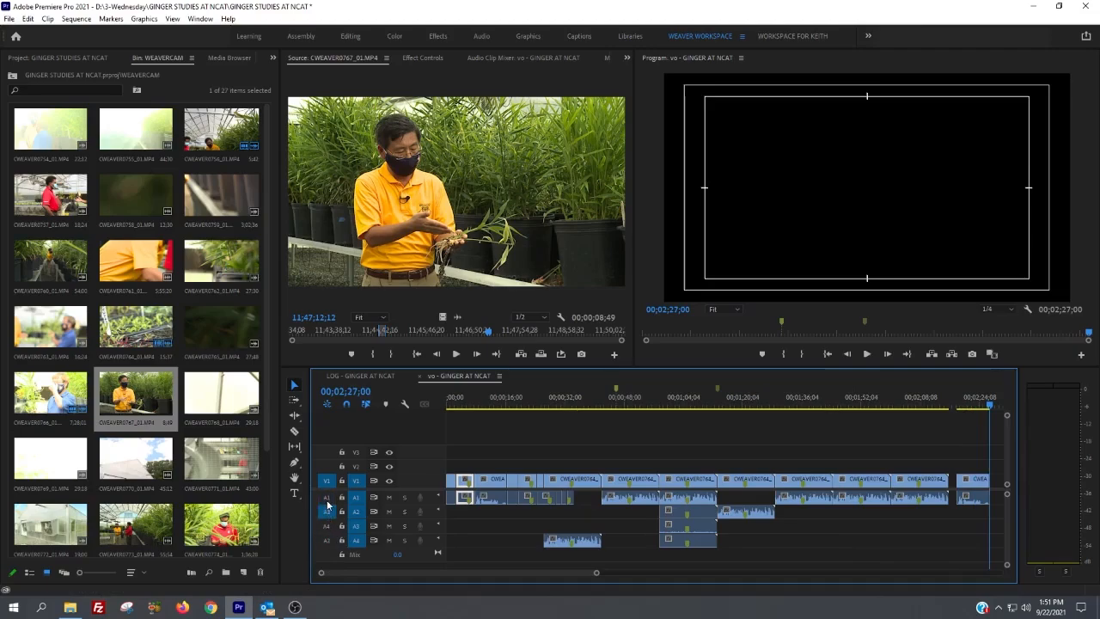
key(.)
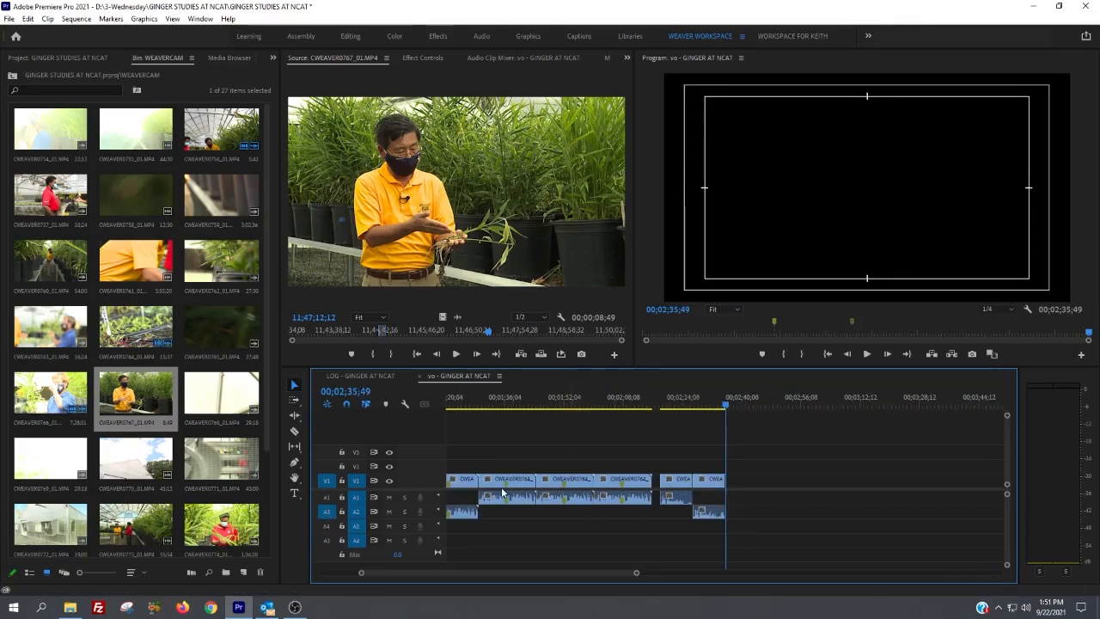
click(694, 401)
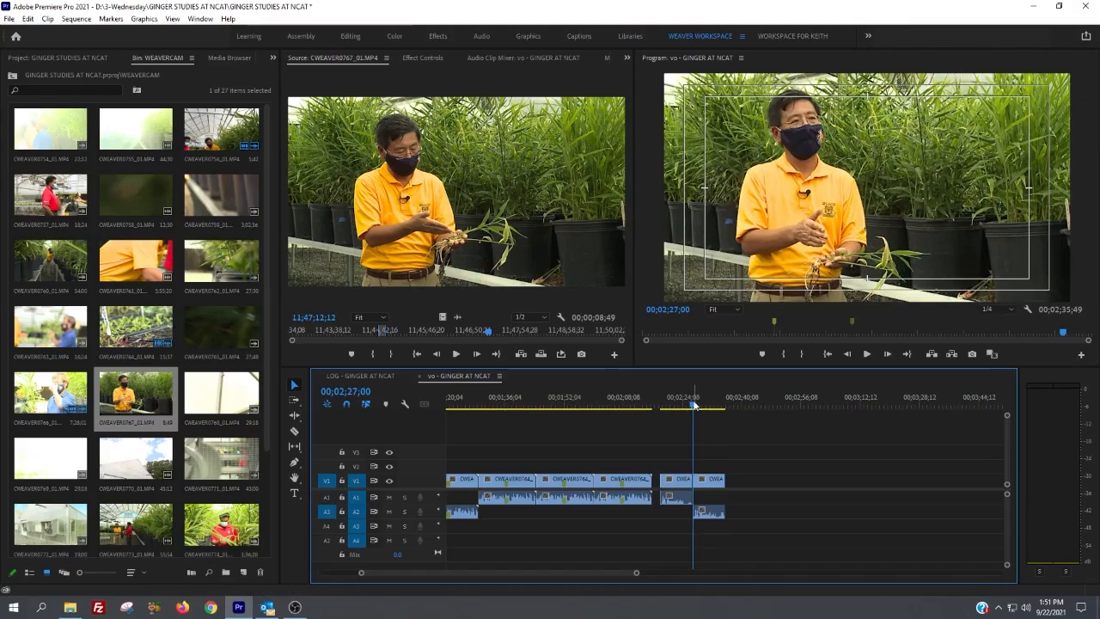
key(space)
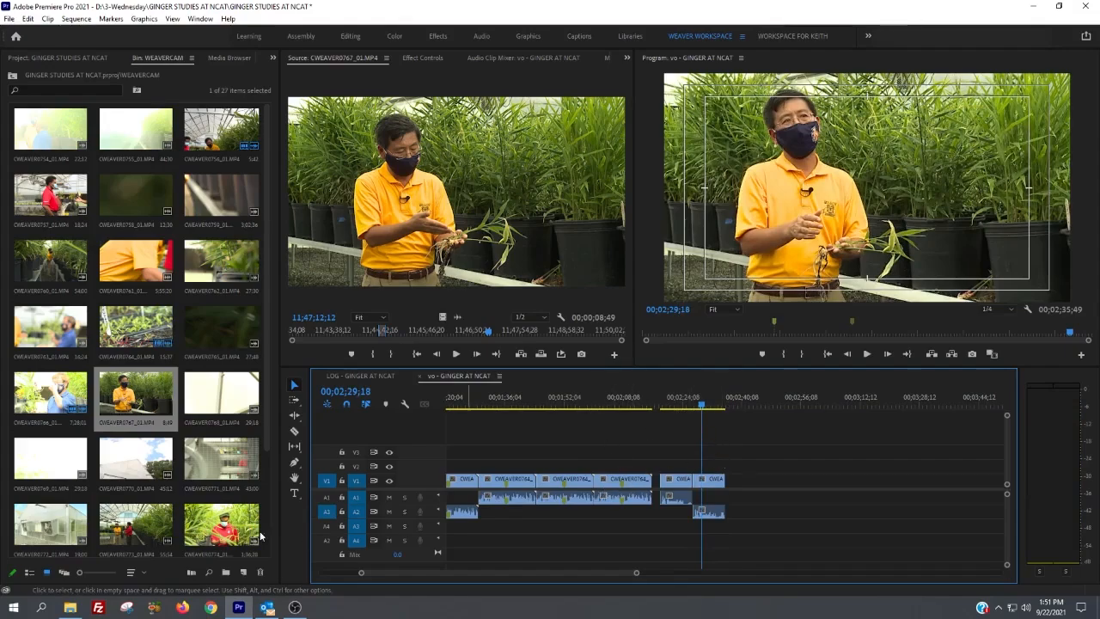
Step: Patch source audio A1 to track A1, and set the last sequence clip's A2 audio to use media source channel 1
click(325, 498)
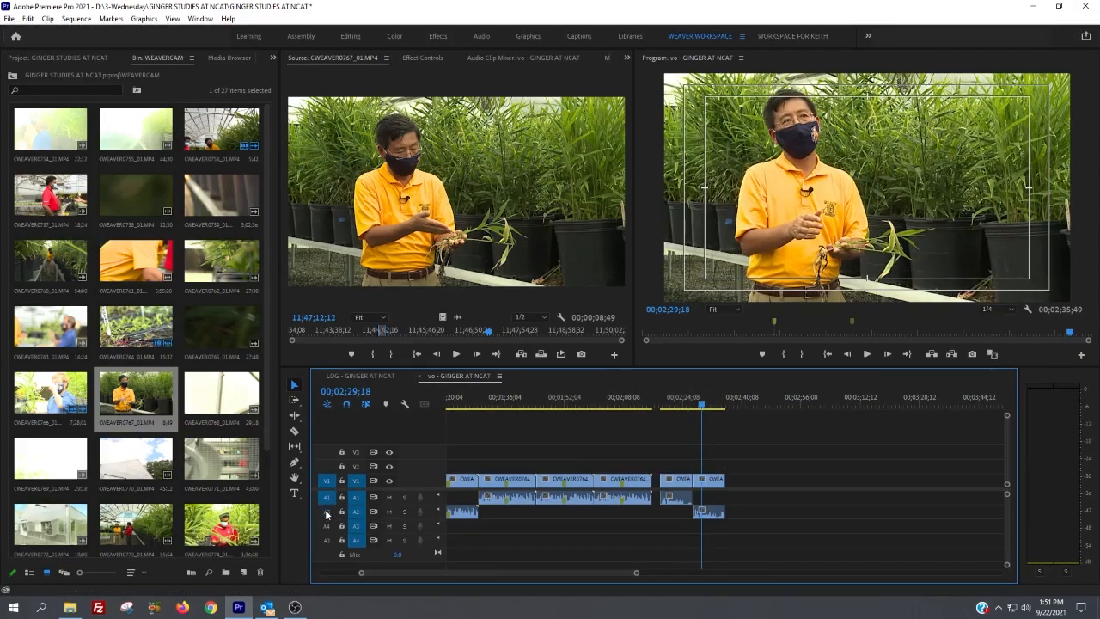
click(707, 403)
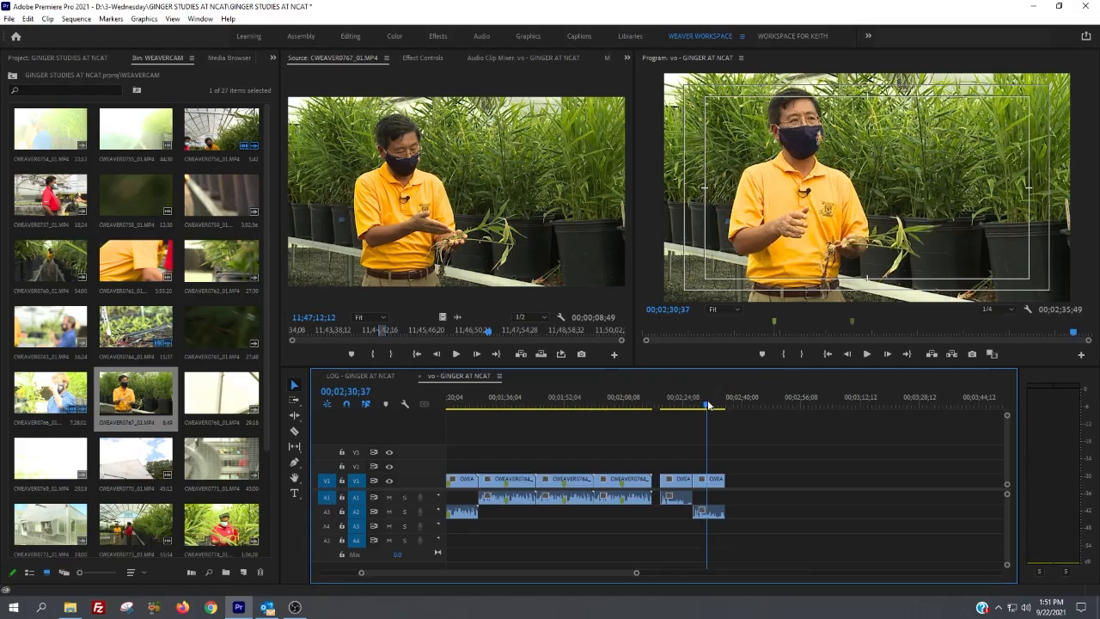
right_click(709, 516)
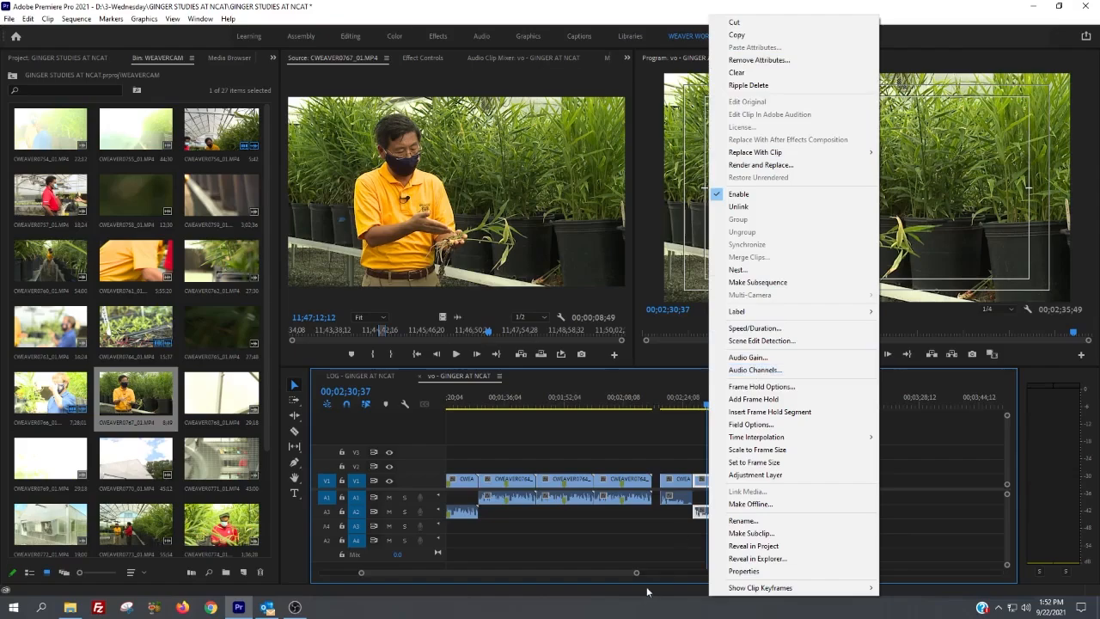
click(670, 551)
right_click(704, 516)
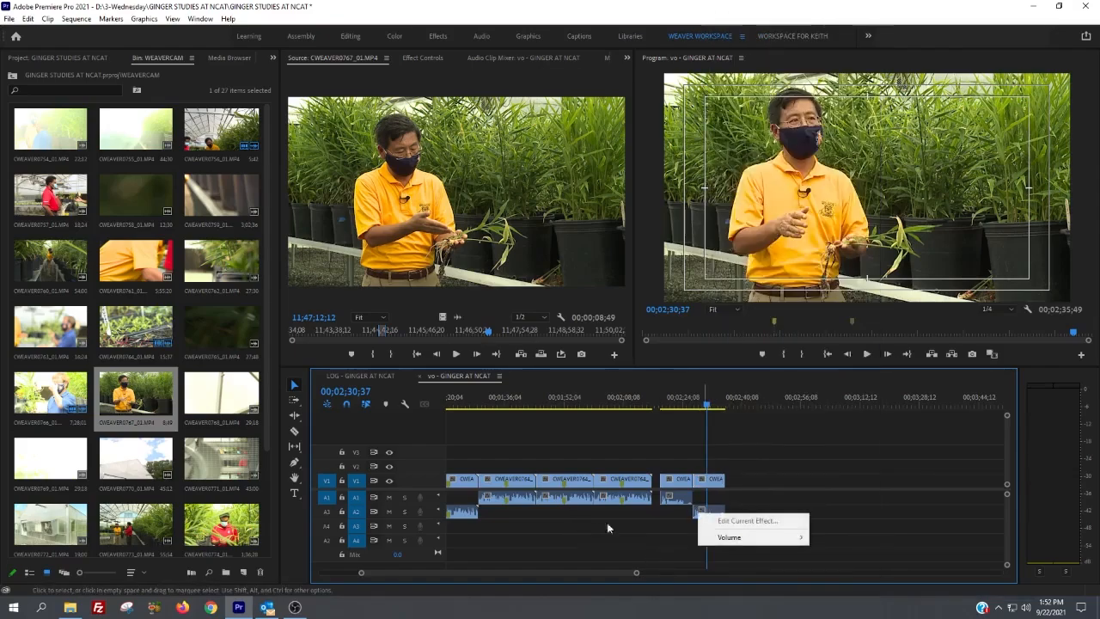
click(707, 512)
right_click(708, 513)
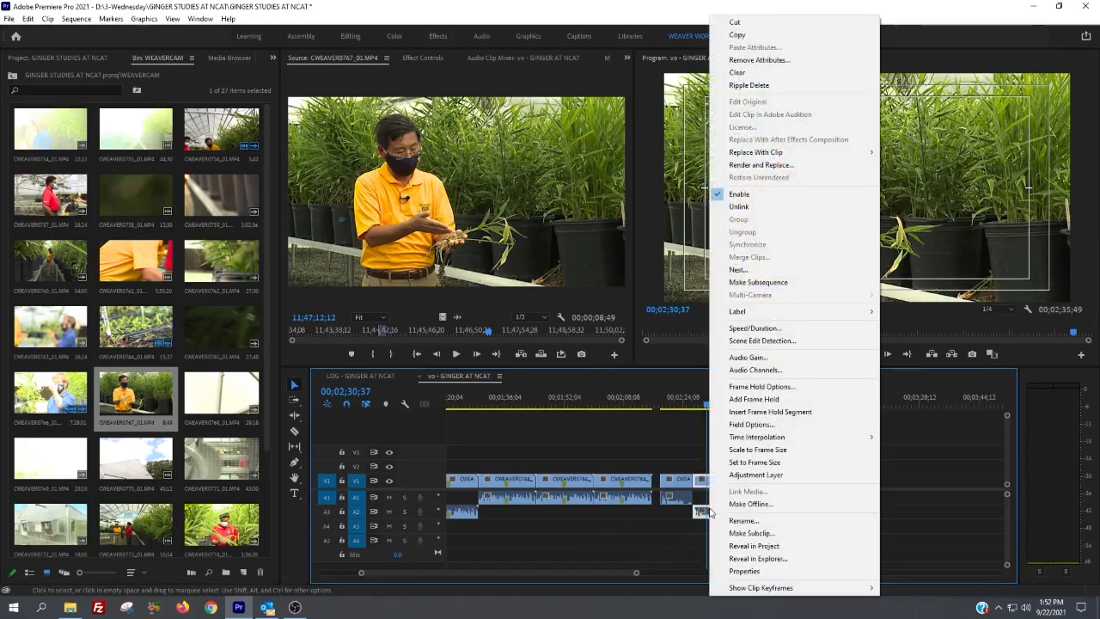
click(762, 370)
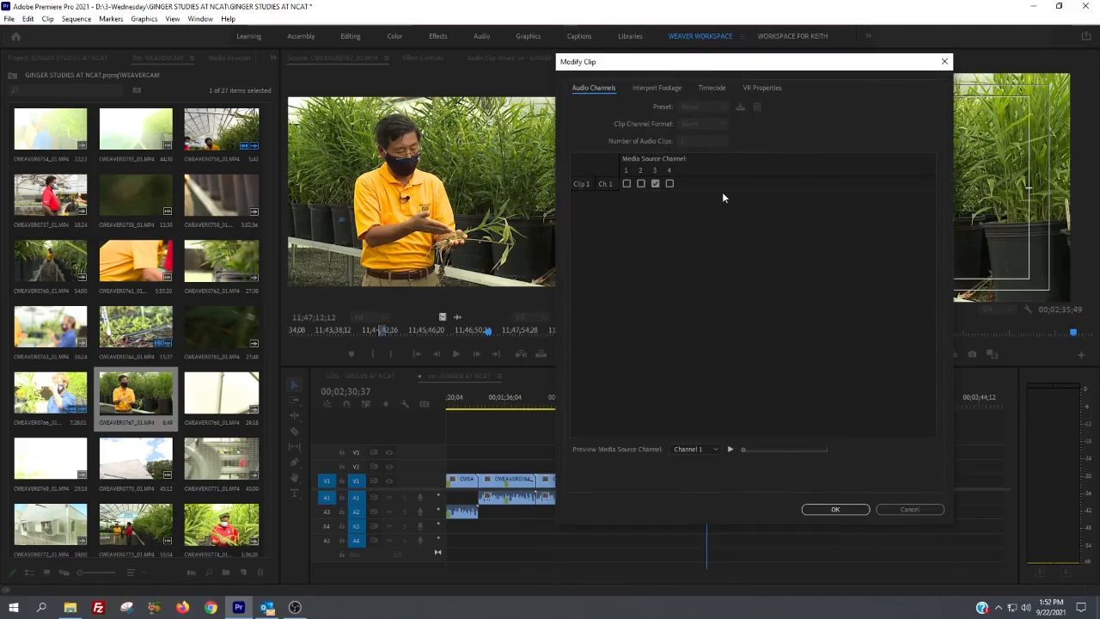
drag(647, 69, 661, 70)
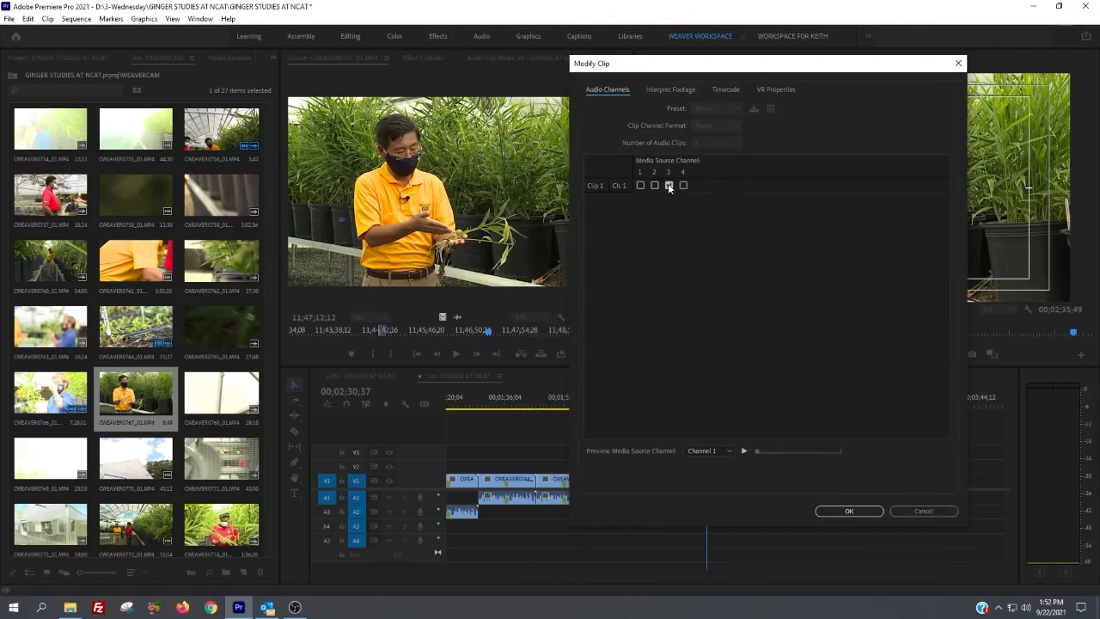
click(640, 185)
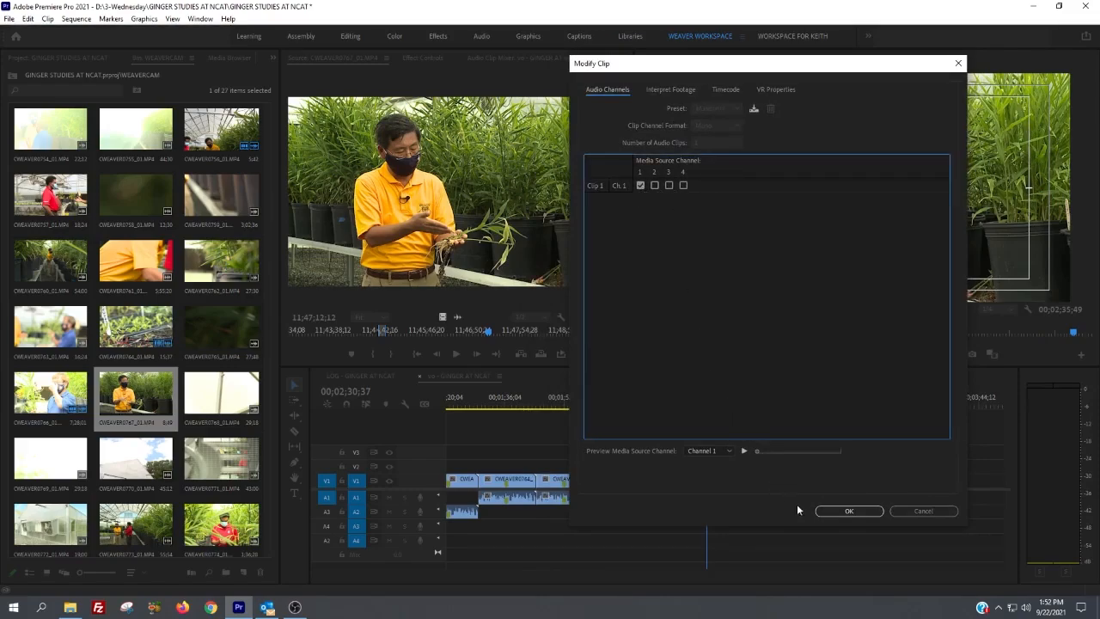
click(847, 512)
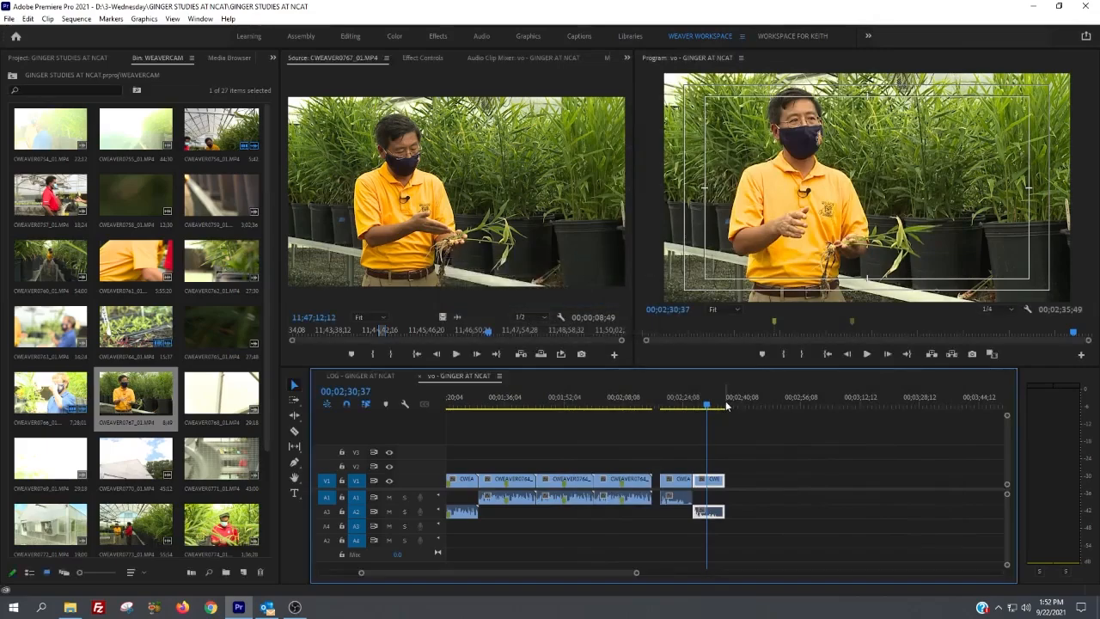
Step: Play the start of the last clip to check its audio level, and open that clip from the sequence in the Source Monitor
key(space)
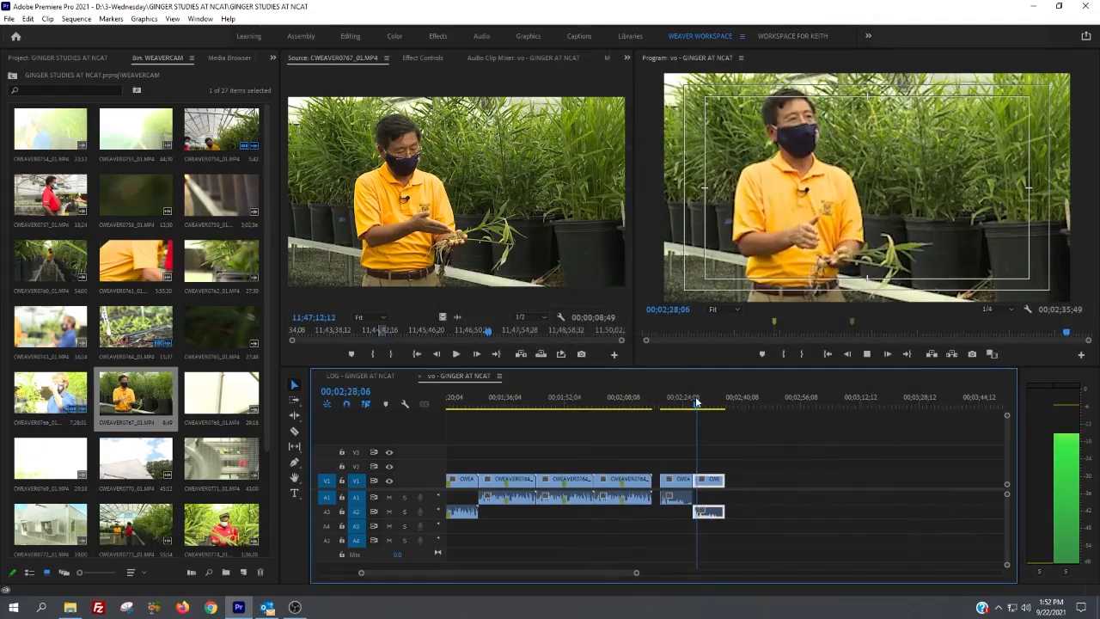
key(space)
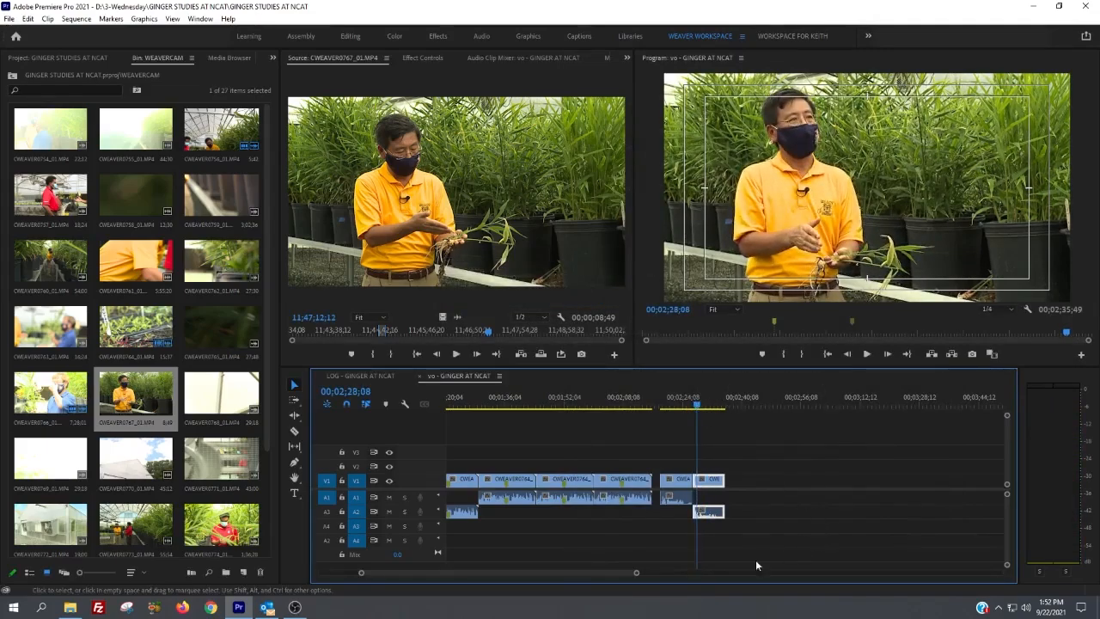
click(720, 471)
click(714, 478)
double_click(714, 481)
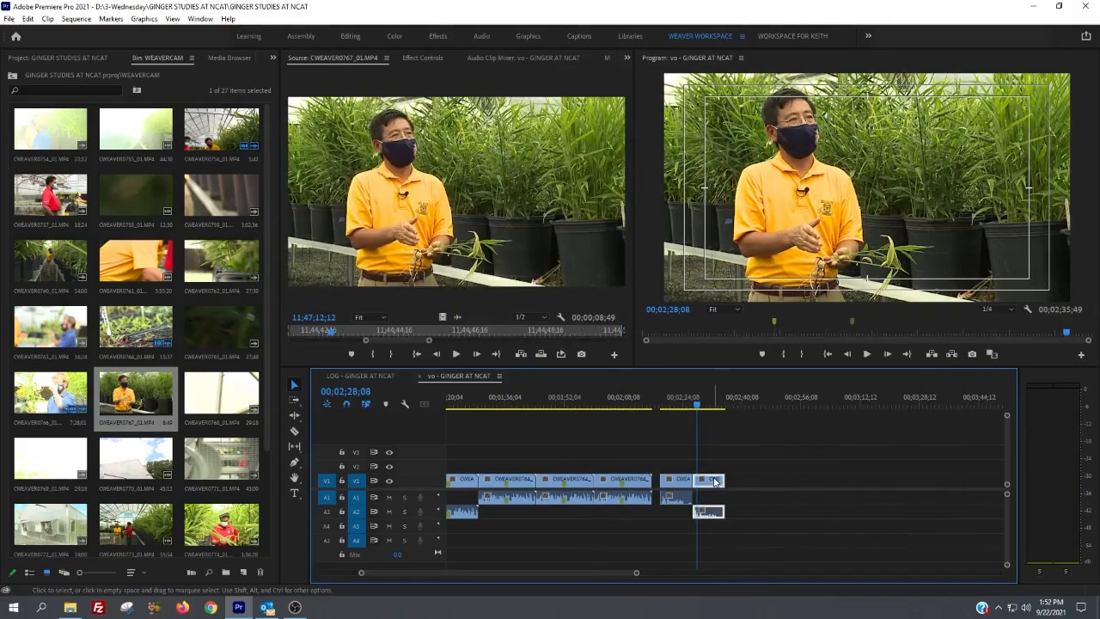
click(707, 418)
key(space)
key(space)
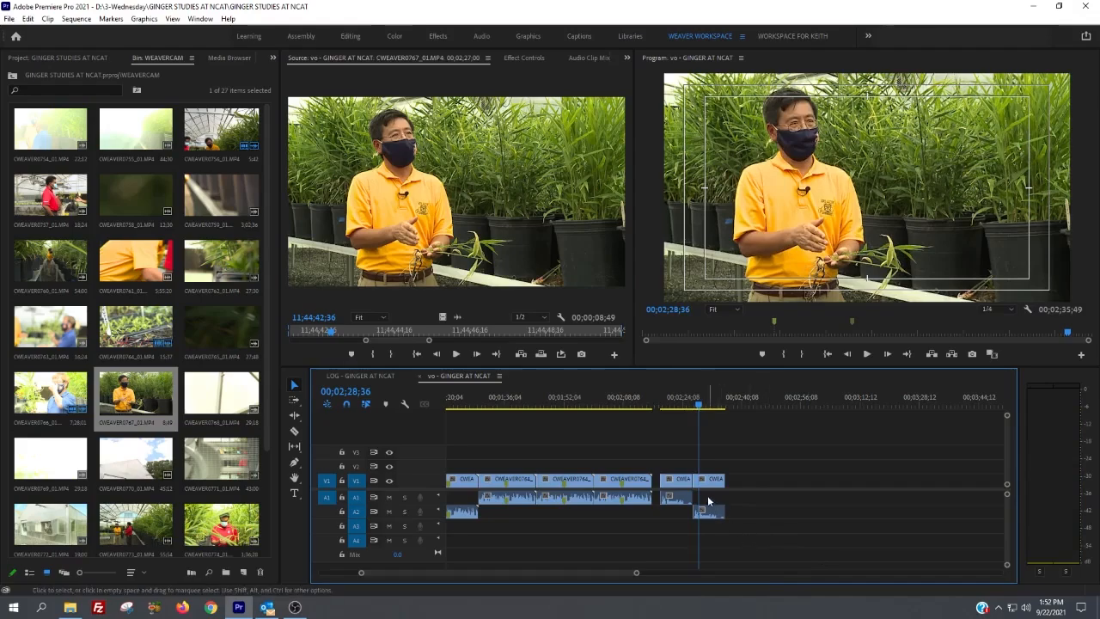
Step: Move the last clip's audio to track A1 and on to A4, shifting the clip to start at 00;02;28;36
mouse_move(712, 511)
mouse_down()
mouse_move(741, 508)
mouse_move(715, 505)
mouse_up()
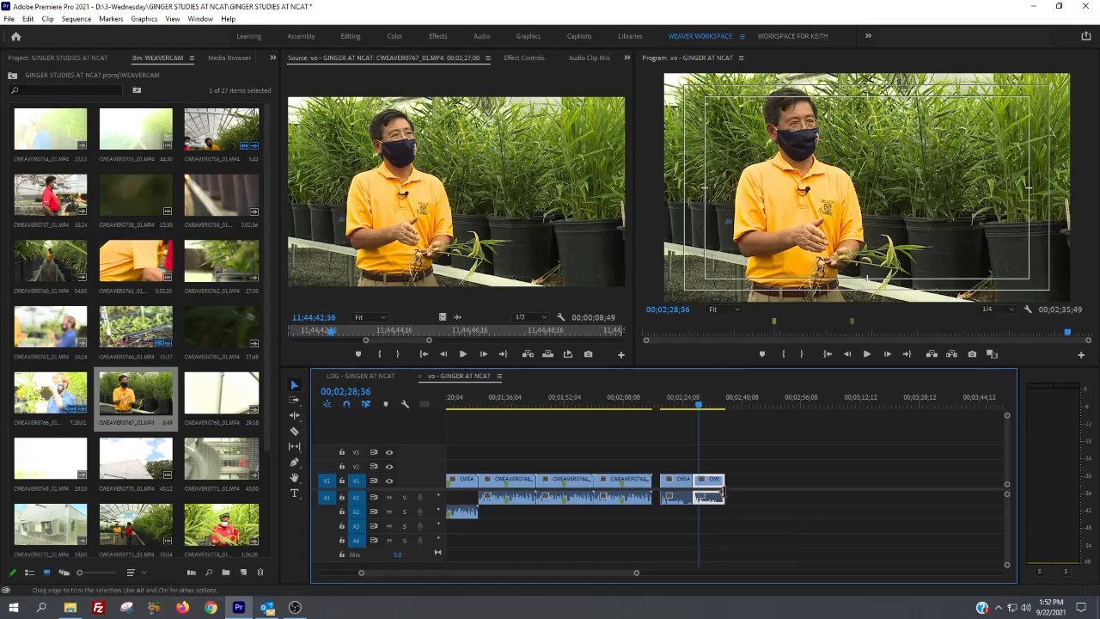
drag(710, 505, 711, 543)
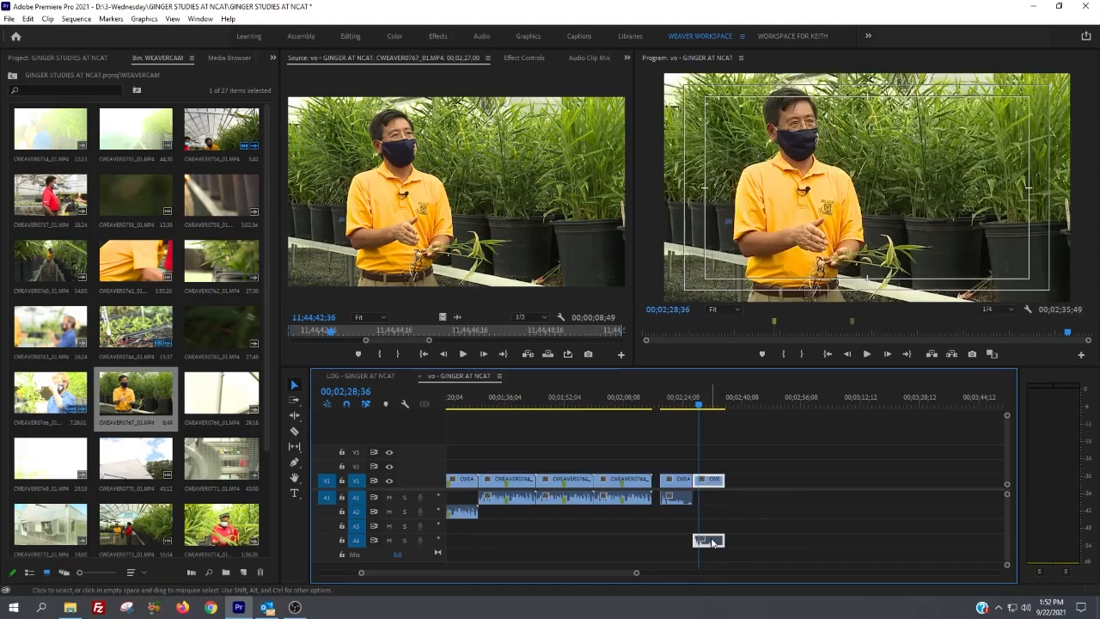
mouse_move(713, 483)
mouse_down()
mouse_move(708, 453)
mouse_move(716, 483)
mouse_up()
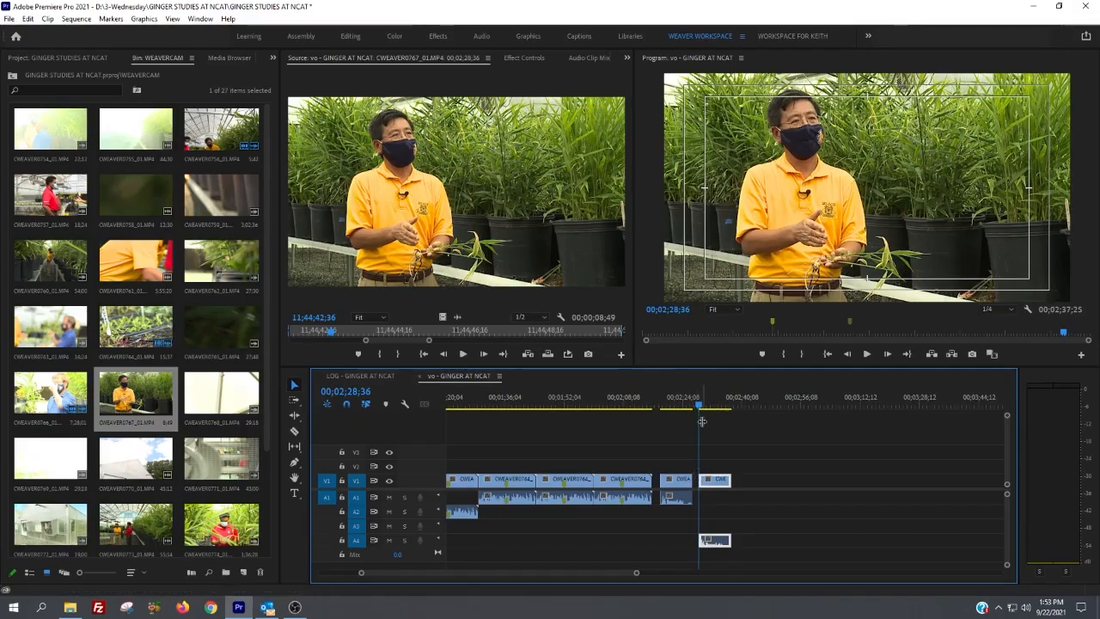
Step: Ripple delete the two gaps before the last two CWEAVER0767 clips in the sequence
click(658, 485)
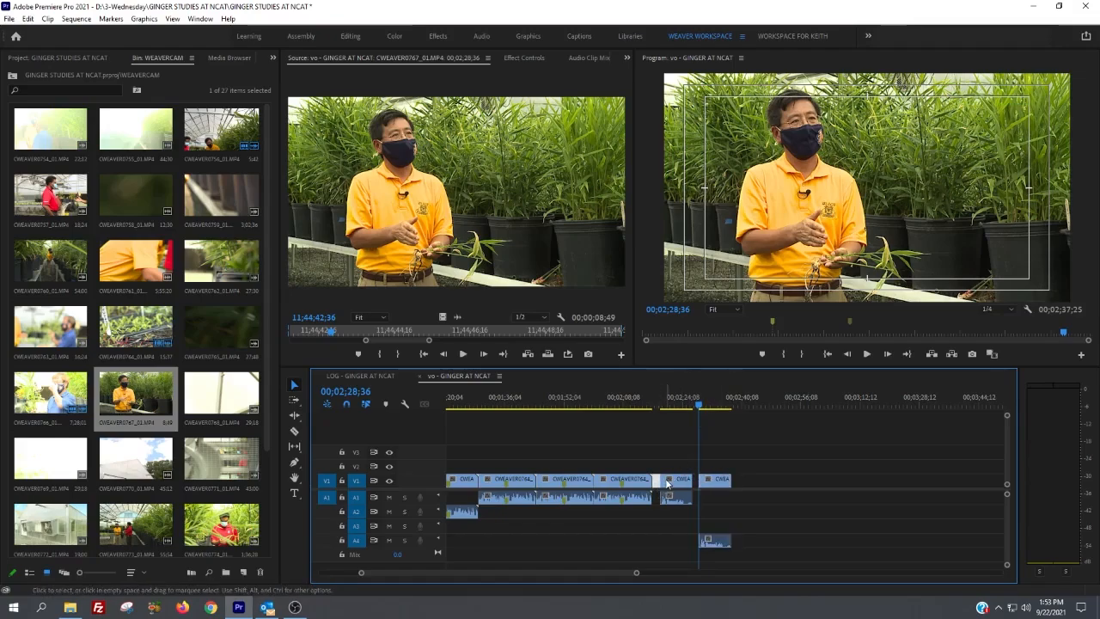
key(Delete)
click(688, 482)
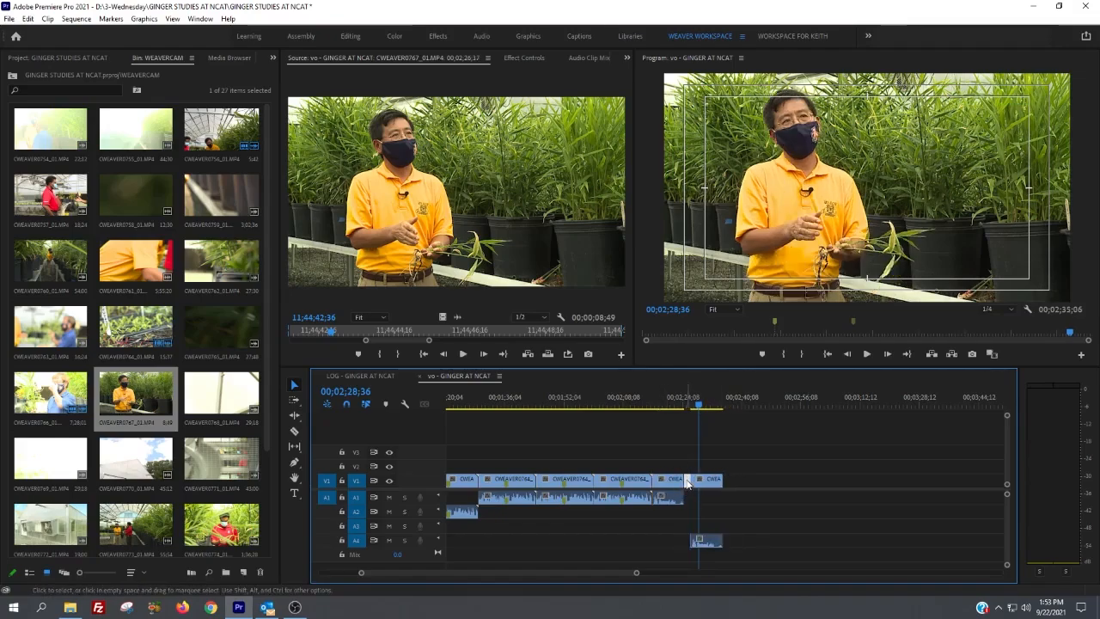
key(Delete)
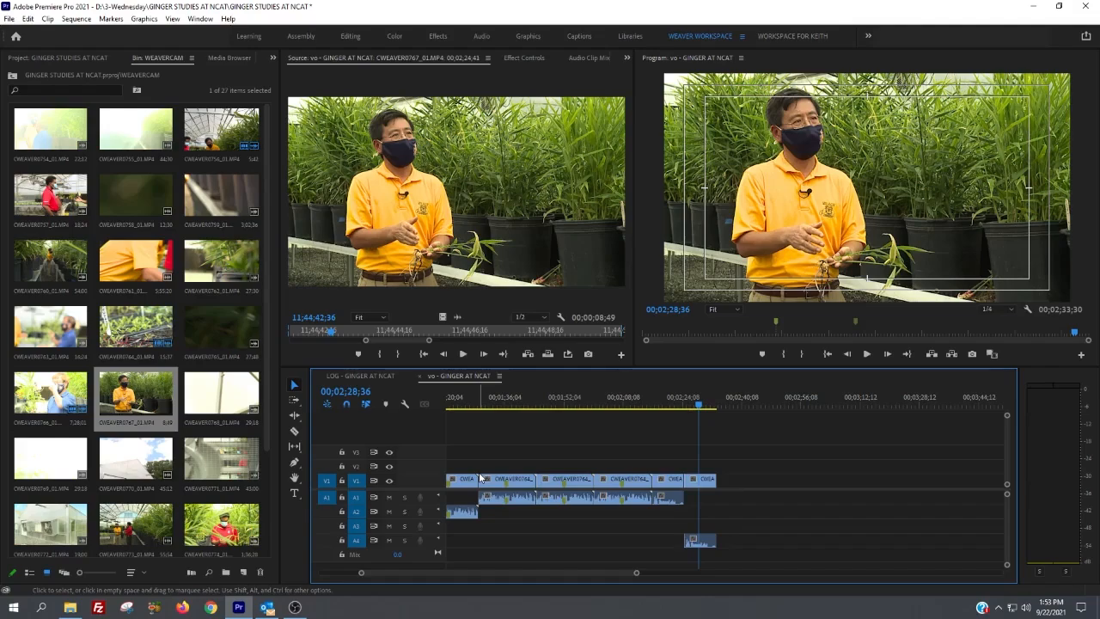
Step: With Track Select Forward, shift the clips after the first visible one later and open gaps between the three CWEAVER0764 clips
key(a)
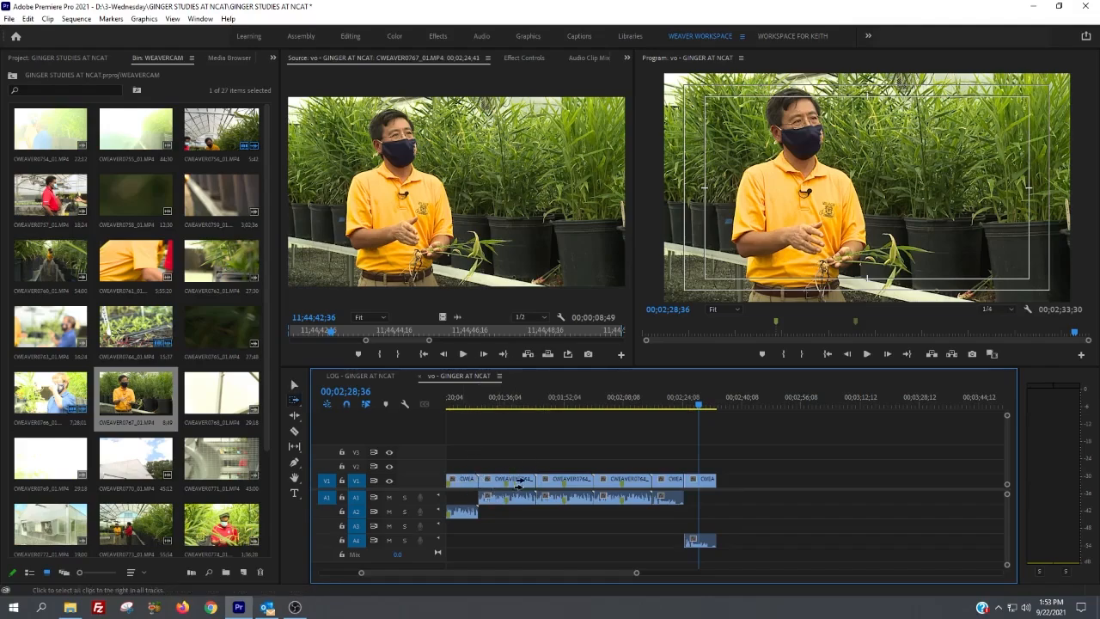
click(505, 481)
drag(505, 481, 666, 484)
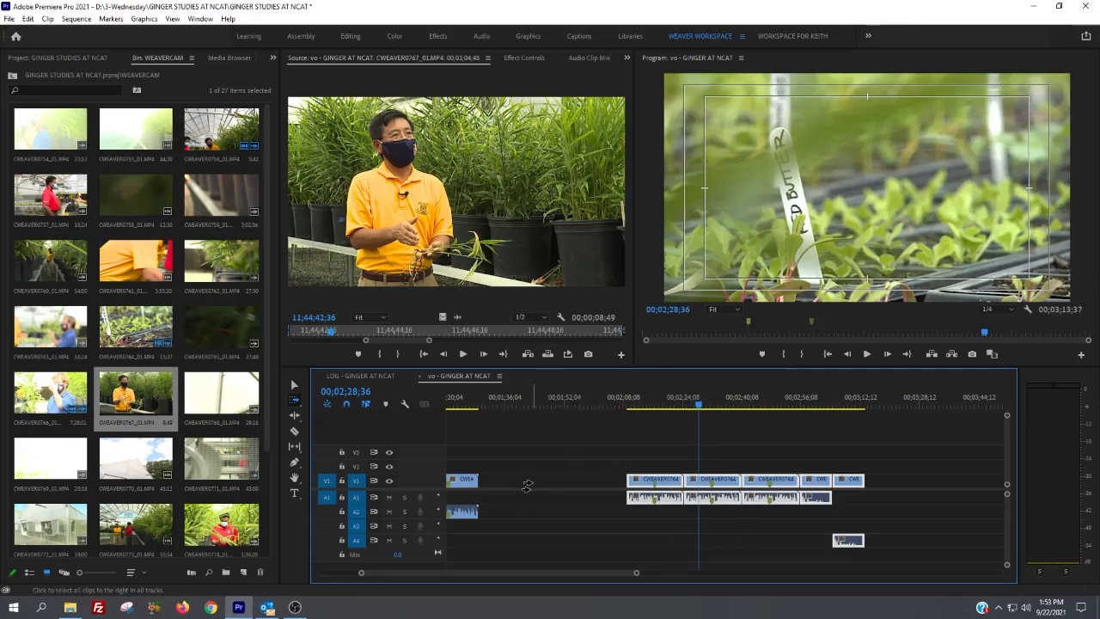
click(702, 483)
drag(703, 482, 916, 478)
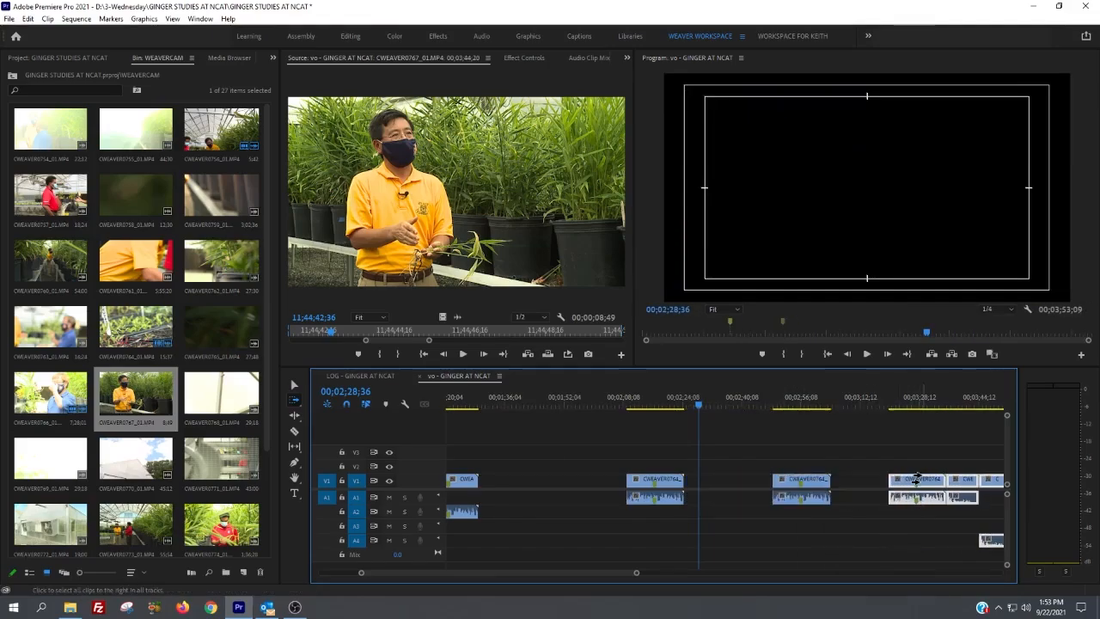
Step: Close the gap after the second visible clip and shift all visible clips later, keeping their video on V1
click(789, 479)
drag(789, 479, 704, 495)
drag(465, 479, 556, 475)
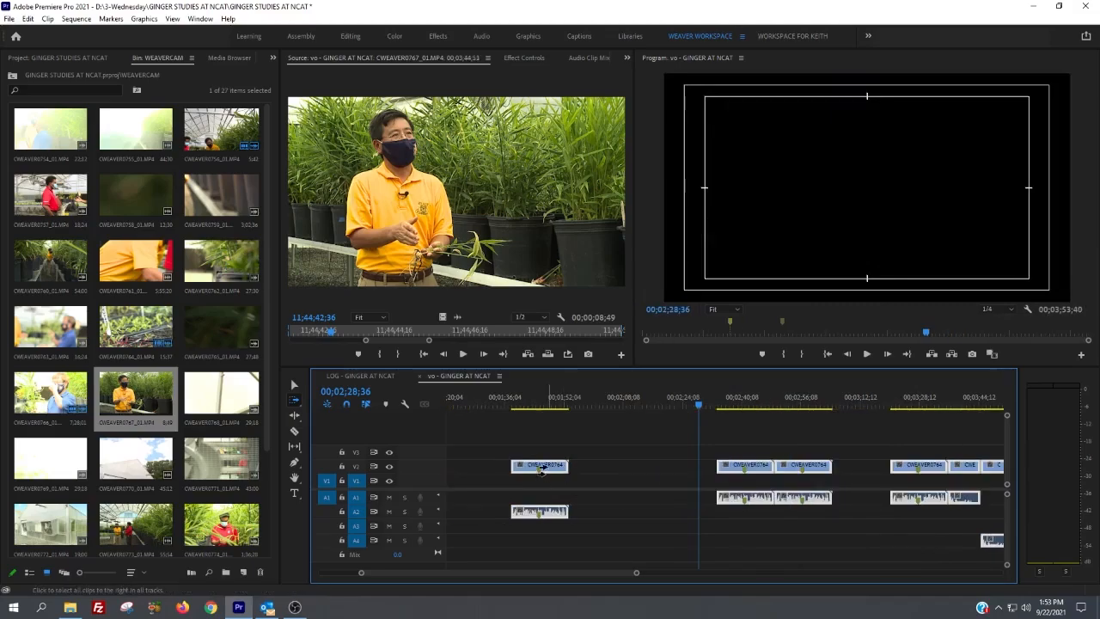
drag(536, 468, 525, 481)
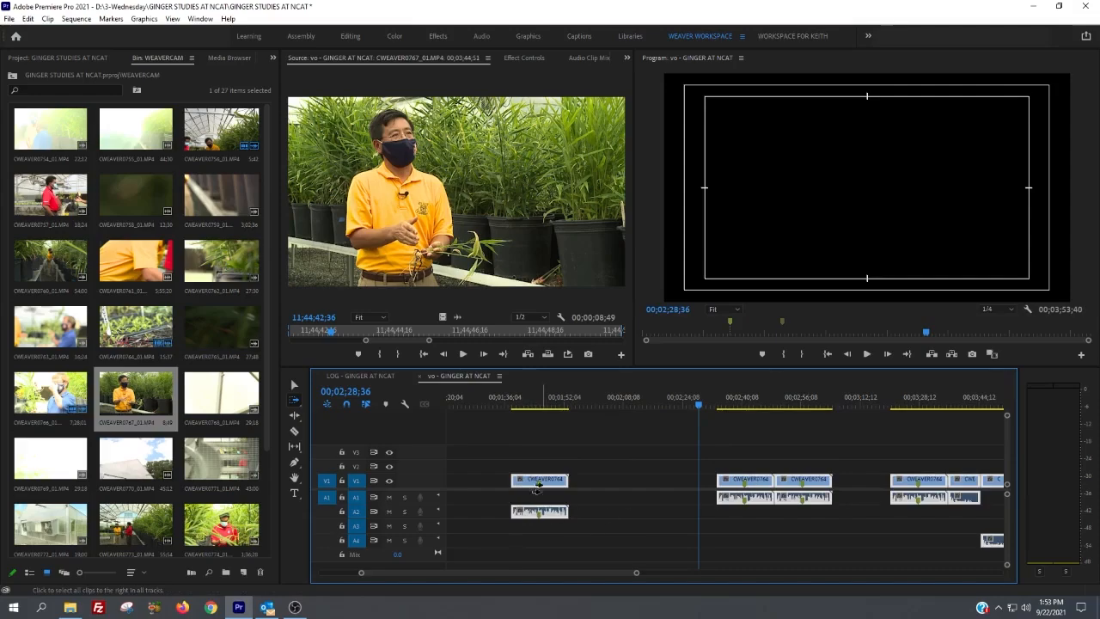
Step: Shift the clips after the first visible one earlier, leaving gaps between the CWEAVER0764 clips, and deselect everything with the Selection tool
click(734, 482)
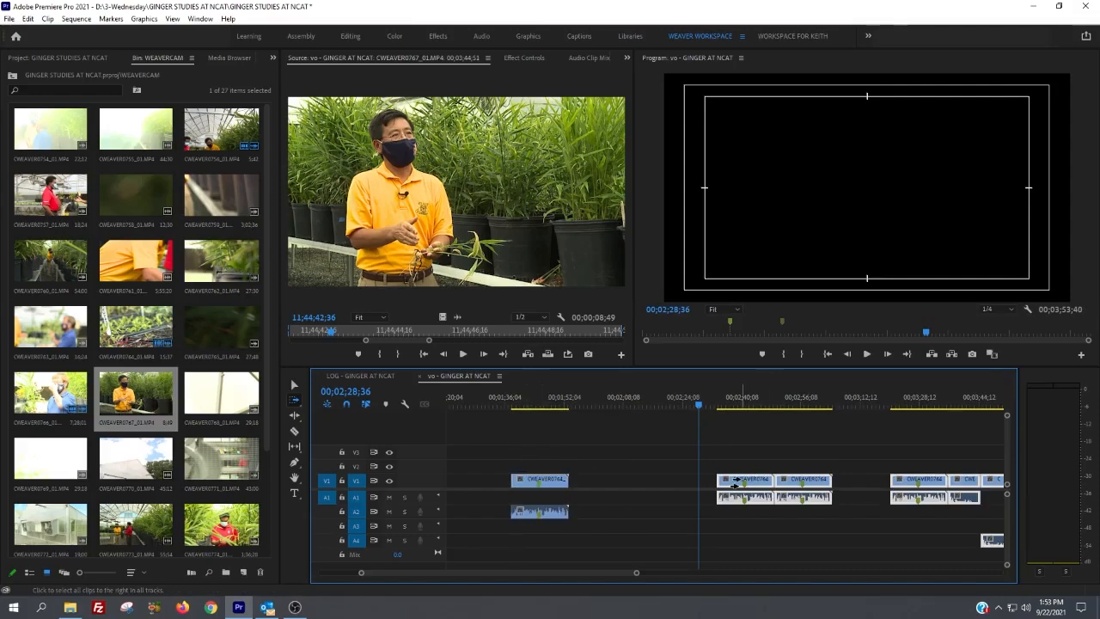
drag(735, 482, 683, 483)
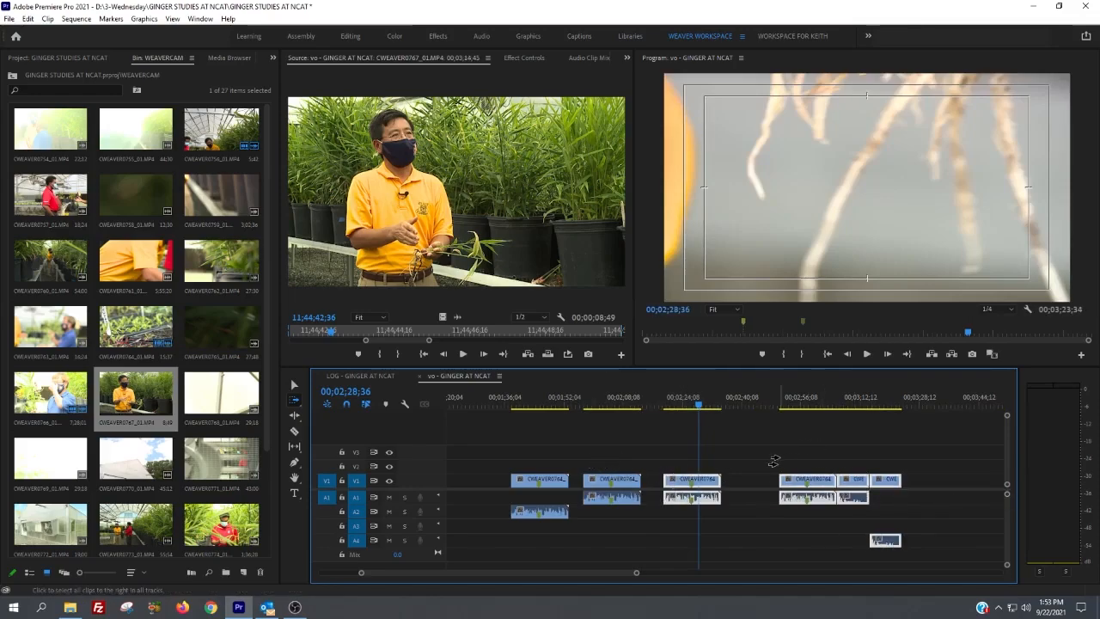
key(v)
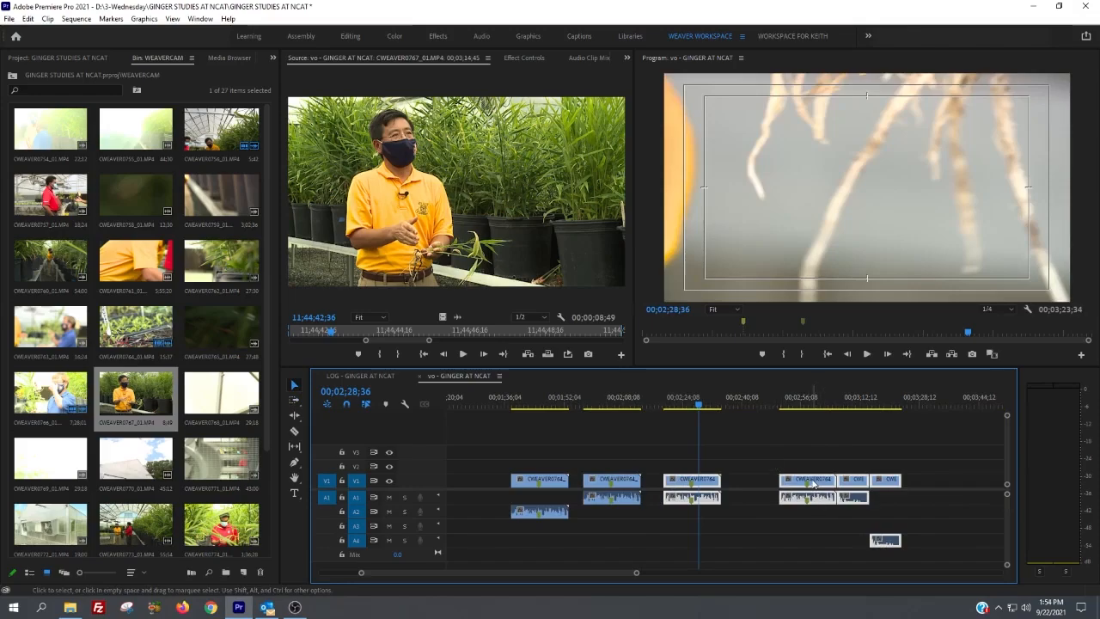
click(817, 466)
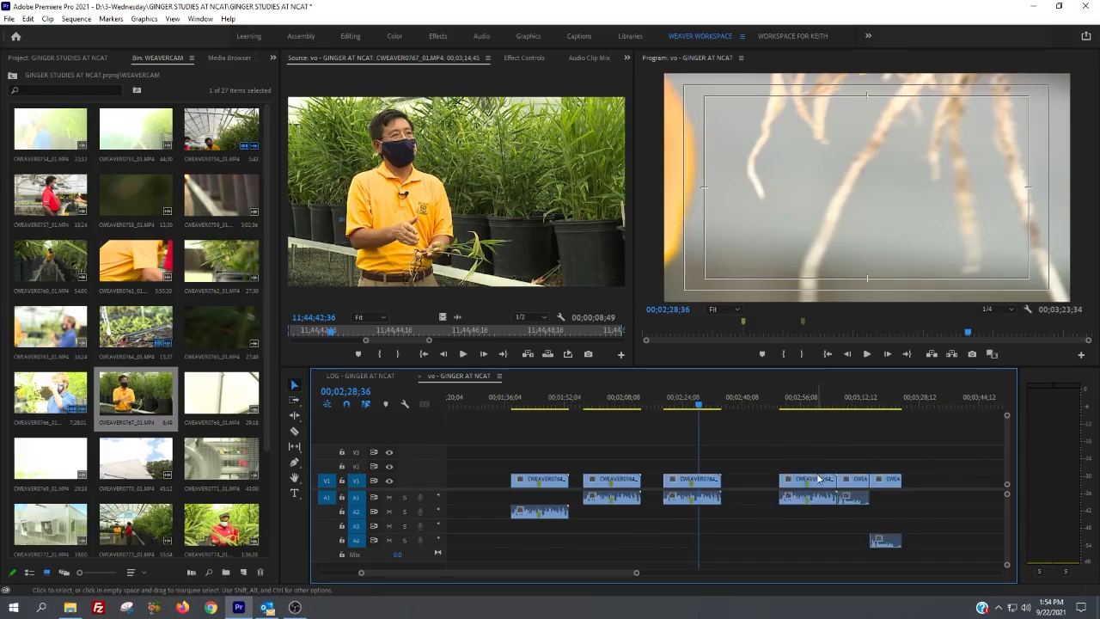
Step: Select the last CWEAVER0764 clip, and split the third visible clip near the playhead with the Razor tool
click(818, 480)
key(c)
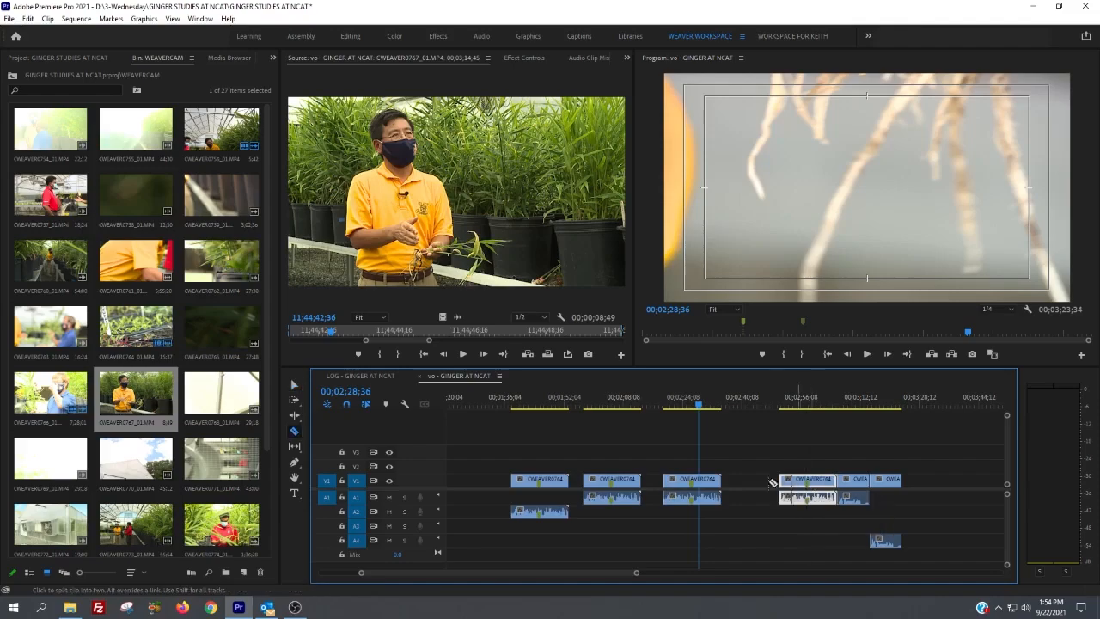
click(696, 480)
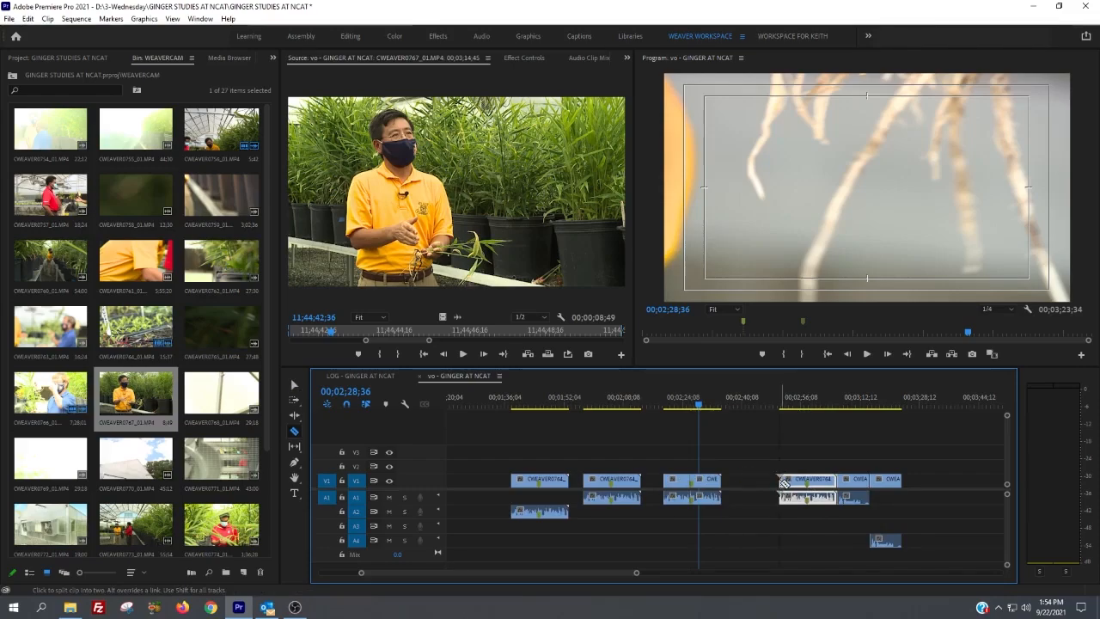
Step: Roll the edit between the last CWEAVER0764 clip and the following CWEAVER0767 clip earlier with the Rolling Edit tool
key(n)
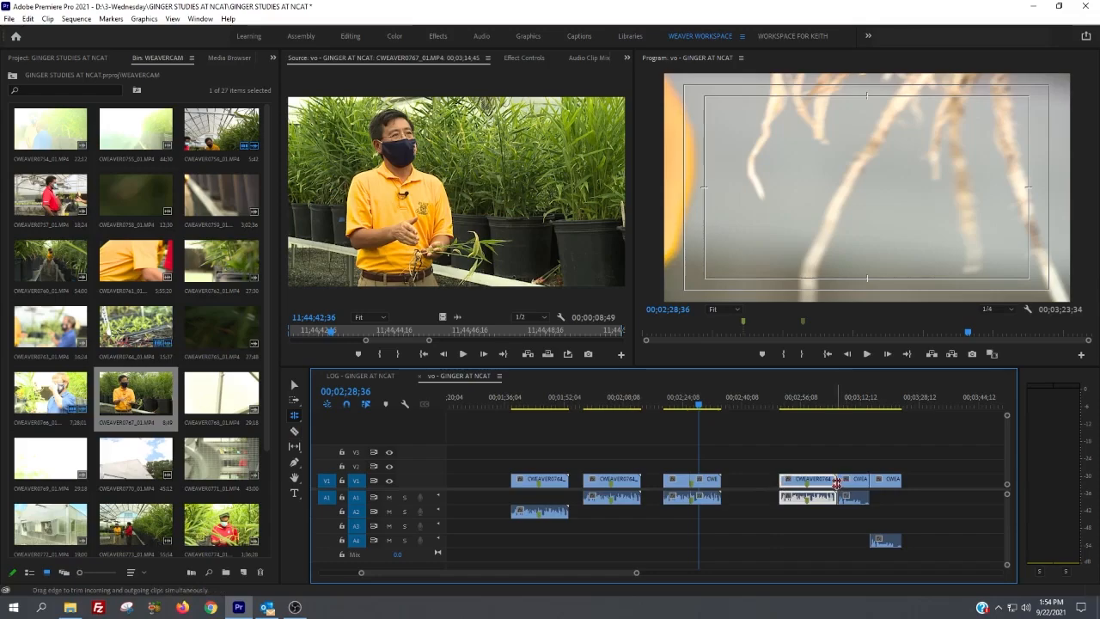
mouse_move(838, 481)
mouse_down()
mouse_move(814, 482)
mouse_move(823, 485)
mouse_up()
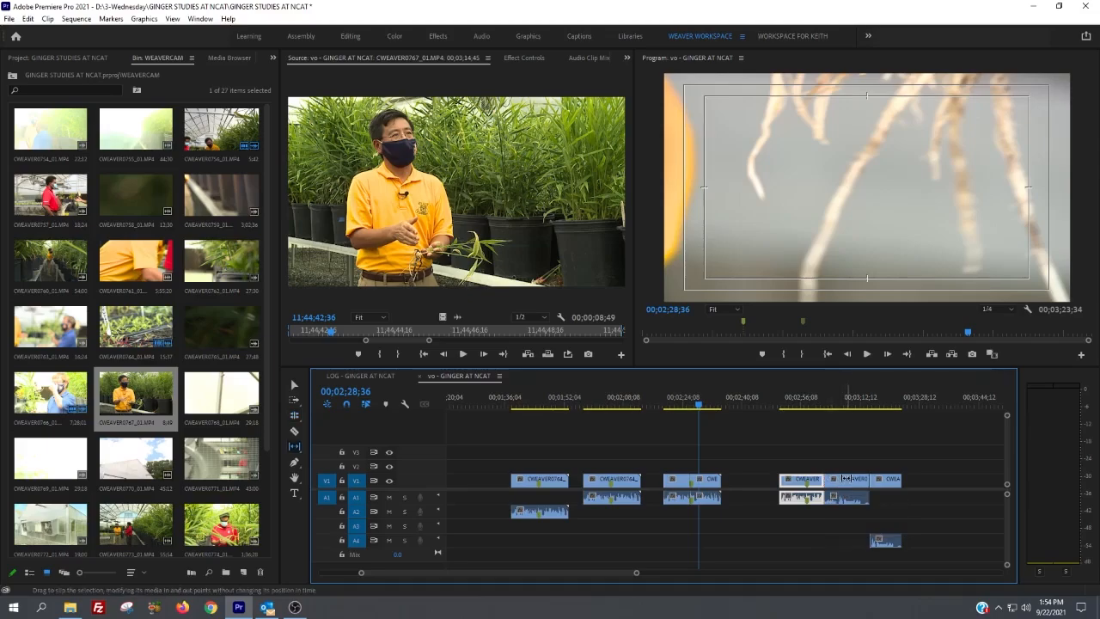
Step: Slip the contents of the CWEAVER0767 clip under 00;03;07;03, and roll the edit at its start slightly earlier
click(843, 405)
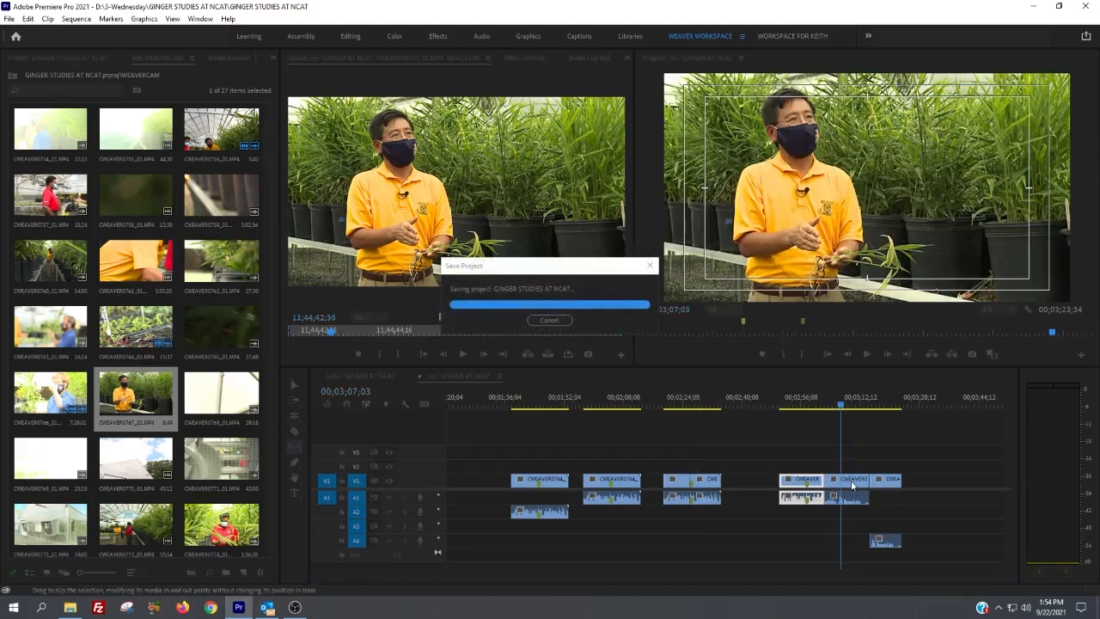
click(847, 481)
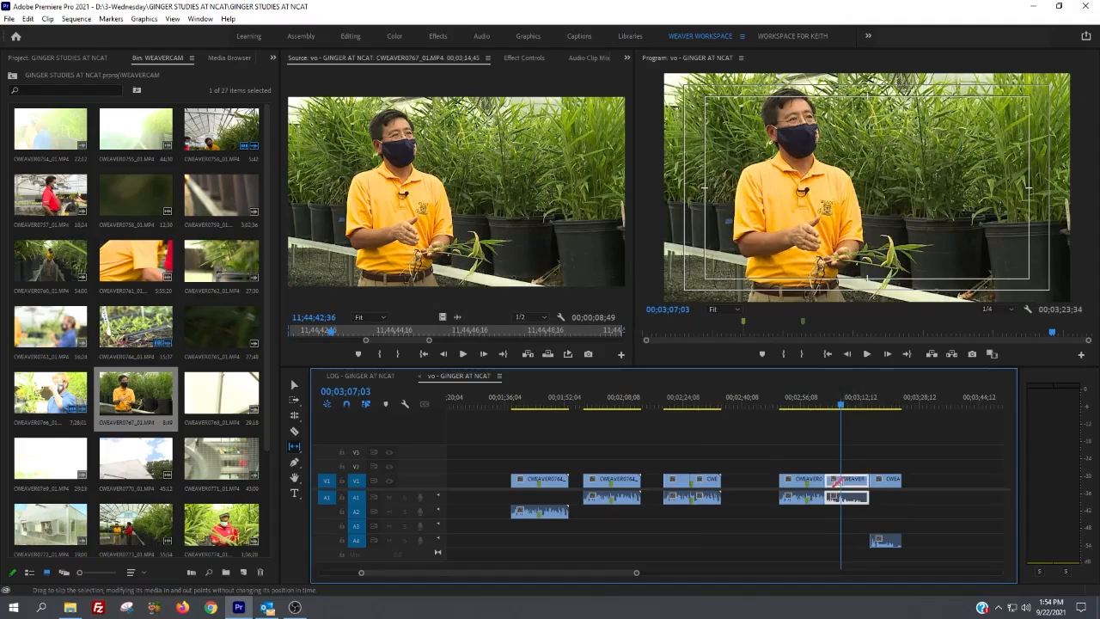
mouse_move(835, 483)
mouse_down()
mouse_move(860, 483)
mouse_move(817, 487)
mouse_up()
key(n)
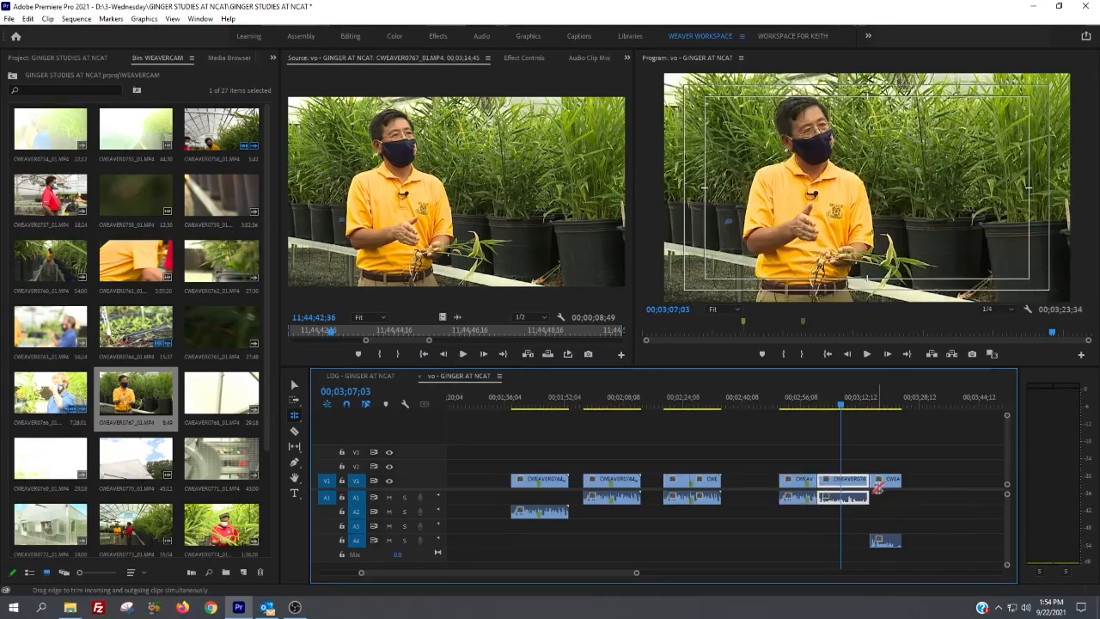
Step: Roll the edit at the start of the selected CWEAVER0767 clip later, and ripple-trim its start to the playhead at 00;03;06;54
drag(817, 480, 841, 483)
key(y)
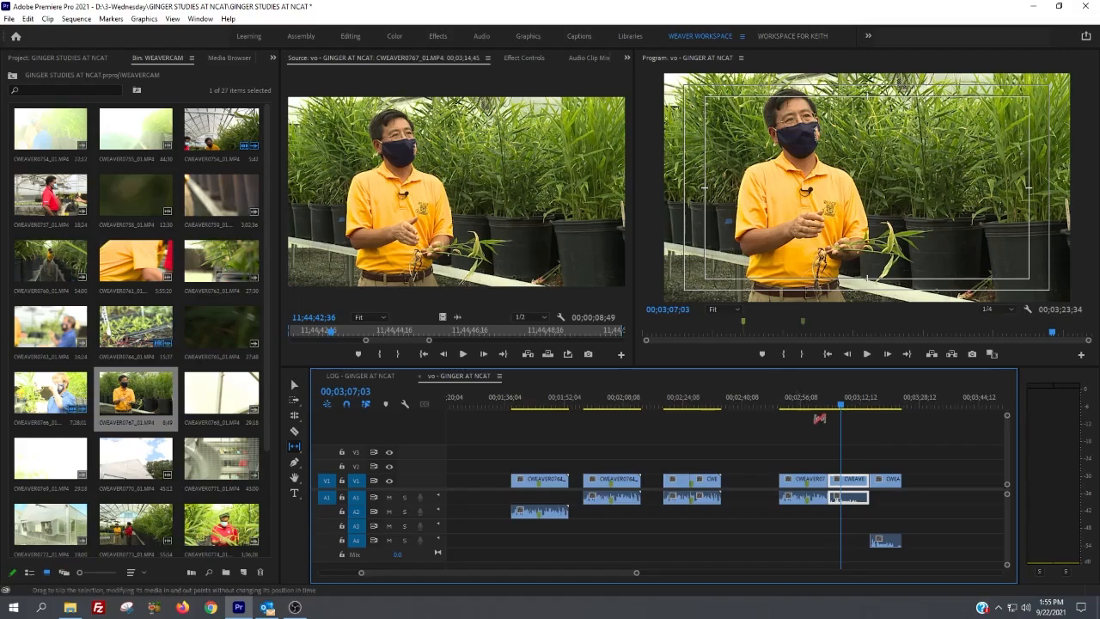
click(838, 405)
drag(839, 408, 840, 407)
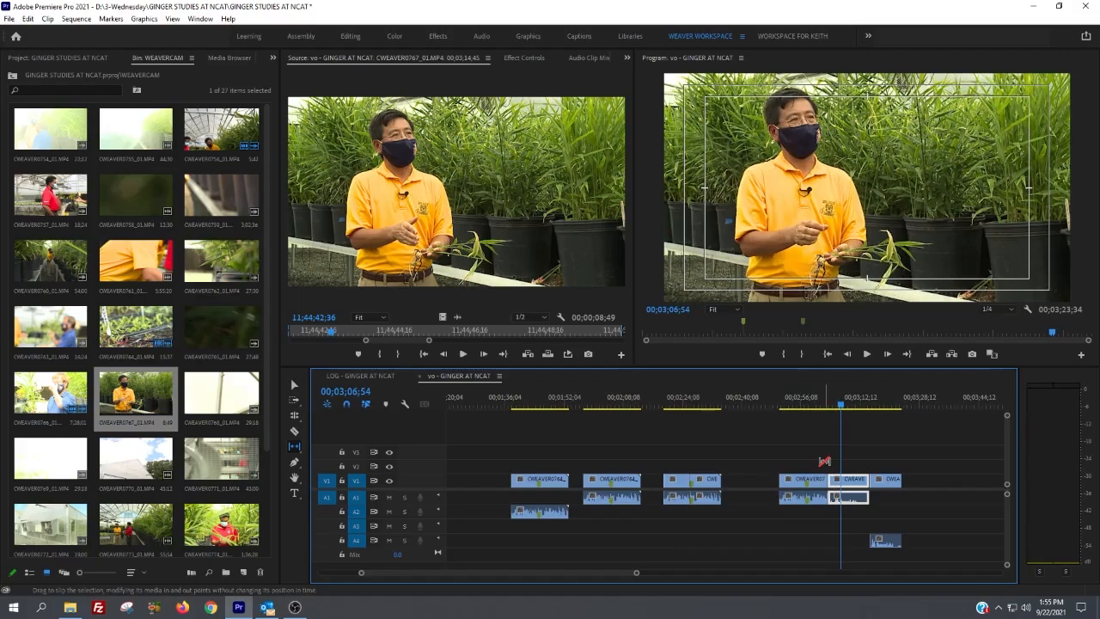
key(v)
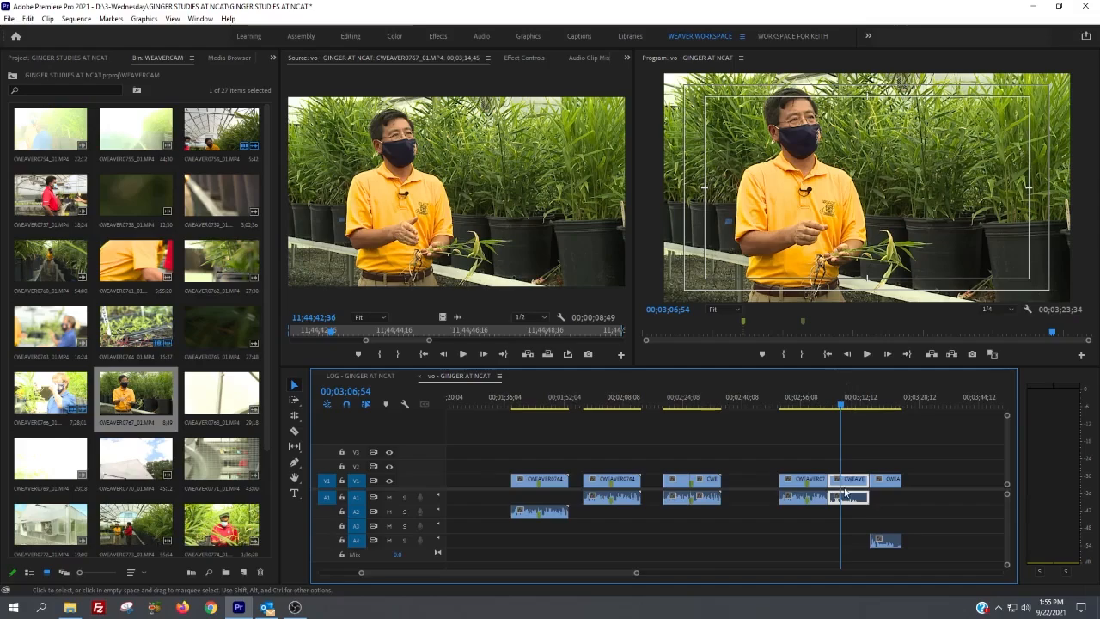
key(q)
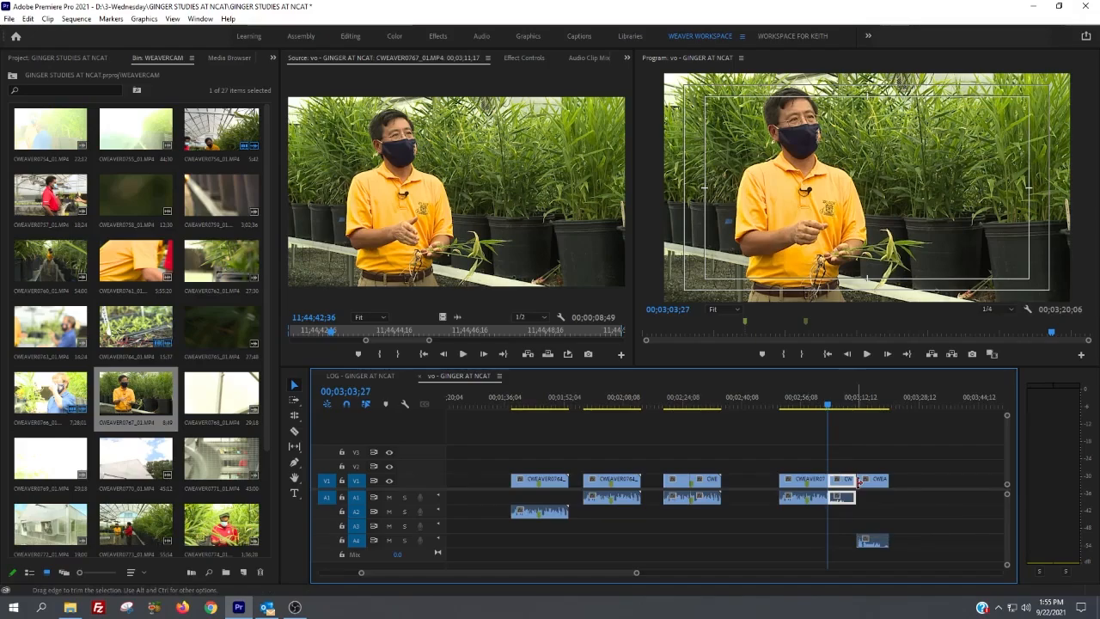
Step: Play the sequence up to 00;03;06;25 and ripple-trim the end of the selected CWEAVER0767 clip to that point
key(space)
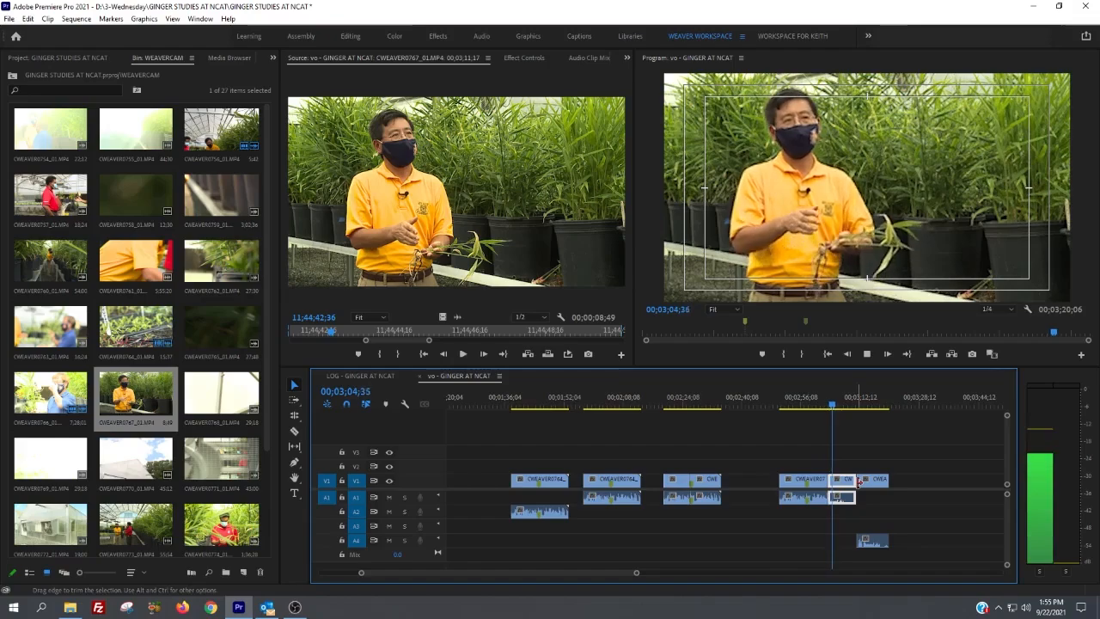
key(space)
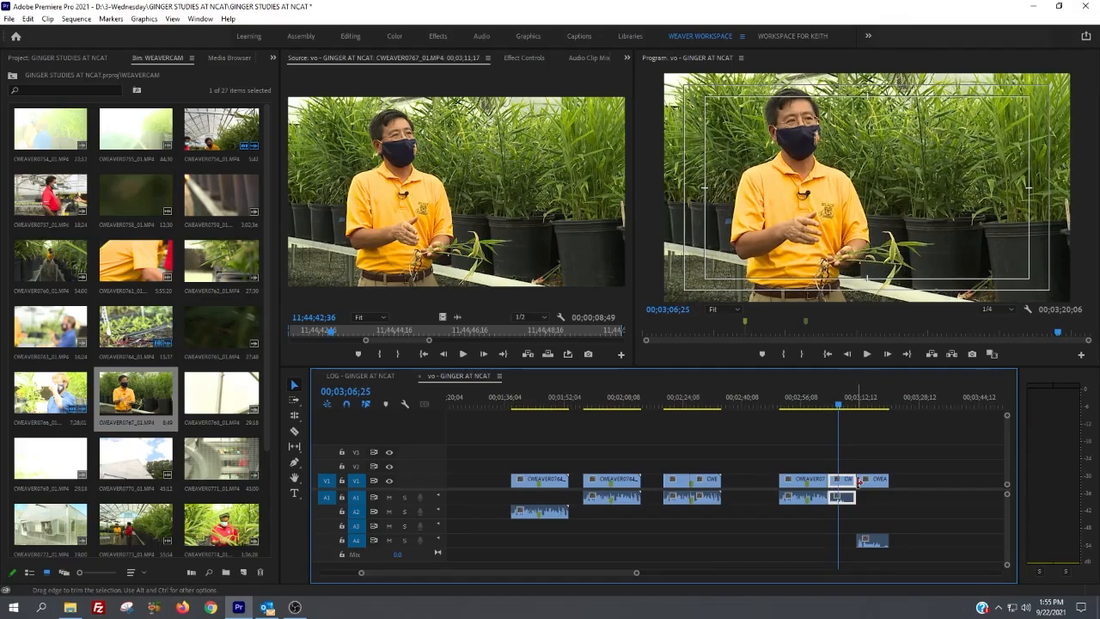
key(w)
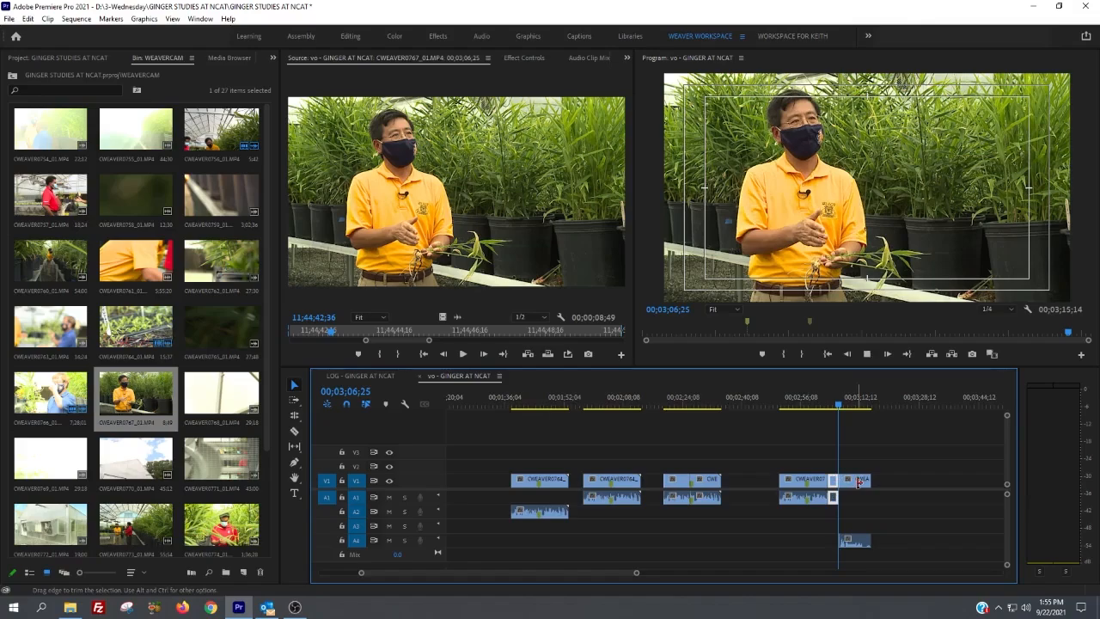
Step: Play into the last clip, step back to 00;03;08;07, and ripple-trim the clip's start to the playhead
key(space)
key(space)
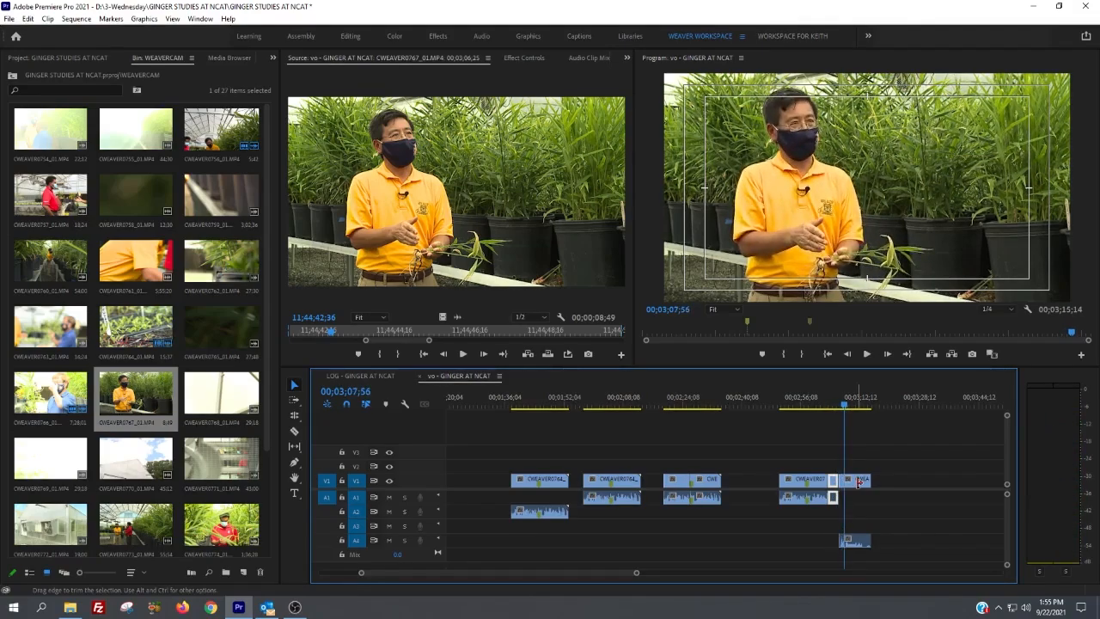
key(space)
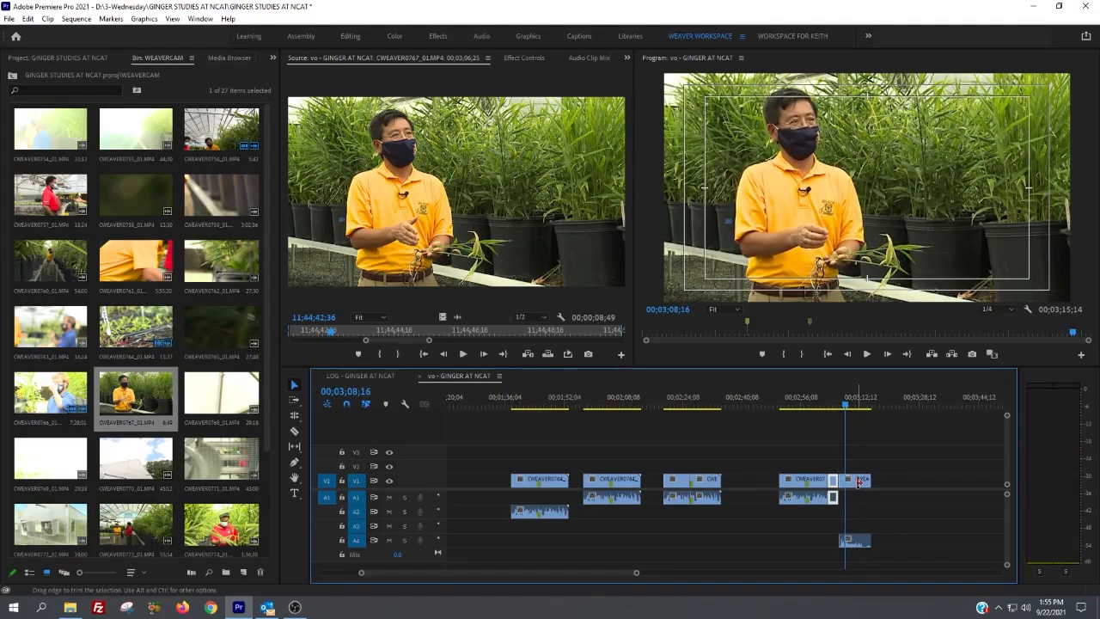
key(Left)
key(Left)
key(Left)
key(Left)
key(Left)
key(Left)
key(Left)
key(Left)
key(Left)
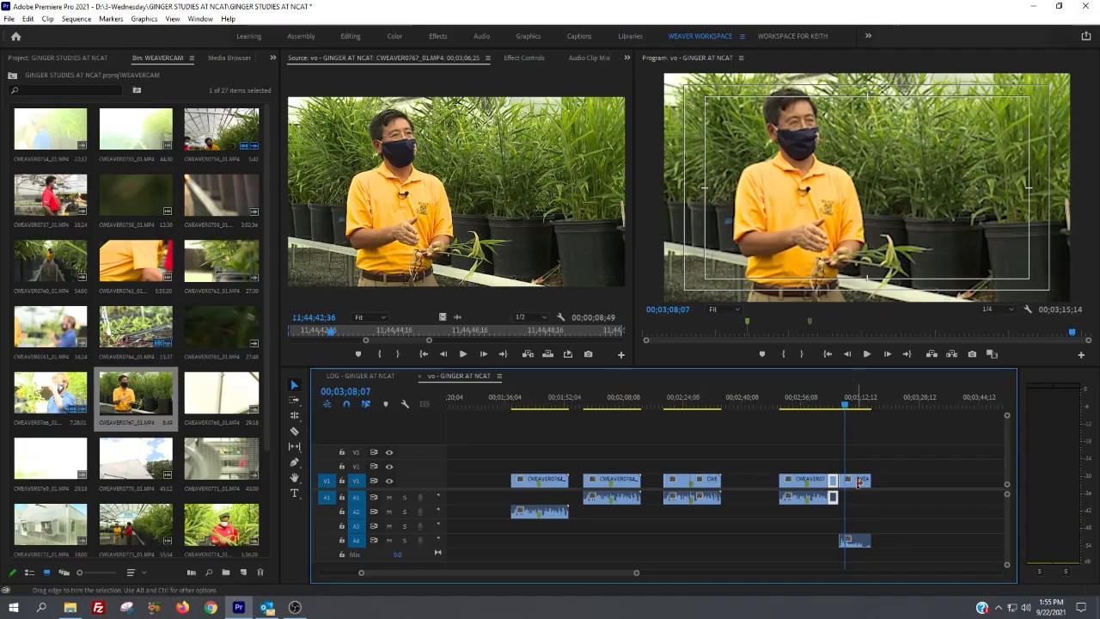
key(q)
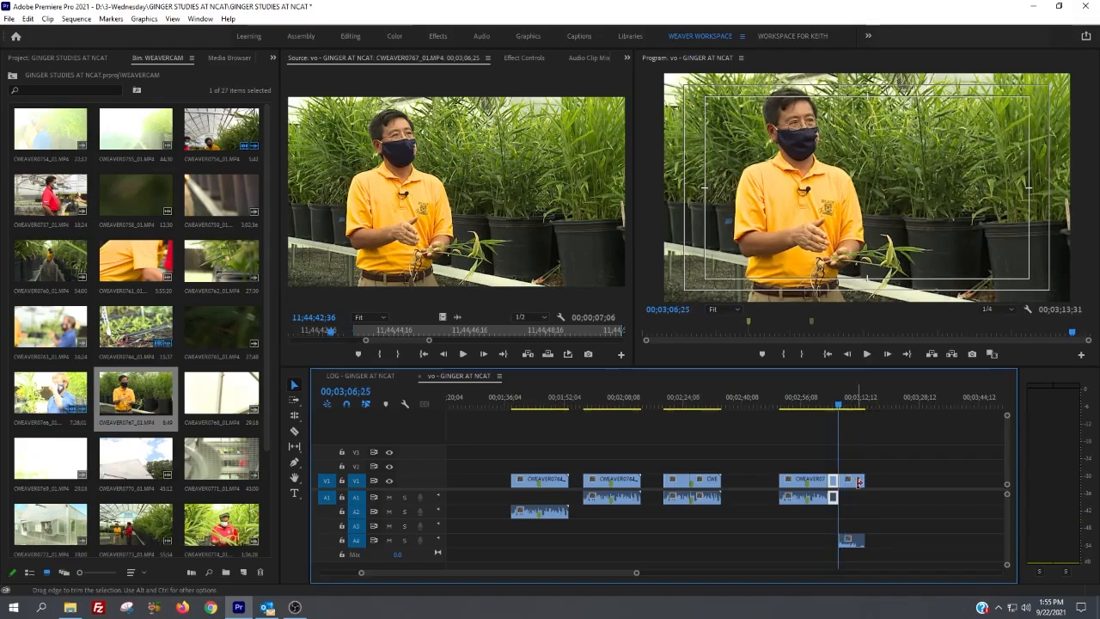
Step: Ripple-delete the gaps between the clips on V1 and the gap before the first visible clip
click(742, 482)
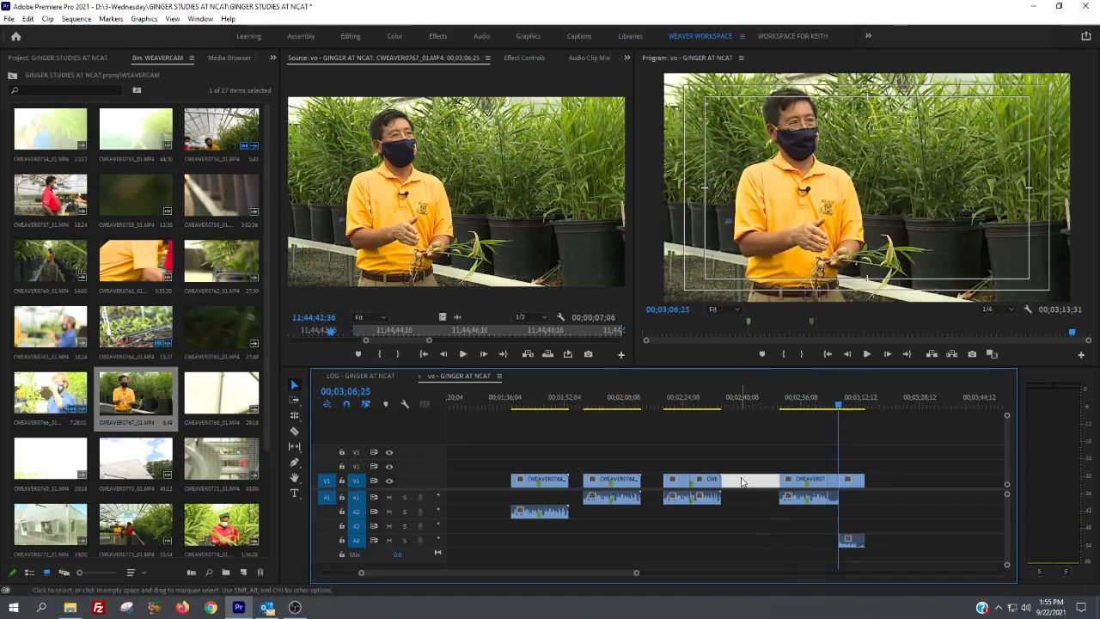
key(Delete)
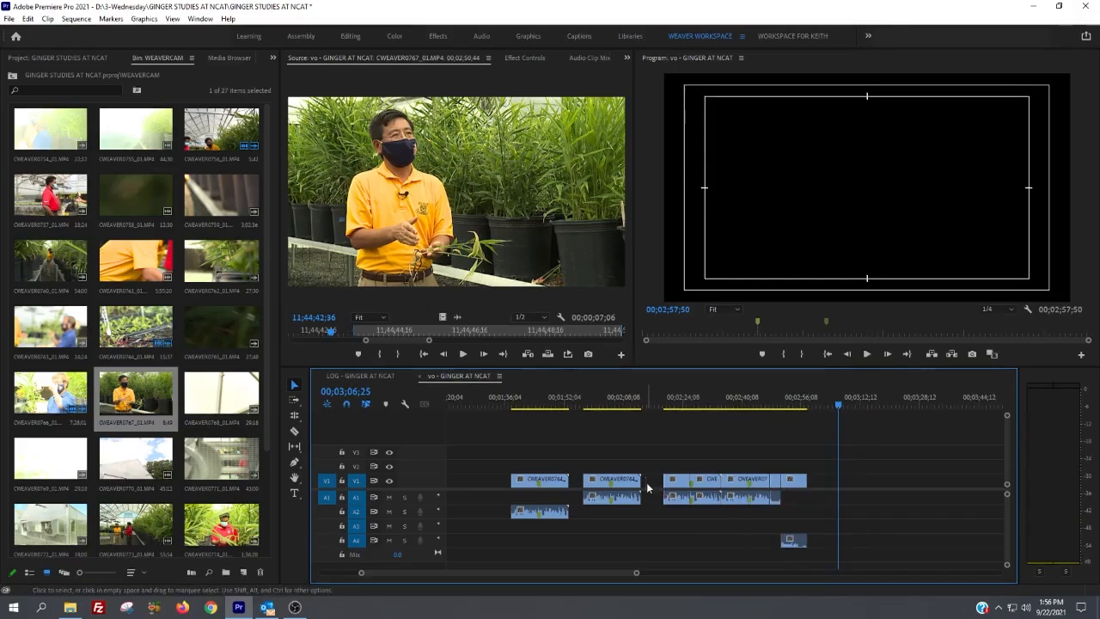
key(Delete)
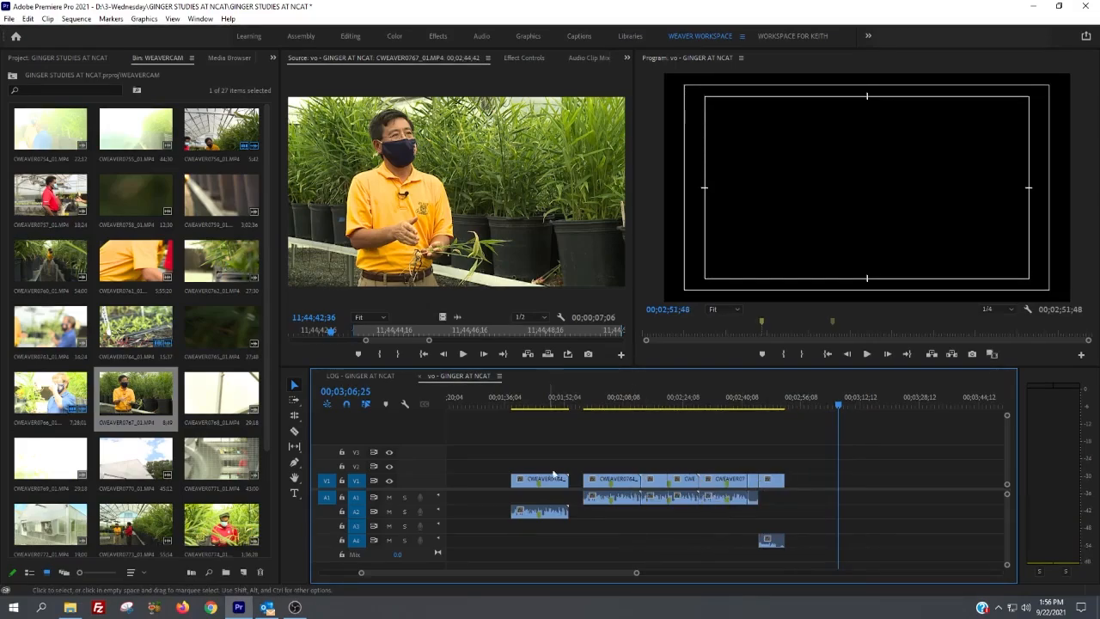
click(575, 481)
key(Delete)
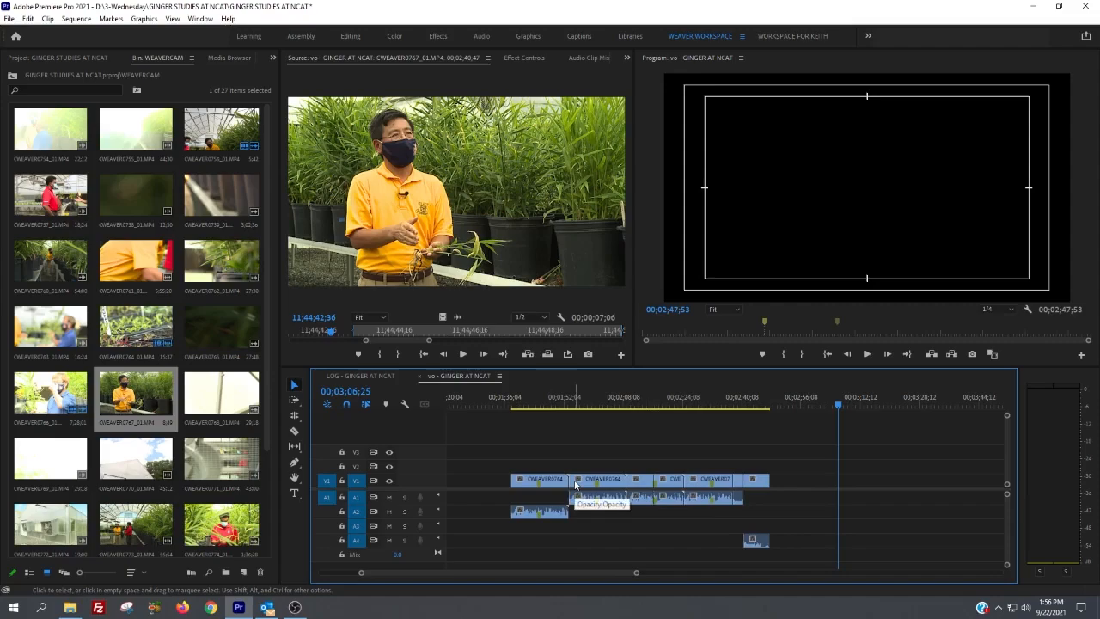
click(486, 478)
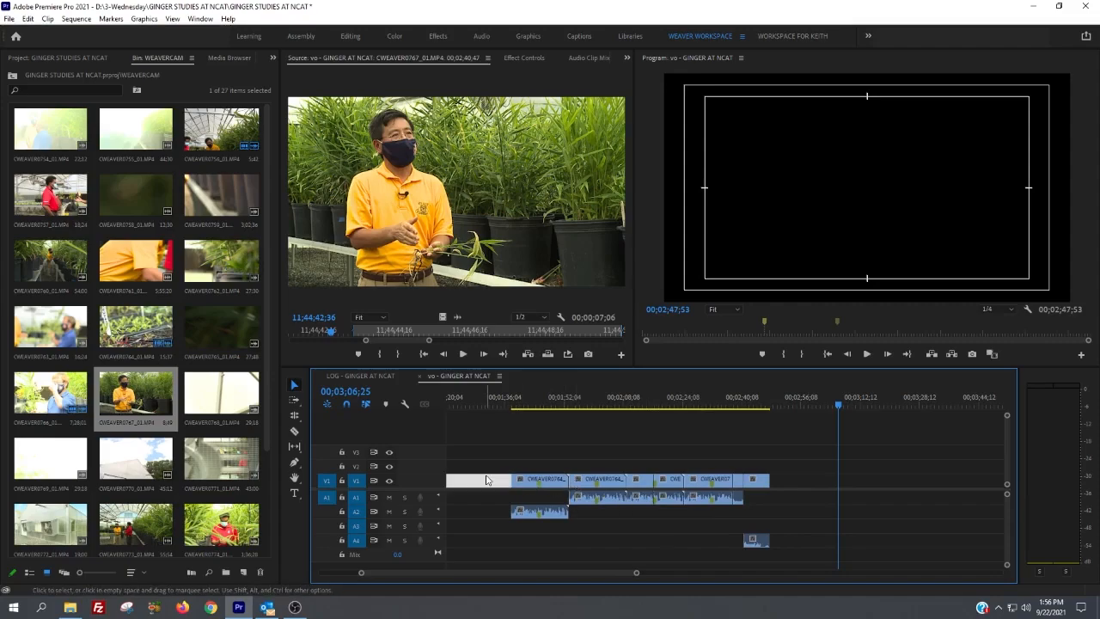
key(Delete)
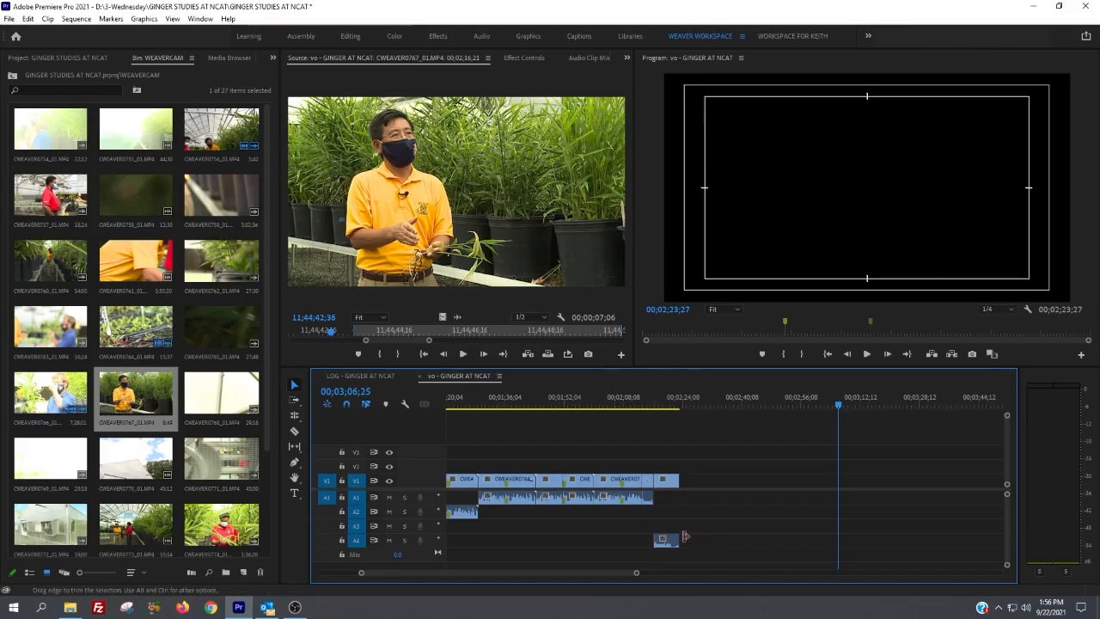
Step: Move the last clip's audio from track A4 to A2, activate the Rate Stretch tool, and save the project
drag(671, 536, 678, 514)
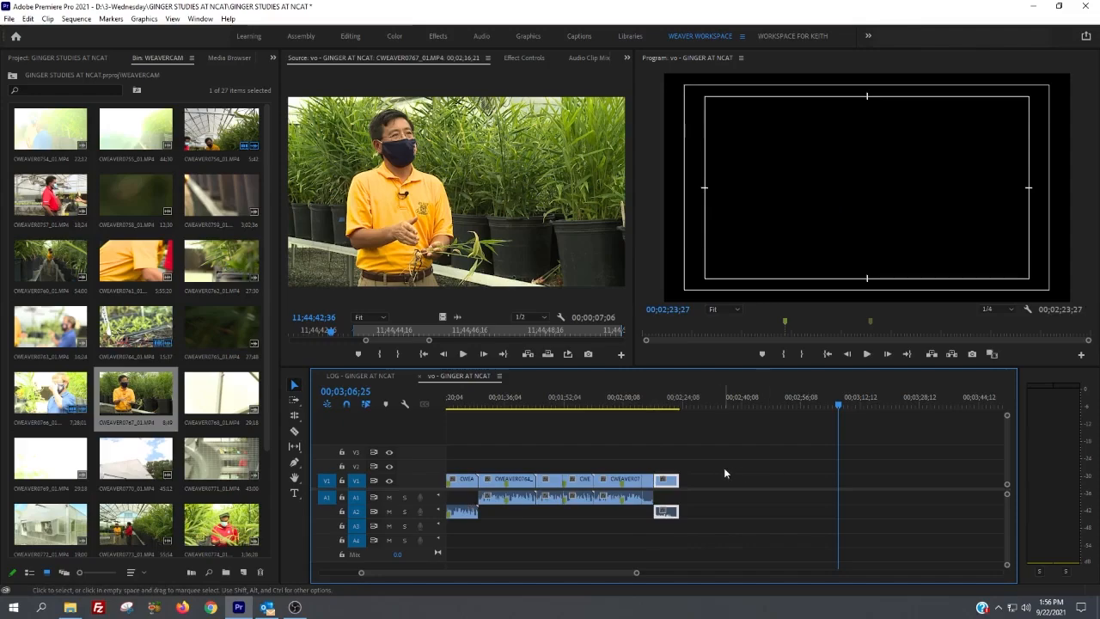
key(r)
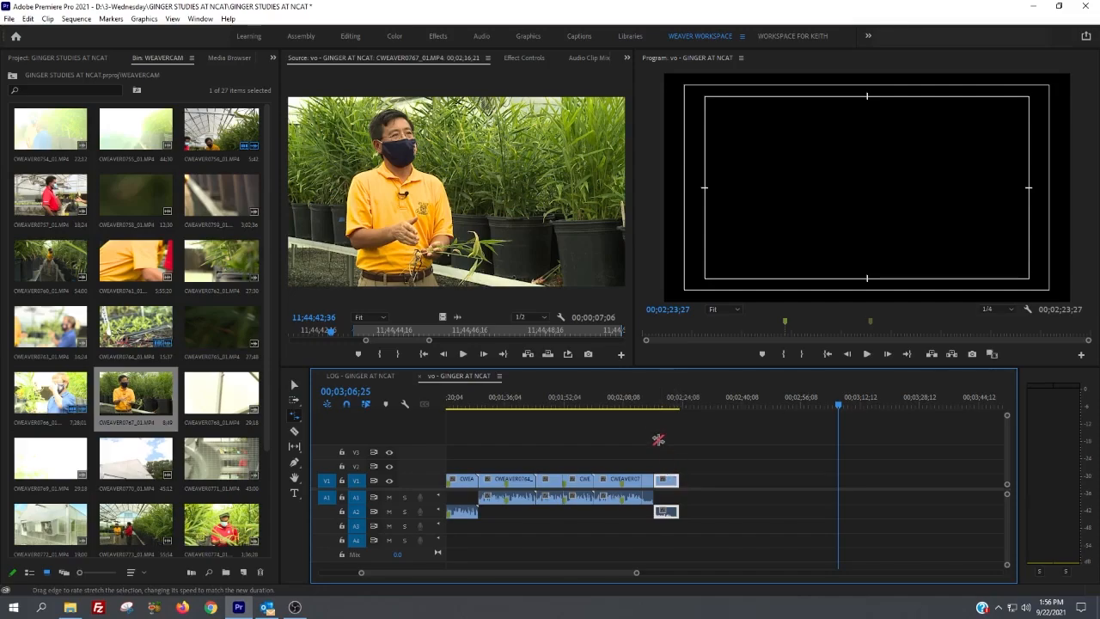
key(ctrl+s)
Step: Slow down the last CWEAVER0767 clip by rate-stretching its end to 00;02;56;53, and undo the stretch
drag(681, 481, 802, 483)
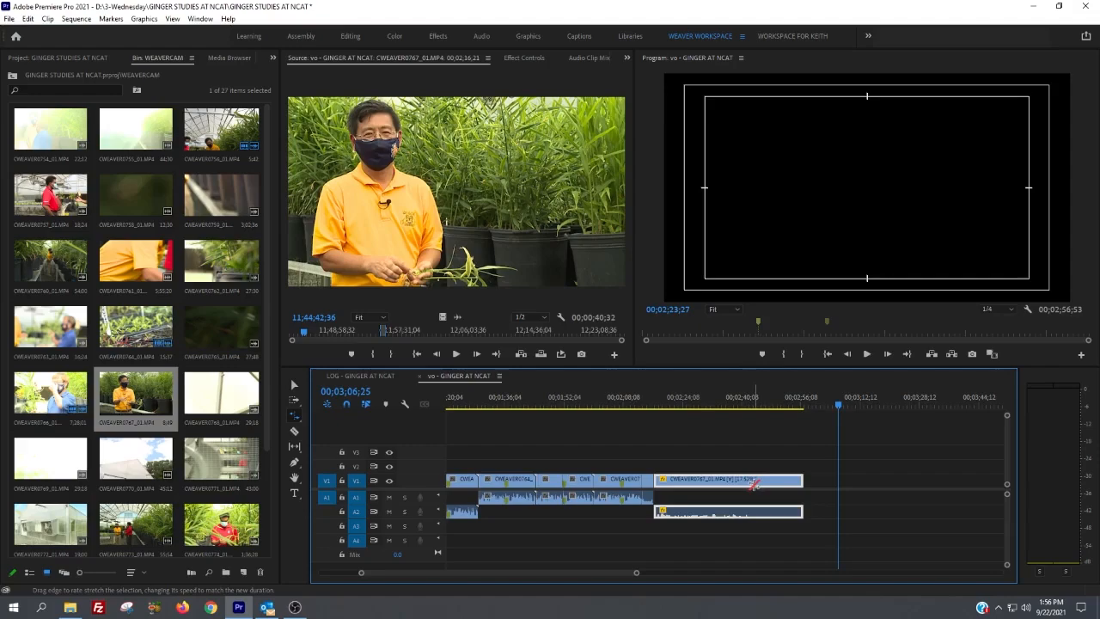
key(ctrl+z)
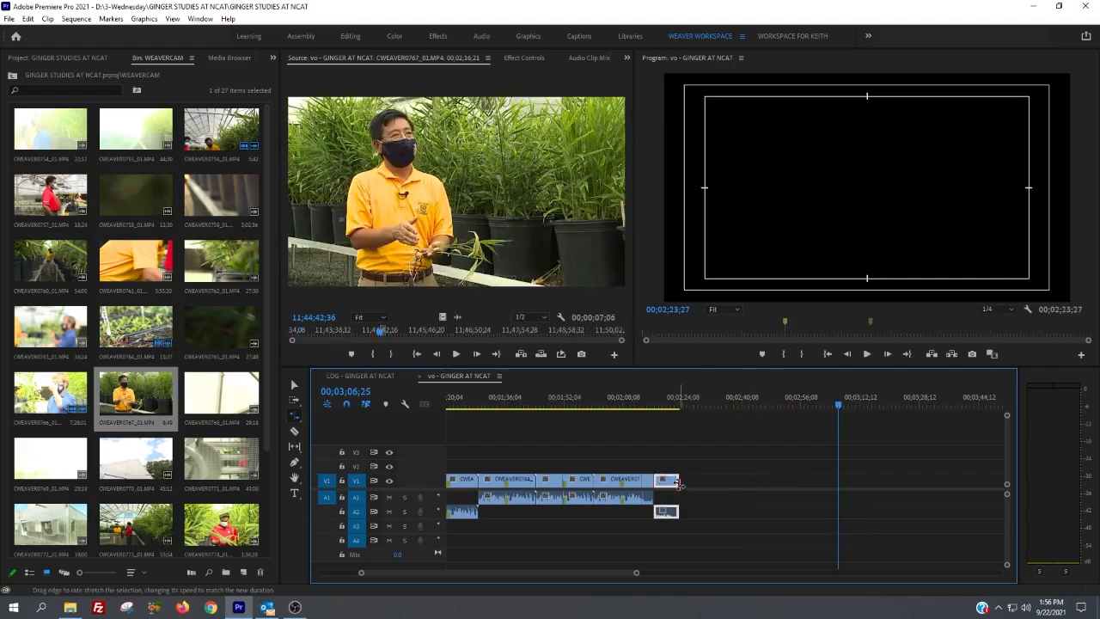
Step: Speed up the last CWEAVER0764 clip by rate-stretching its end earlier, and move the playhead to the clip's start at 00;02;00;15
drag(641, 482, 608, 478)
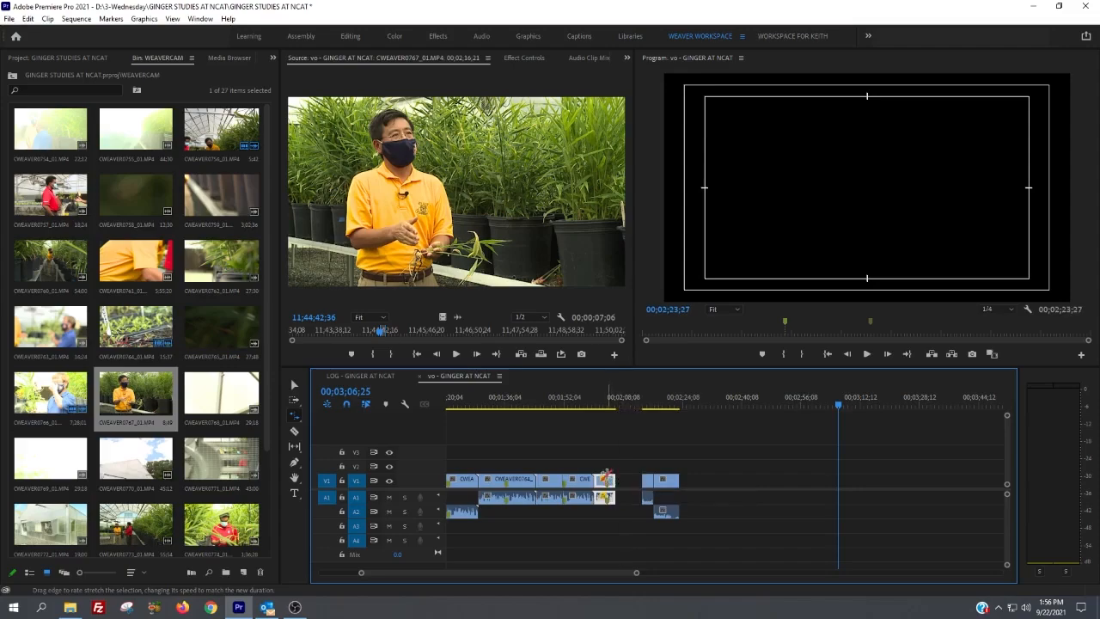
key(equal)
key(equal)
key(equal)
key(Up)
key(Up)
key(Up)
key(Up)
key(Up)
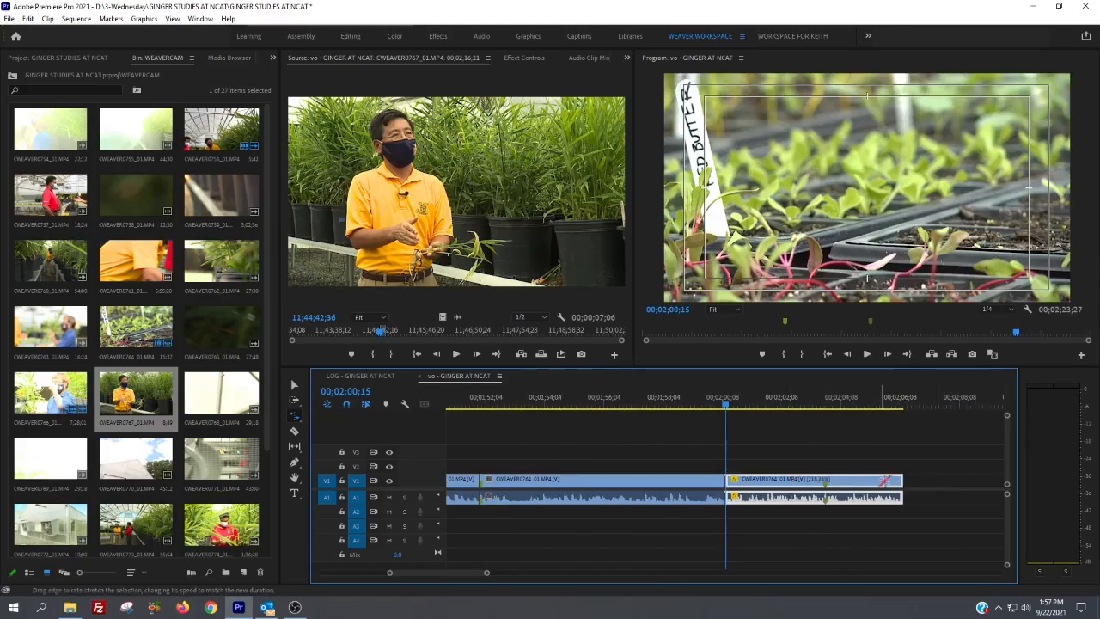
Step: Speed up the CWEAVER0764 clip starting at 00;02;00;15 further by rate-stretching it to less than half its length
drag(901, 481, 803, 484)
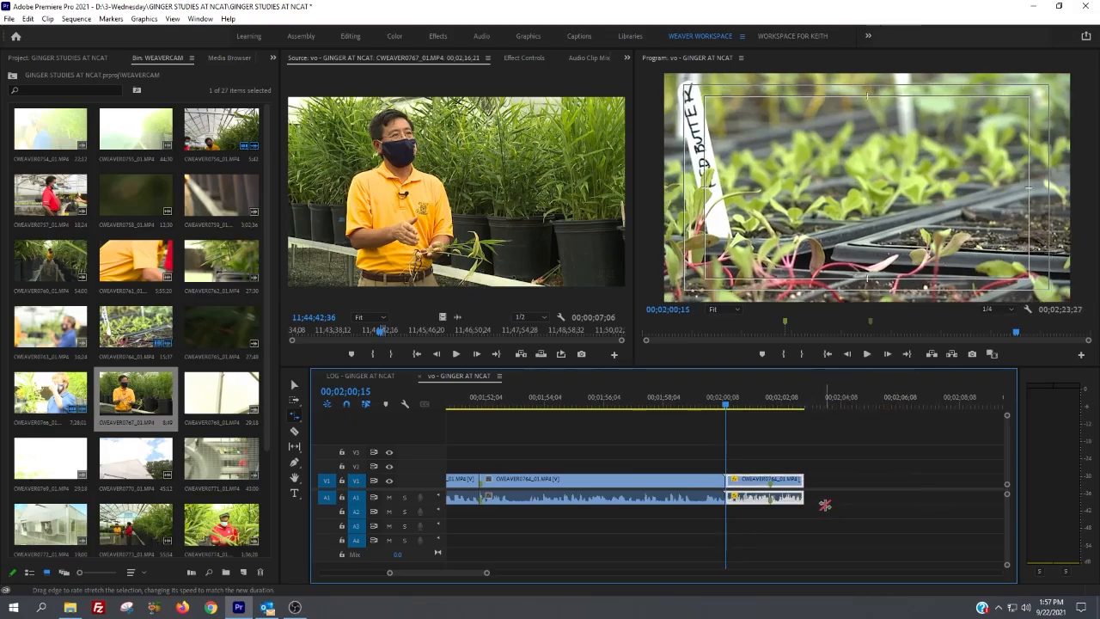
key(equal)
key(equal)
key(minus)
key(minus)
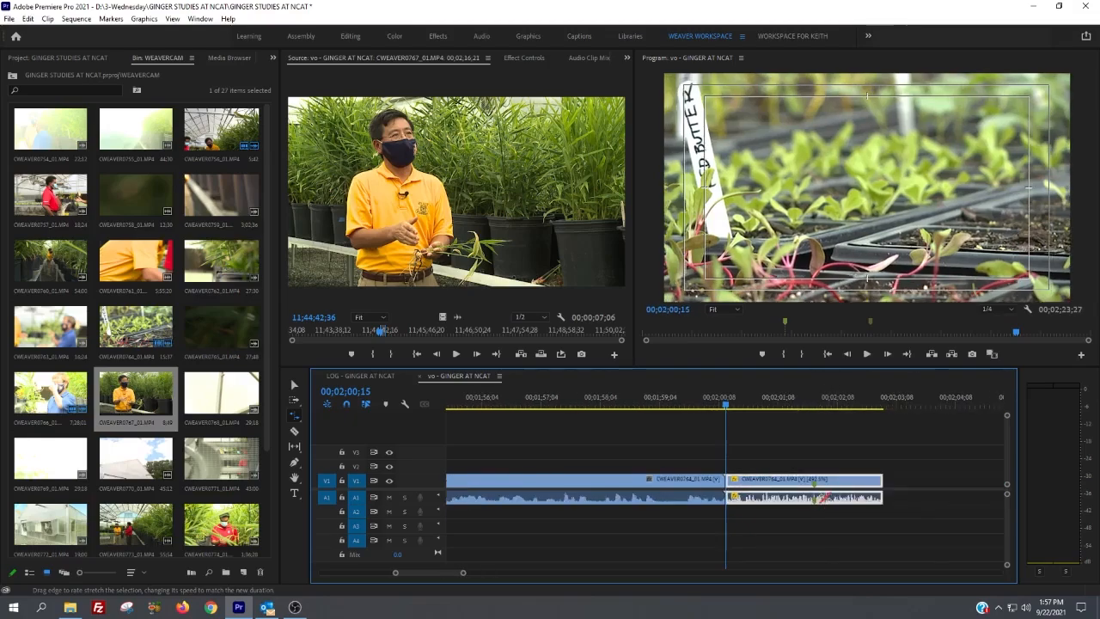